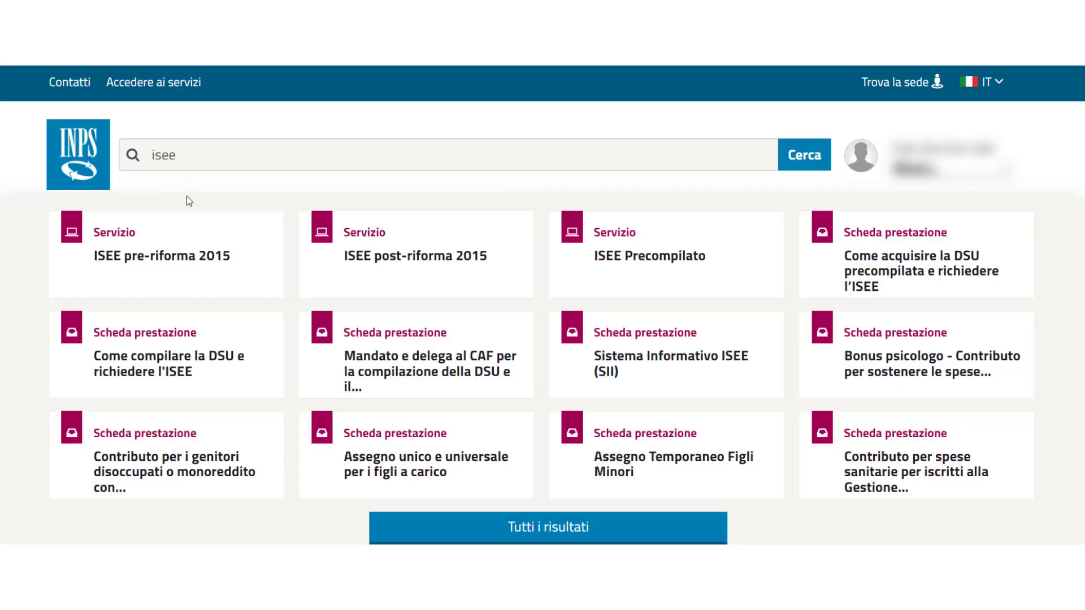
- Search for ISEE and open the ISEE post-riforma 2015 service
{"action": "left_click", "coordinate": [193, 162]}
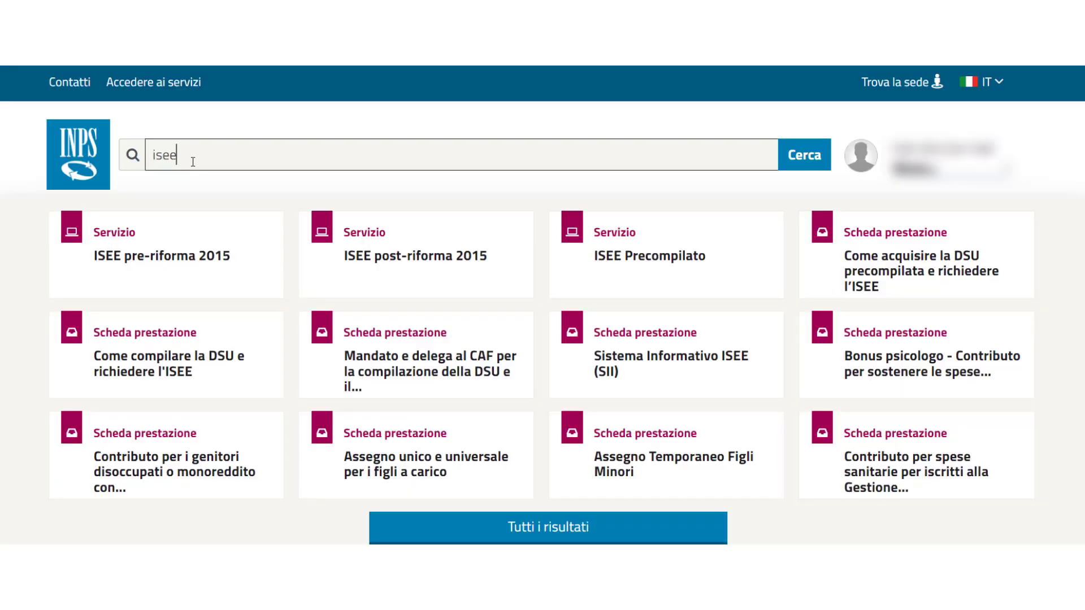
{"action": "left_click", "coordinate": [402, 259]}
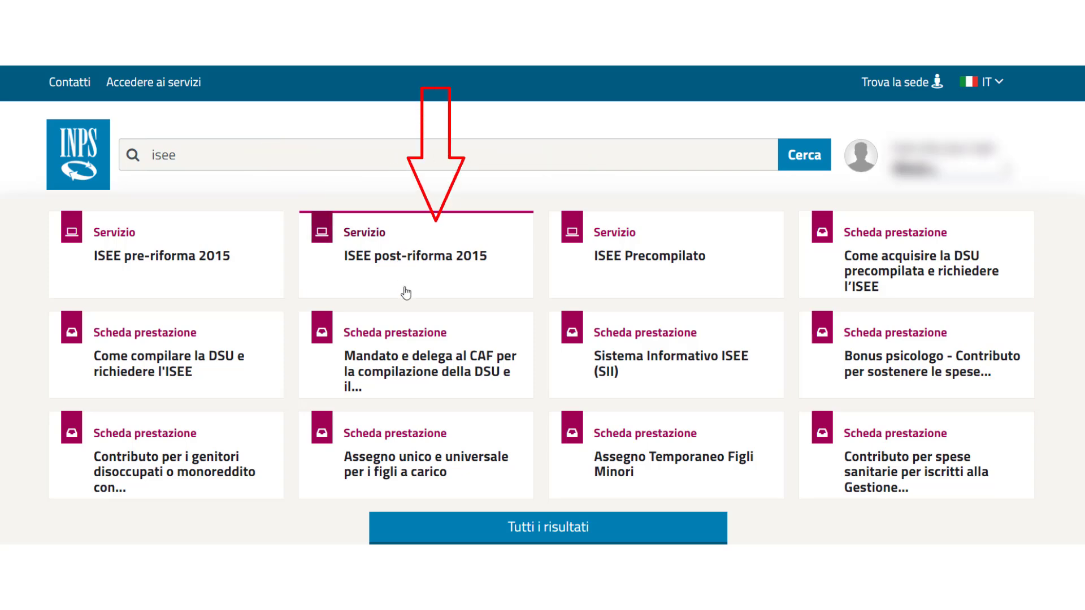
{"action": "left_click", "coordinate": [406, 259]}
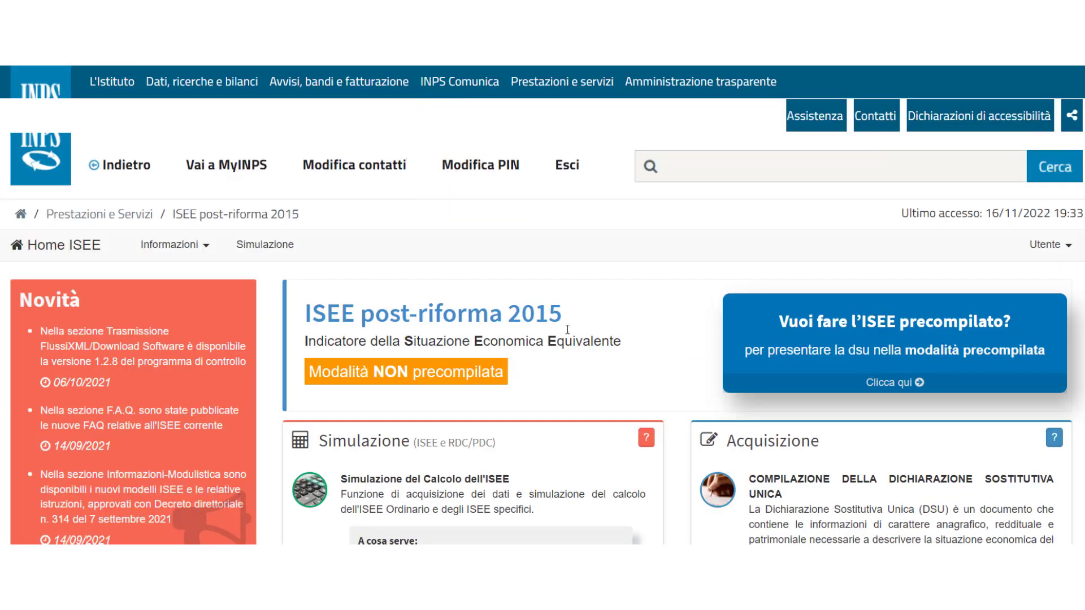
- Open the Gestione del fascicolo search page with its Codice fiscale and Protocollo INPS fields
{"action": "scroll", "coordinate": [665, 301], "scroll_direction": "down", "scroll_amount": 3}
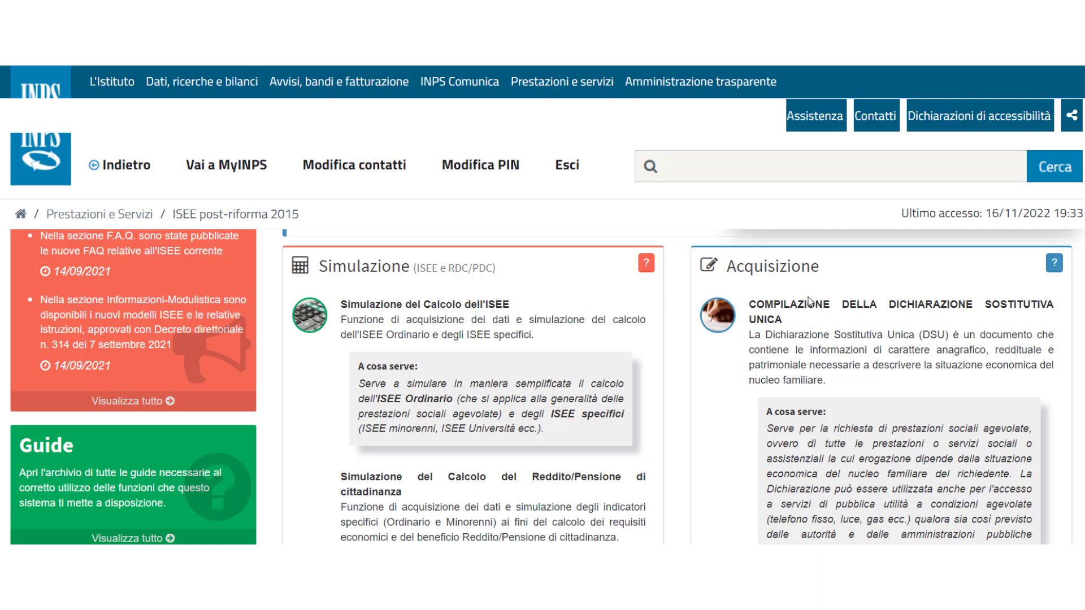
{"action": "scroll", "coordinate": [752, 405], "scroll_direction": "down", "scroll_amount": 1}
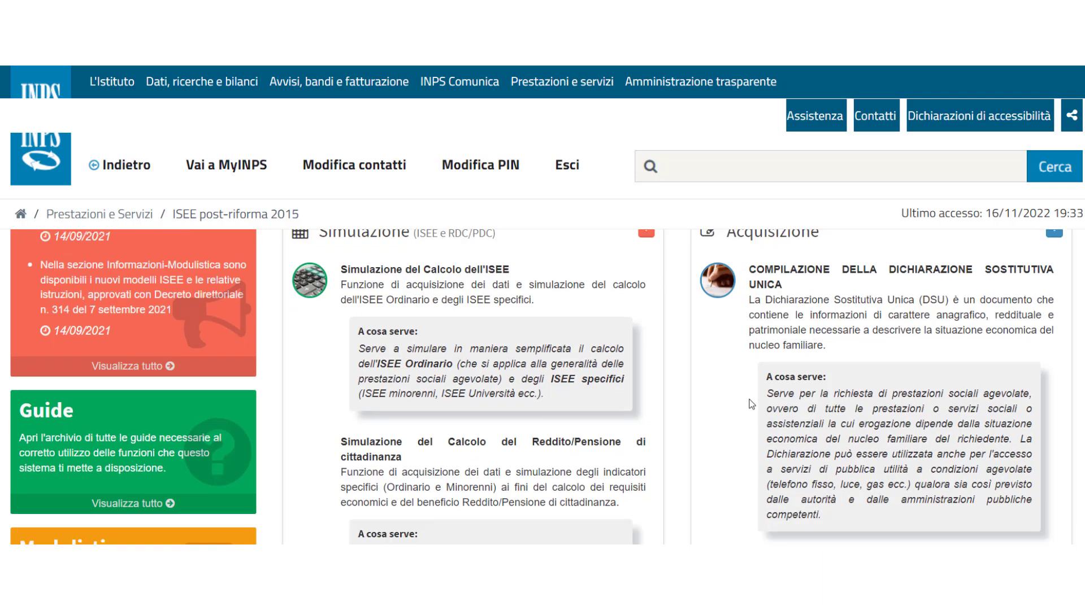
{"action": "scroll", "coordinate": [752, 404], "scroll_direction": "down", "scroll_amount": 5}
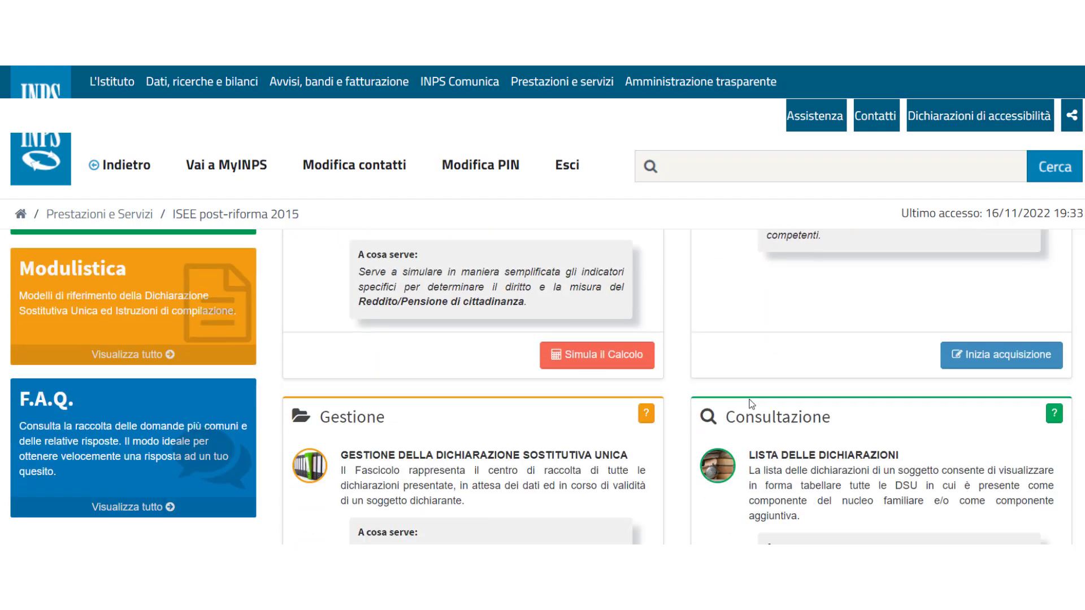
{"action": "scroll", "coordinate": [752, 404], "scroll_direction": "down", "scroll_amount": 3}
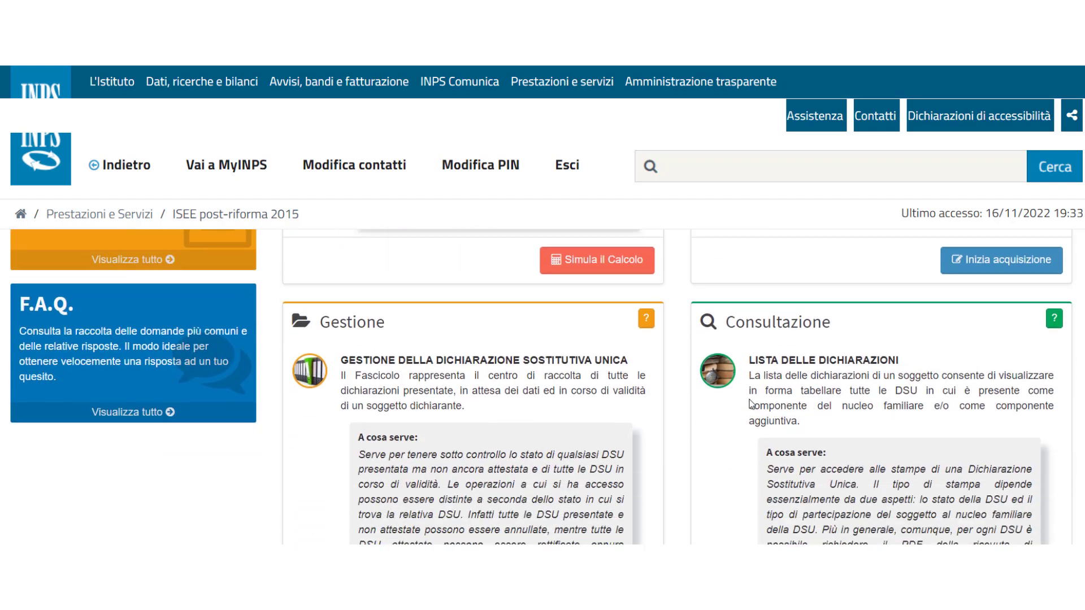
{"action": "scroll", "coordinate": [752, 404], "scroll_direction": "down", "scroll_amount": 2}
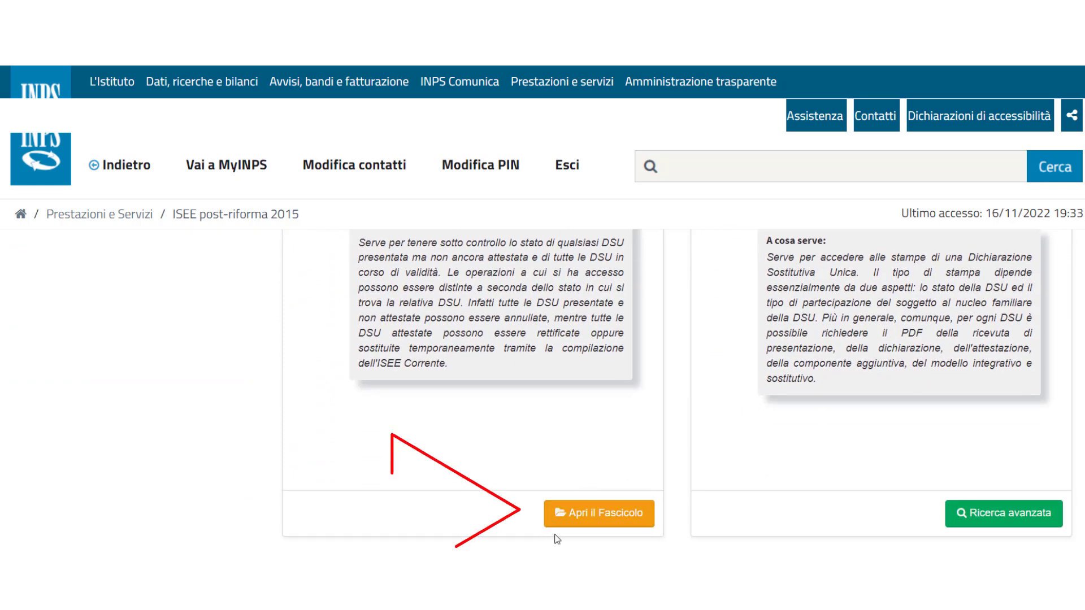
{"action": "left_click", "coordinate": [598, 514]}
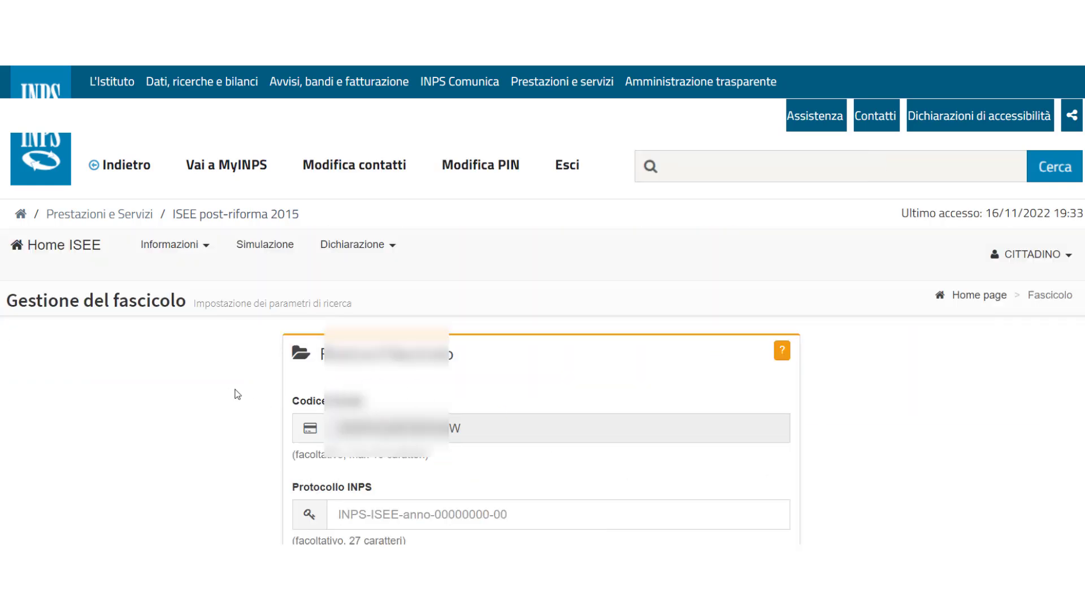
- Open the declarant's dossier and start a Dichiarazione > Acquisizione interattiva
{"action": "scroll", "coordinate": [238, 394], "scroll_direction": "down", "scroll_amount": 1}
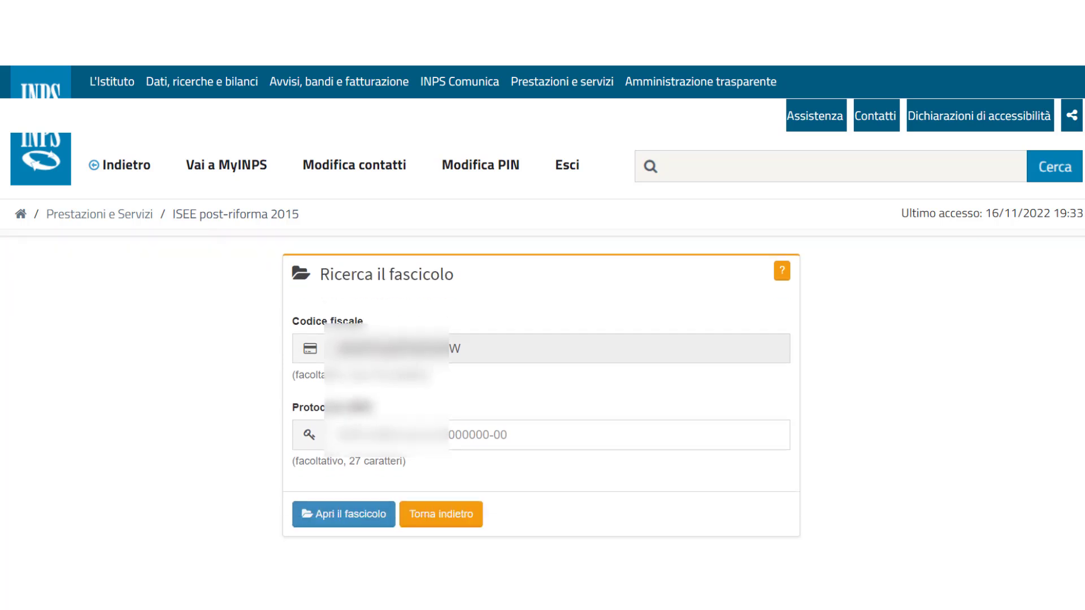
{"action": "left_click", "coordinate": [346, 529]}
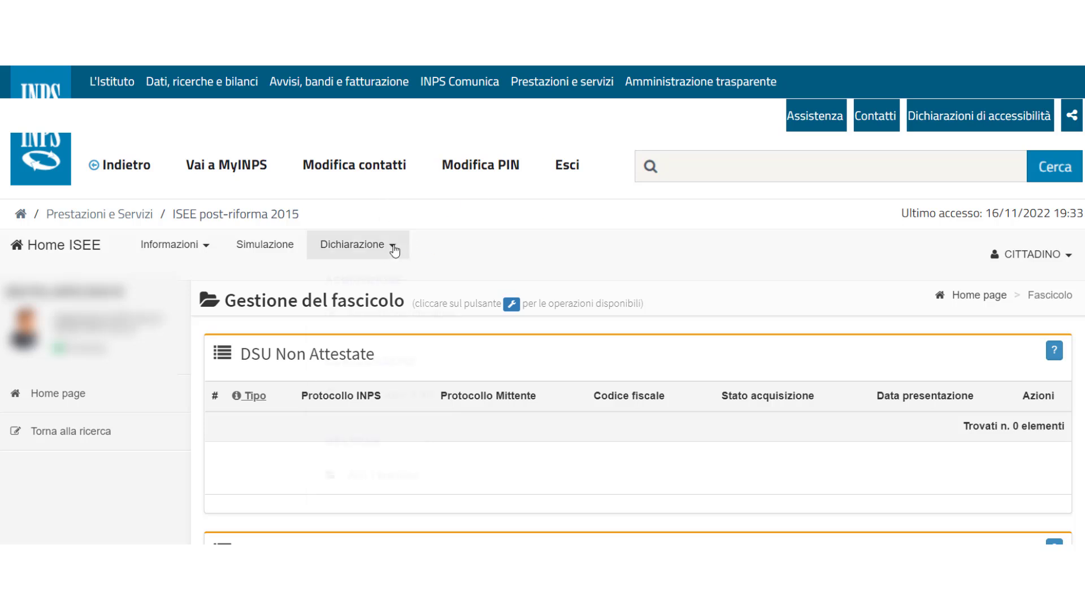
{"action": "left_click", "coordinate": [394, 251]}
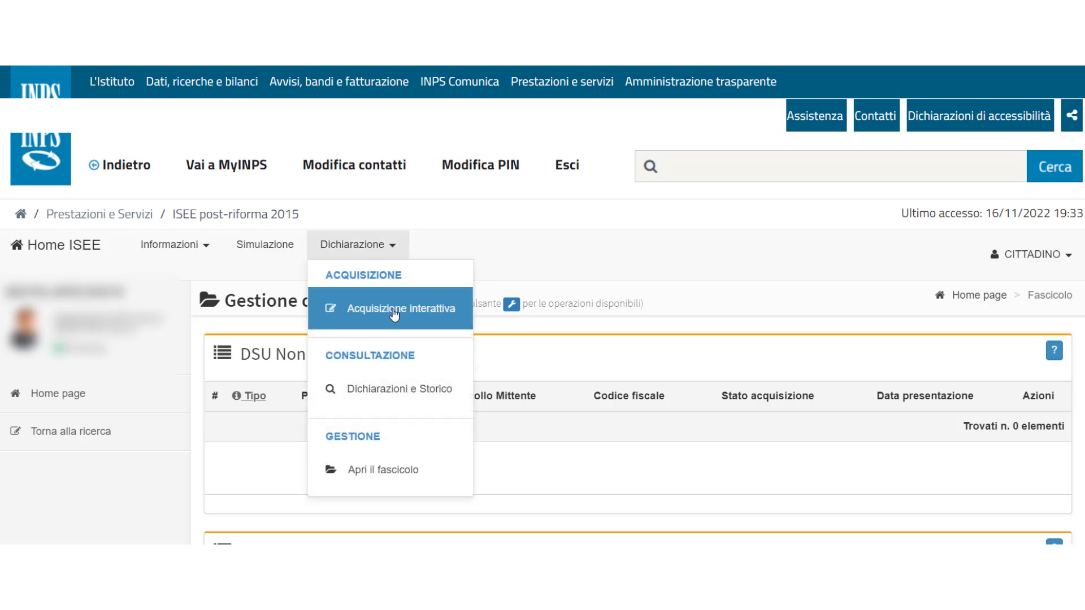
{"action": "left_click", "coordinate": [394, 311]}
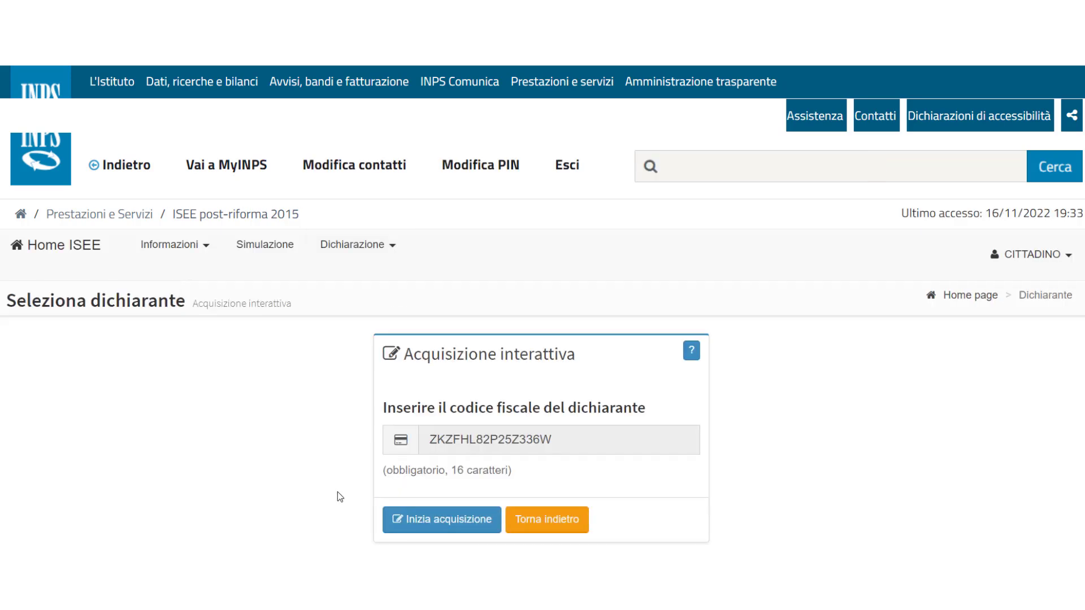
- Accept the personal data privacy notice and begin the DSU acquisition
{"action": "scroll", "coordinate": [337, 491], "scroll_direction": "down", "scroll_amount": 4}
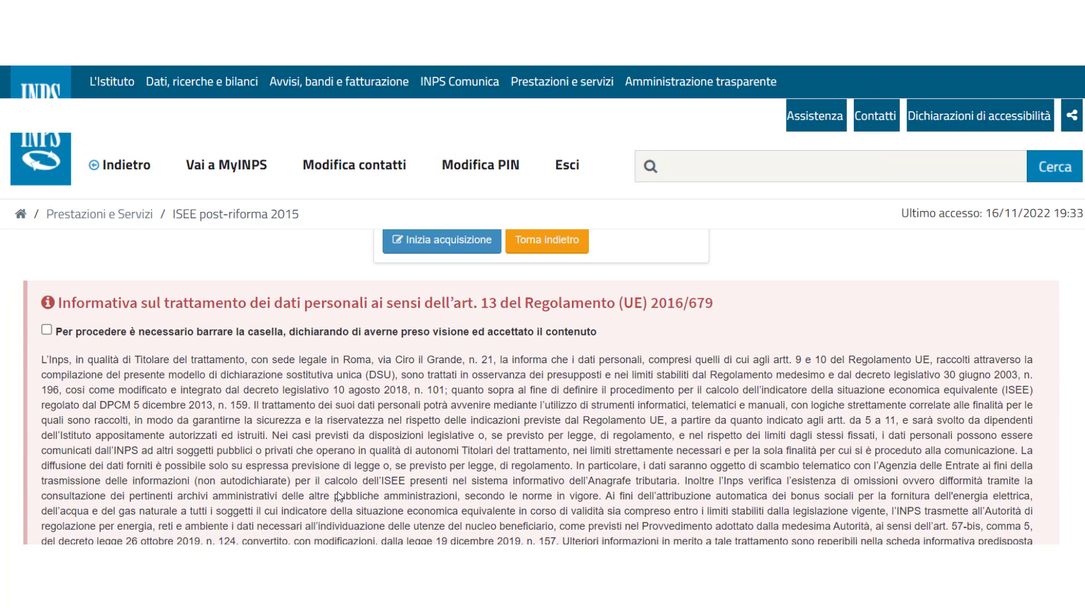
{"action": "left_click", "coordinate": [46, 330]}
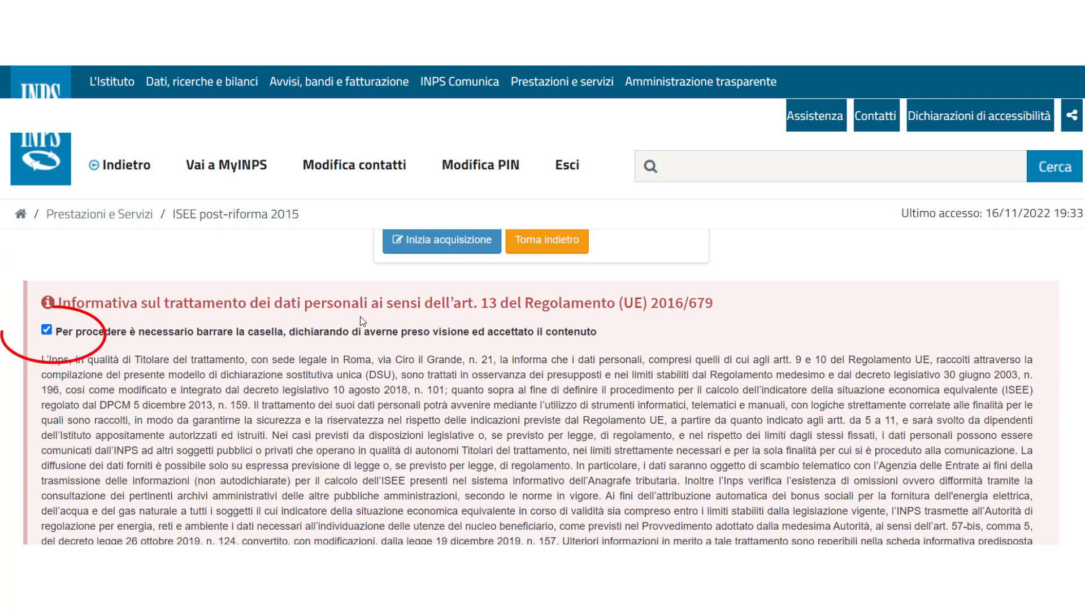
{"action": "left_click", "coordinate": [433, 245]}
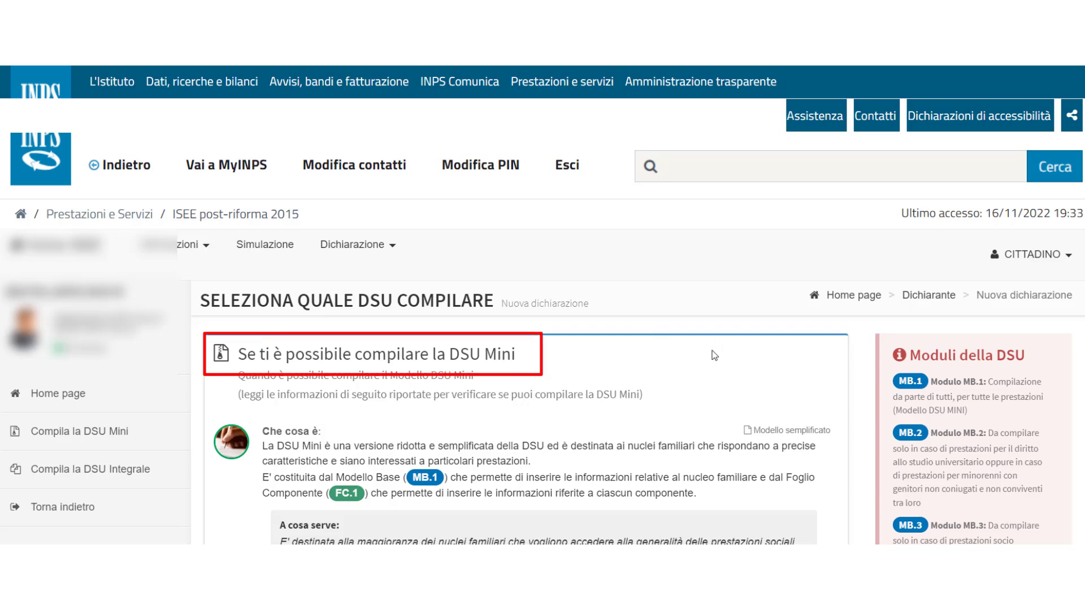
- Compare the DSU Mini and DSU Integrale options and choose to fill in the DSU Mini
{"action": "scroll", "coordinate": [714, 354], "scroll_direction": "down", "scroll_amount": 2}
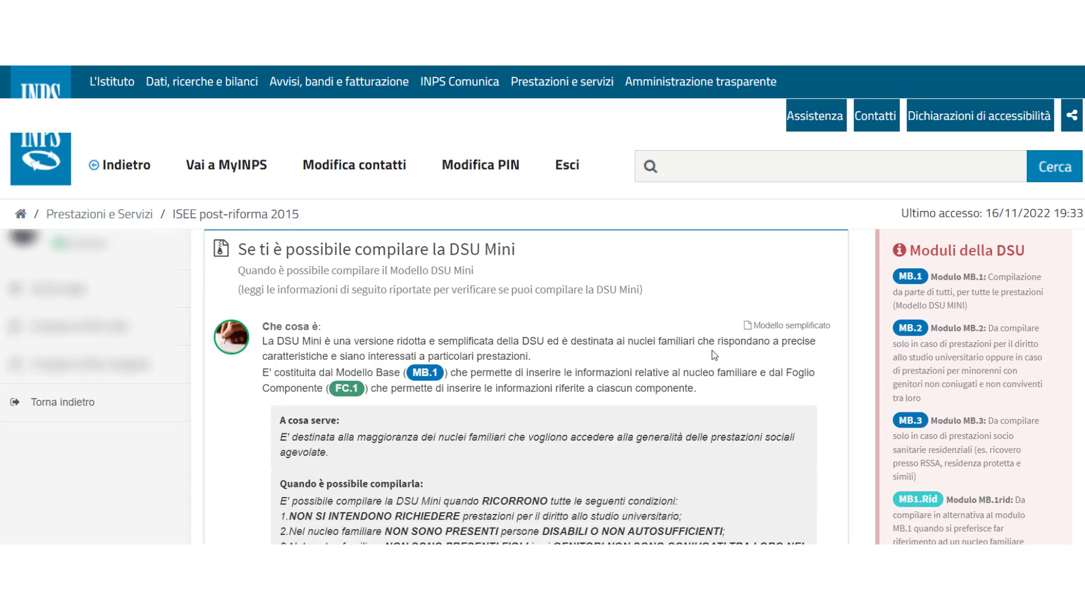
{"action": "triple_click", "coordinate": [430, 253]}
{"action": "left_click", "coordinate": [582, 250]}
{"action": "scroll", "coordinate": [582, 249], "scroll_direction": "down", "scroll_amount": 5}
{"action": "scroll", "coordinate": [582, 250], "scroll_direction": "down", "scroll_amount": 3}
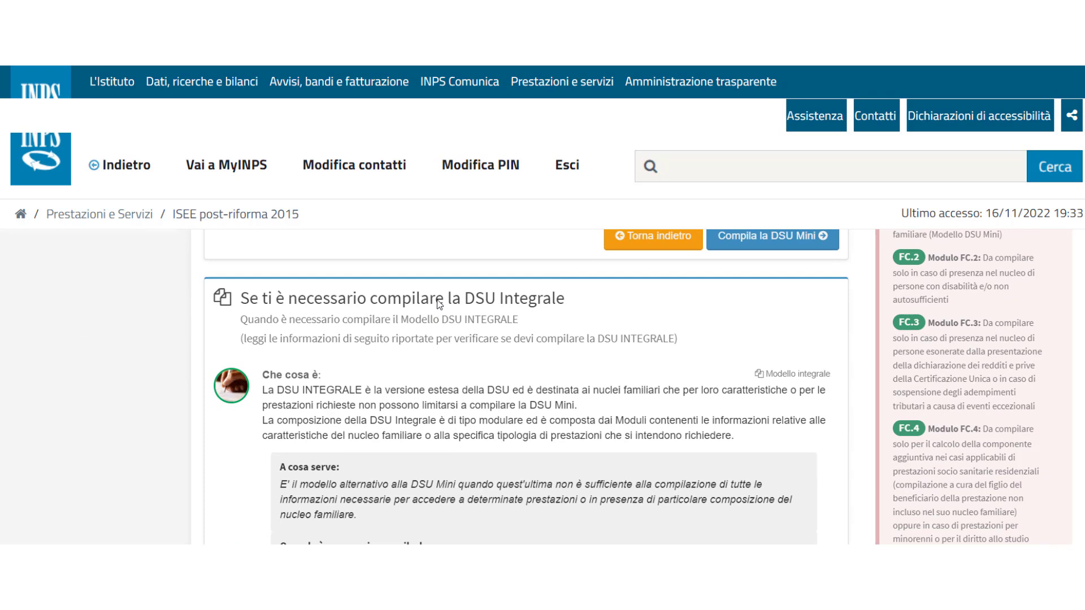
{"action": "triple_click", "coordinate": [440, 305]}
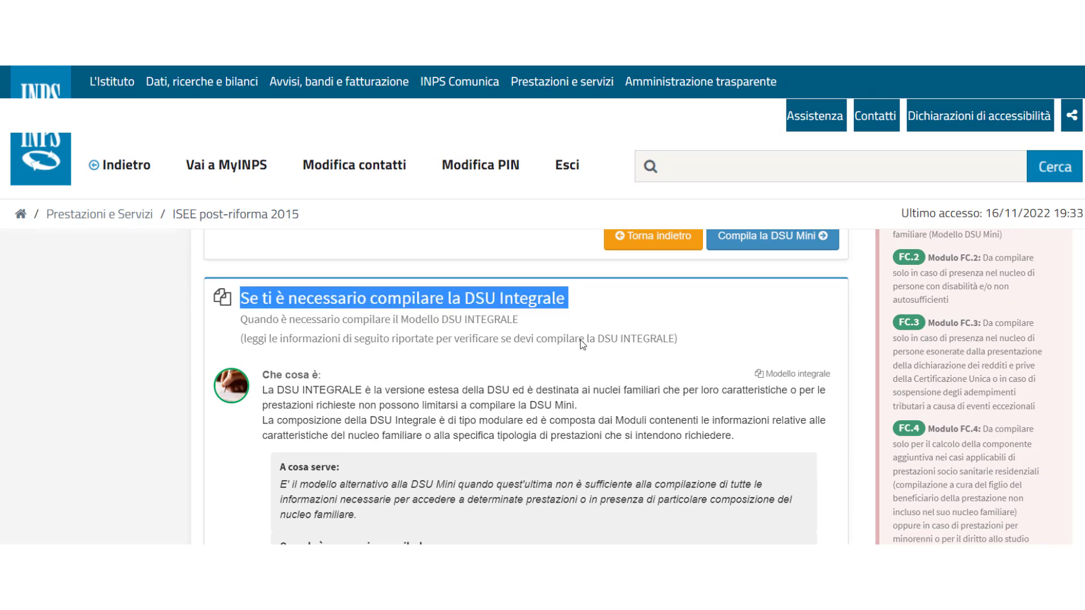
{"action": "scroll", "coordinate": [582, 343], "scroll_direction": "up", "scroll_amount": 5}
{"action": "scroll", "coordinate": [582, 344], "scroll_direction": "up", "scroll_amount": 4}
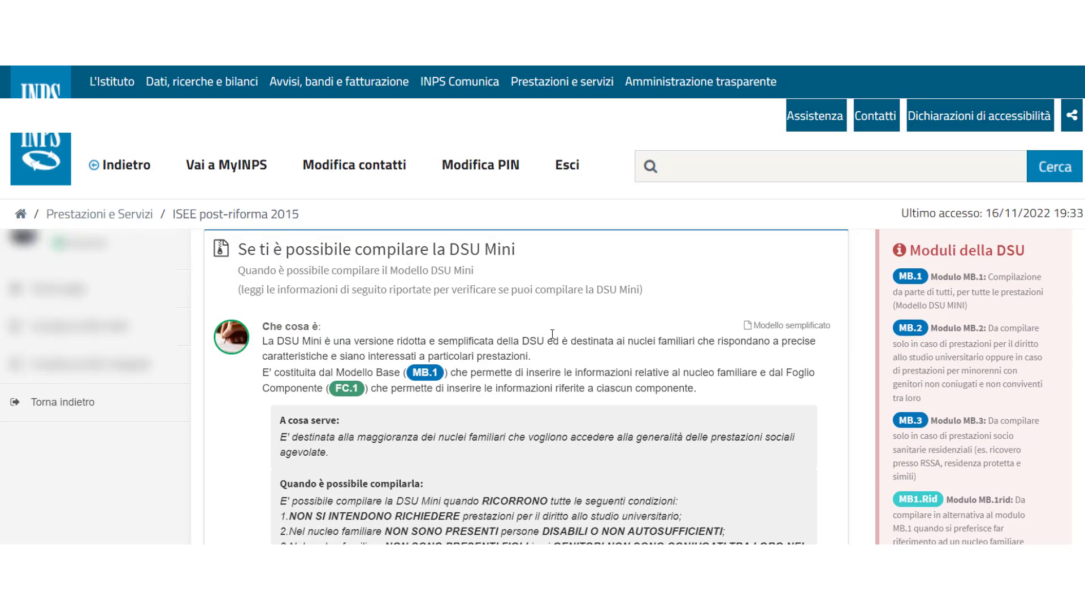
{"action": "triple_click", "coordinate": [459, 254]}
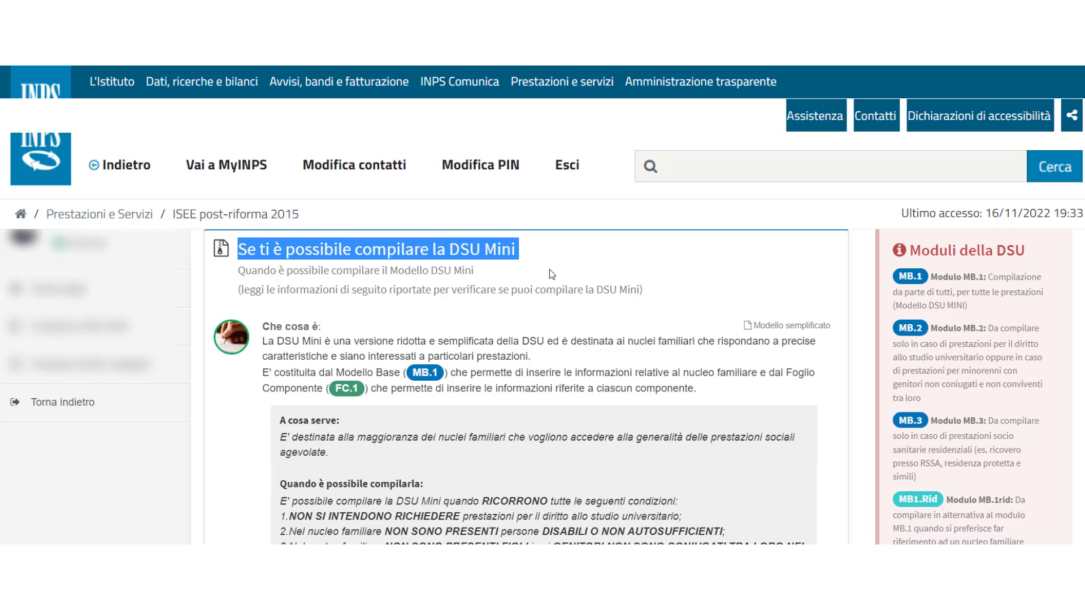
{"action": "scroll", "coordinate": [549, 269], "scroll_direction": "down", "scroll_amount": 4}
{"action": "left_click", "coordinate": [779, 471]}
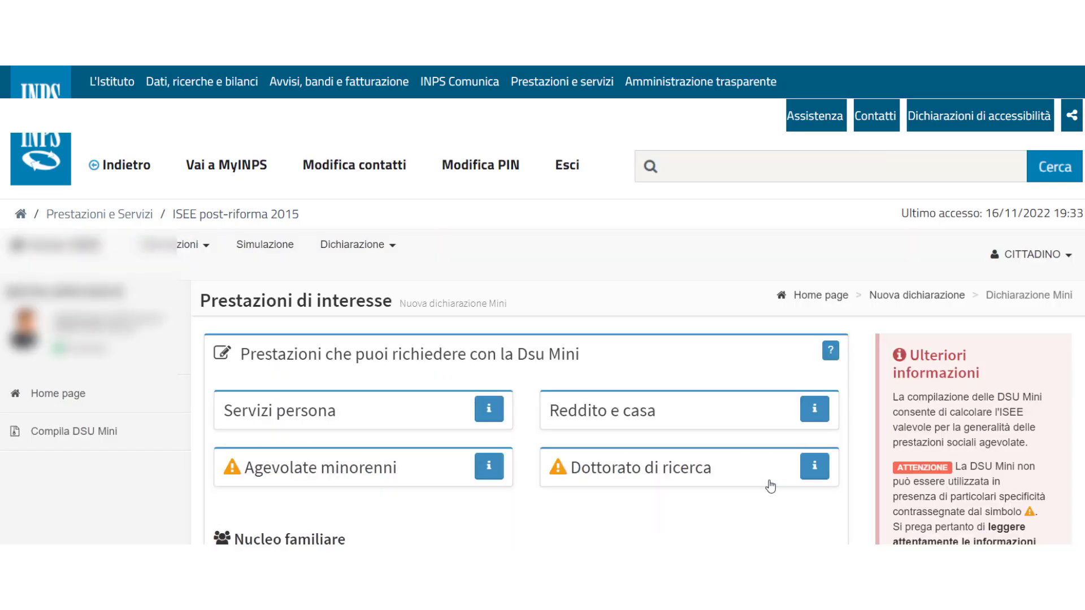
- Copy household data from the latest valid DSU, start compiling, and confirm the Dichiarazione Mini
{"action": "scroll", "coordinate": [694, 307], "scroll_direction": "down", "scroll_amount": 4}
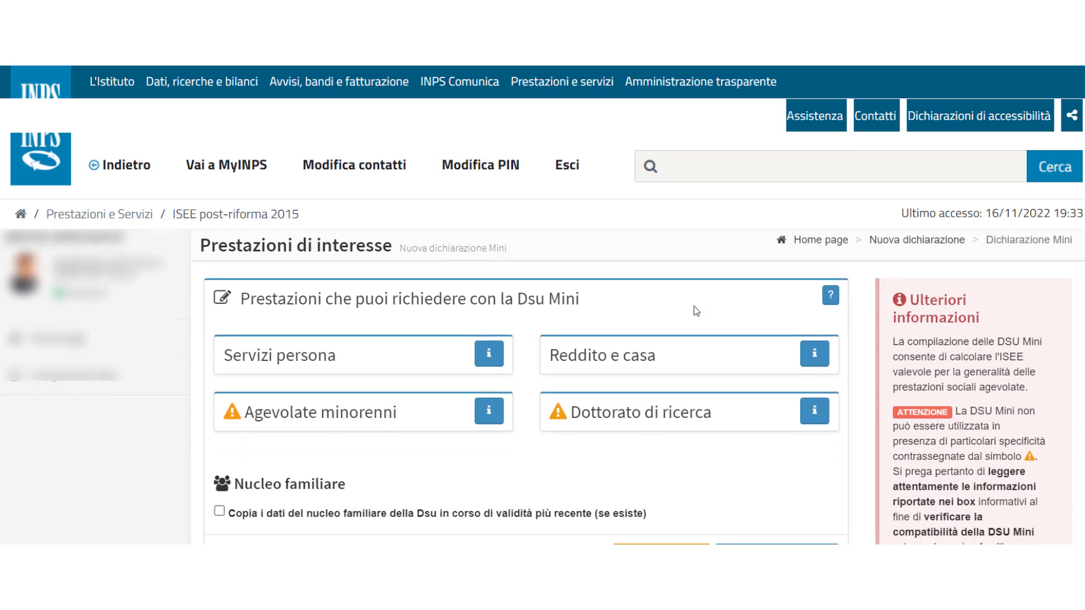
{"action": "triple_click", "coordinate": [281, 322]}
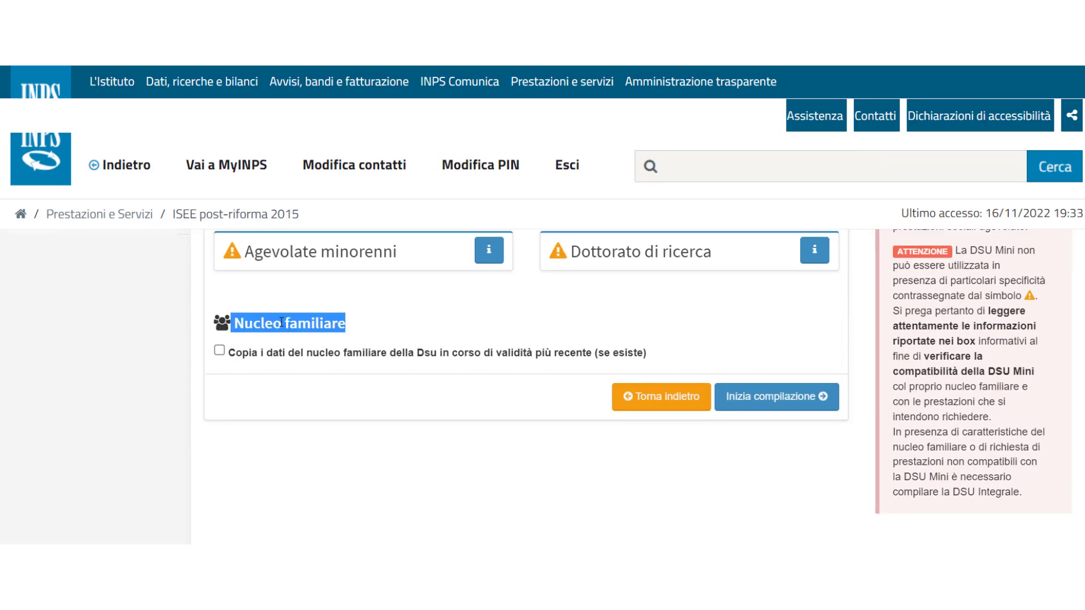
{"action": "left_click", "coordinate": [273, 358]}
{"action": "triple_click", "coordinate": [273, 358]}
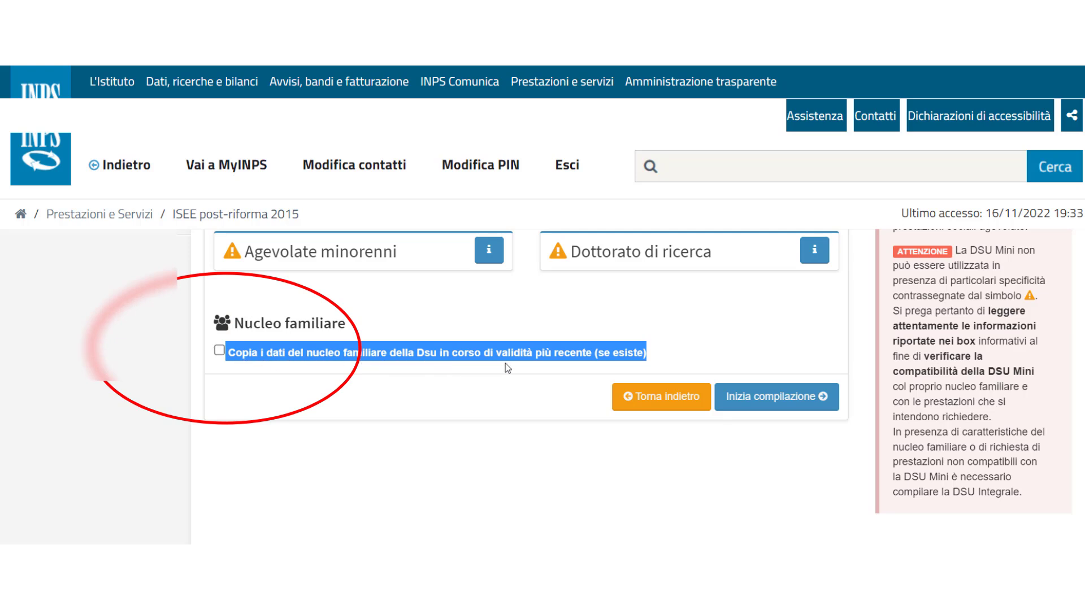
{"action": "left_click", "coordinate": [219, 351]}
{"action": "left_click", "coordinate": [660, 333]}
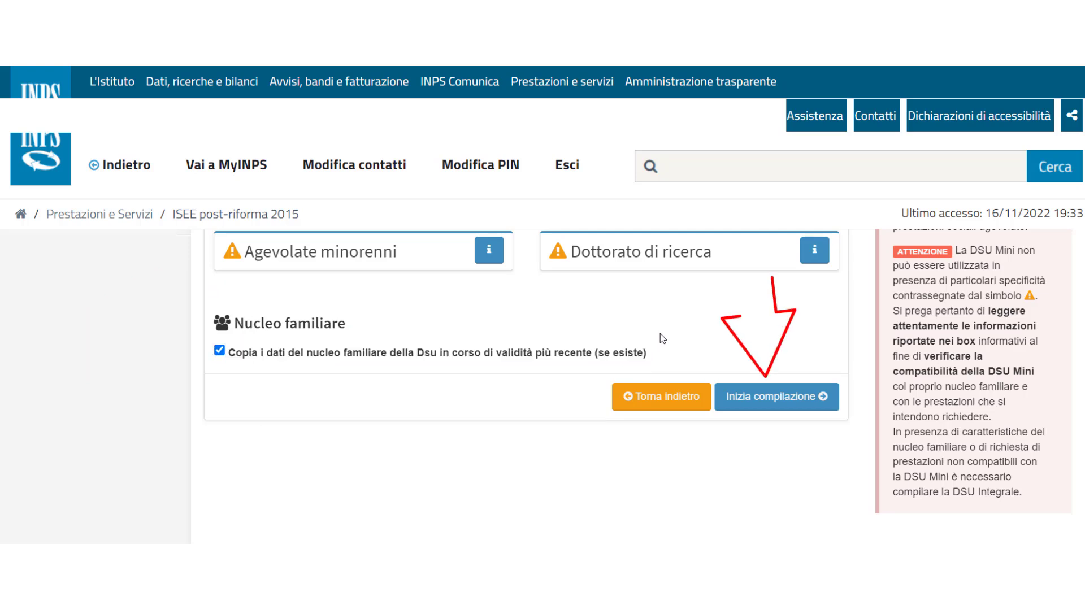
{"action": "left_click", "coordinate": [775, 400]}
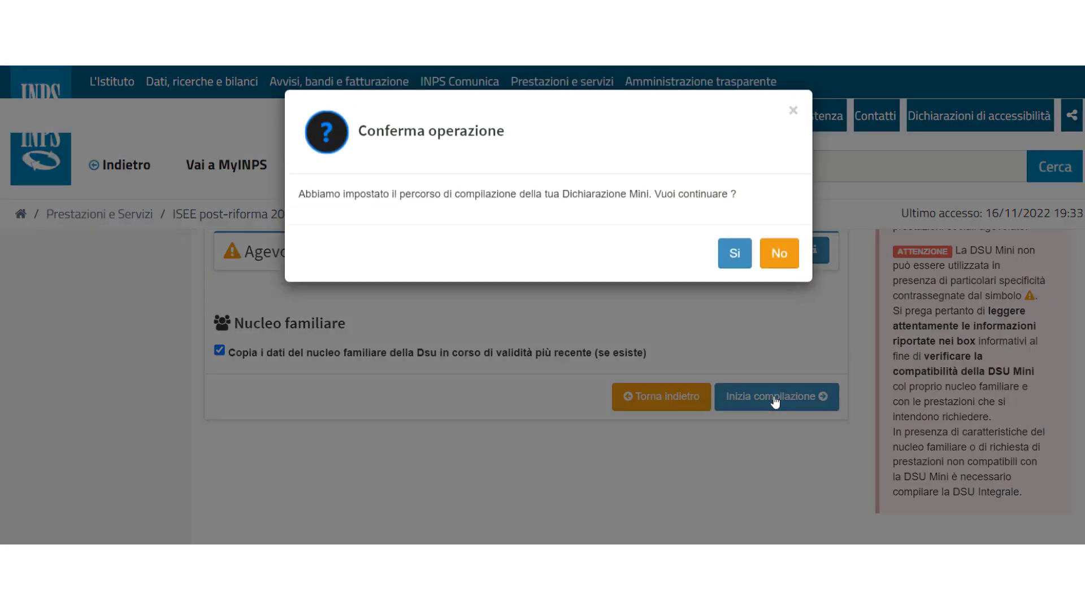
{"action": "left_click", "coordinate": [734, 256]}
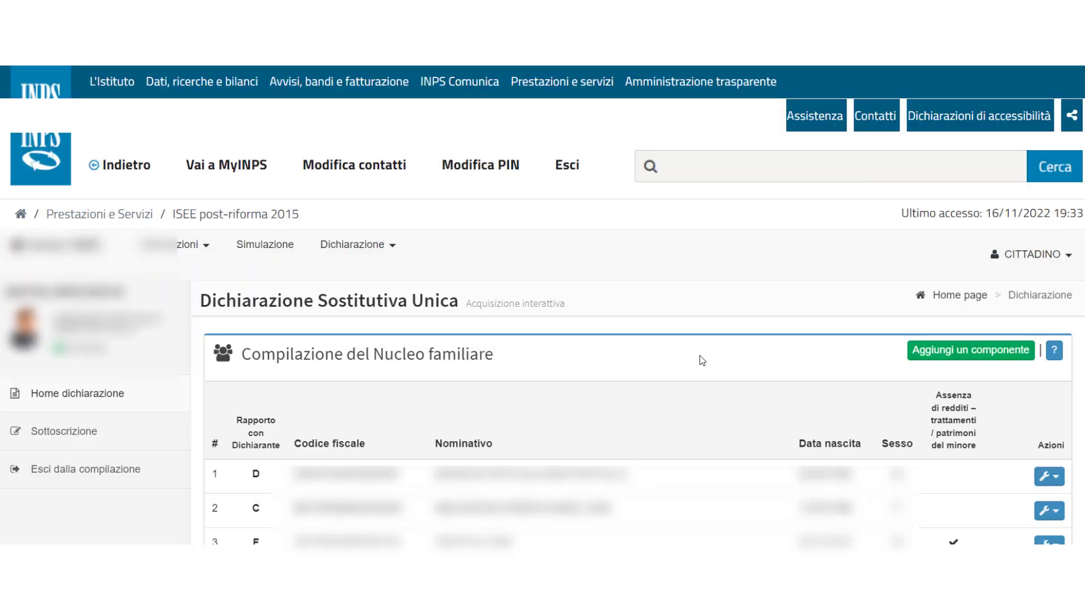
- Fill in the first household member's data and save to reach the Residenza page
{"action": "scroll", "coordinate": [700, 354], "scroll_direction": "down", "scroll_amount": 3}
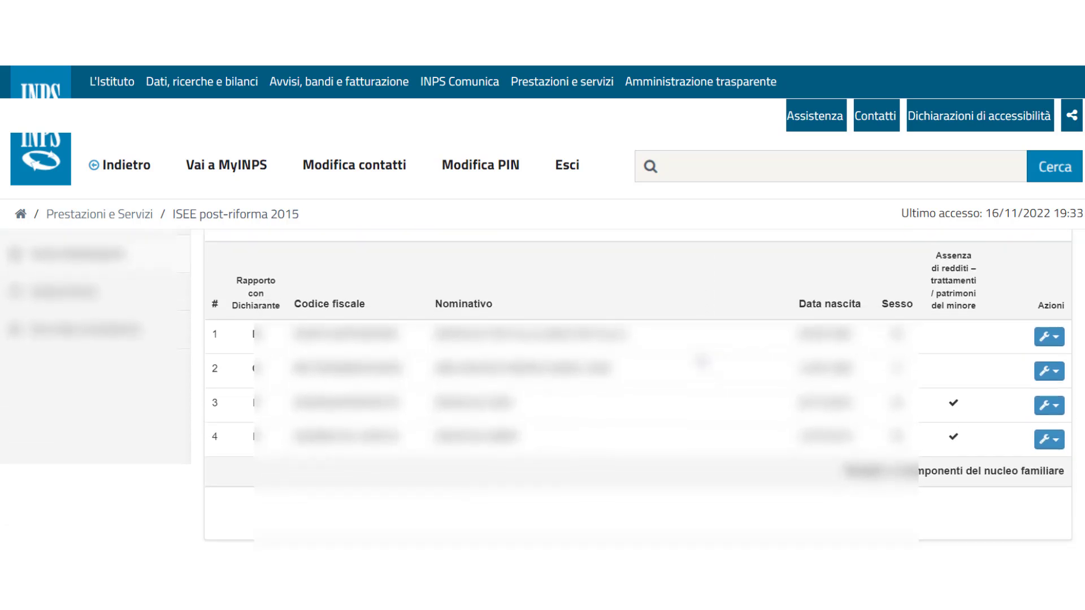
{"action": "scroll", "coordinate": [701, 360], "scroll_direction": "up", "scroll_amount": 1}
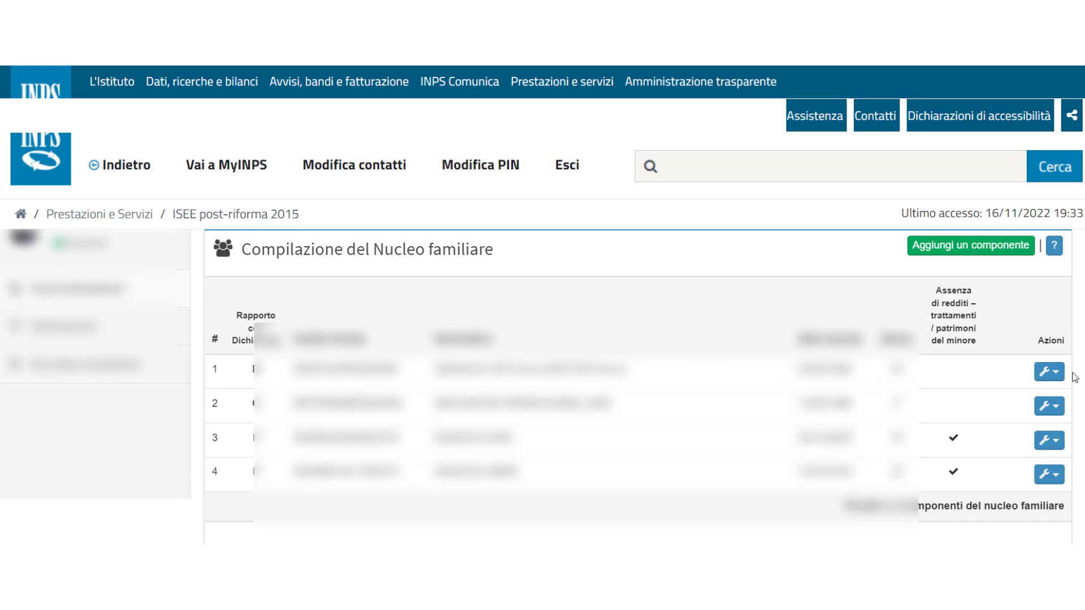
{"action": "left_click", "coordinate": [1051, 373]}
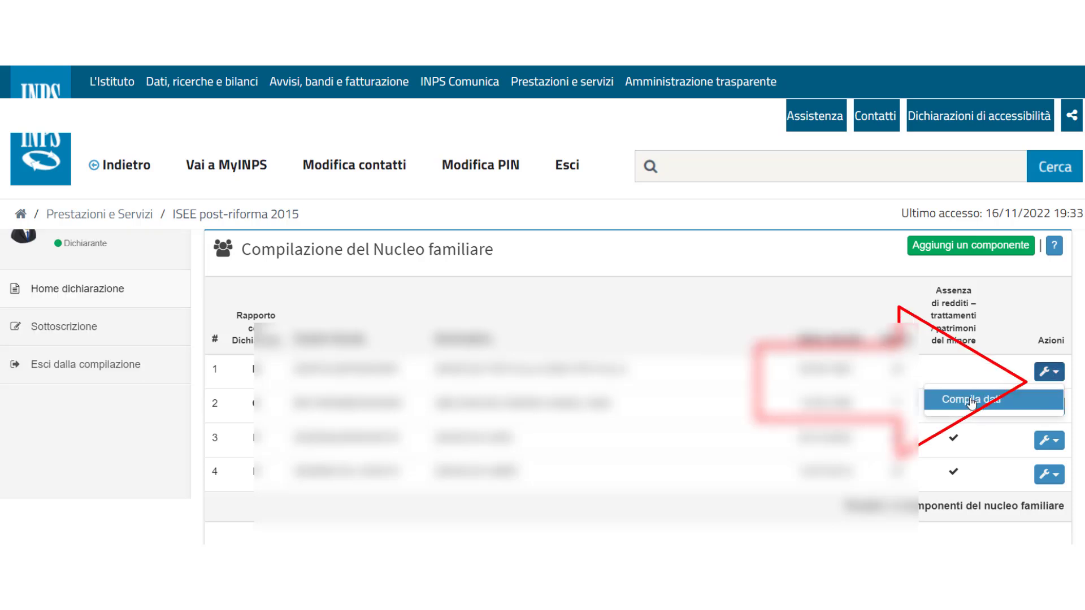
{"action": "left_click", "coordinate": [989, 400]}
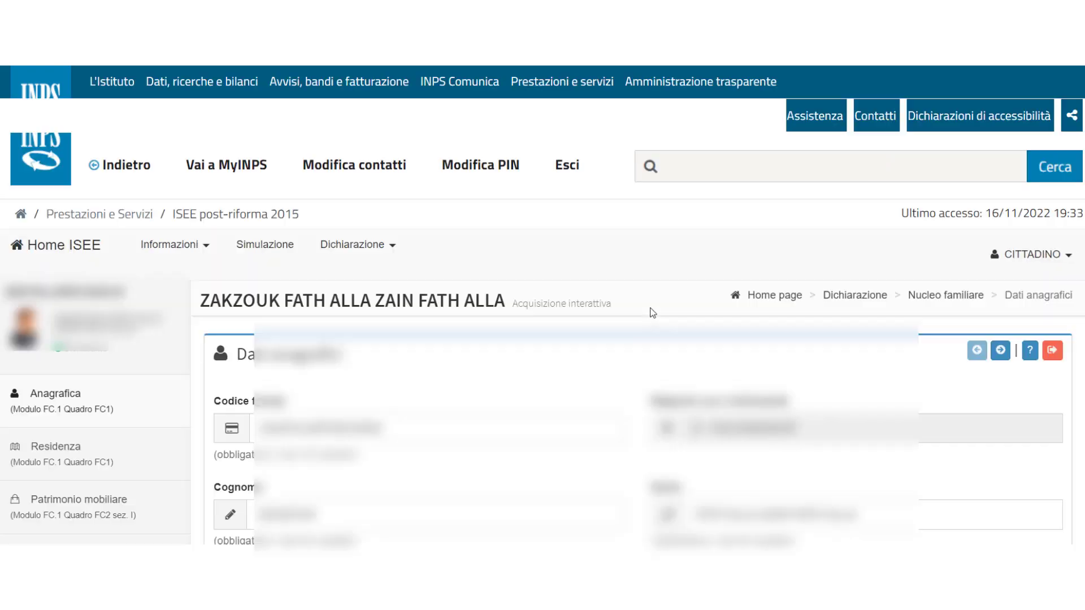
{"action": "scroll", "coordinate": [638, 390], "scroll_direction": "down", "scroll_amount": 5}
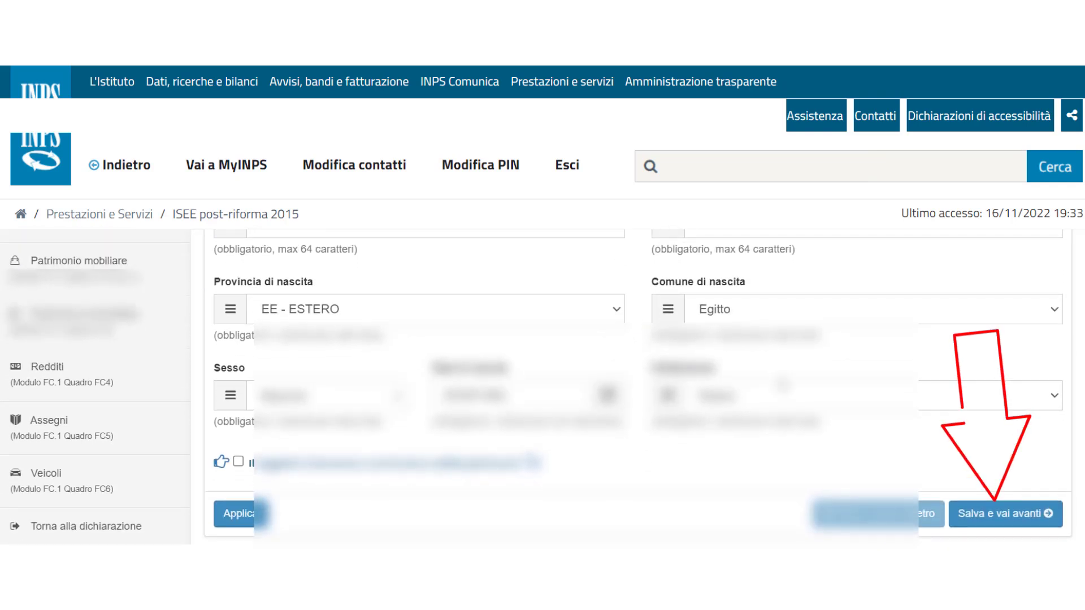
{"action": "left_click", "coordinate": [1004, 515]}
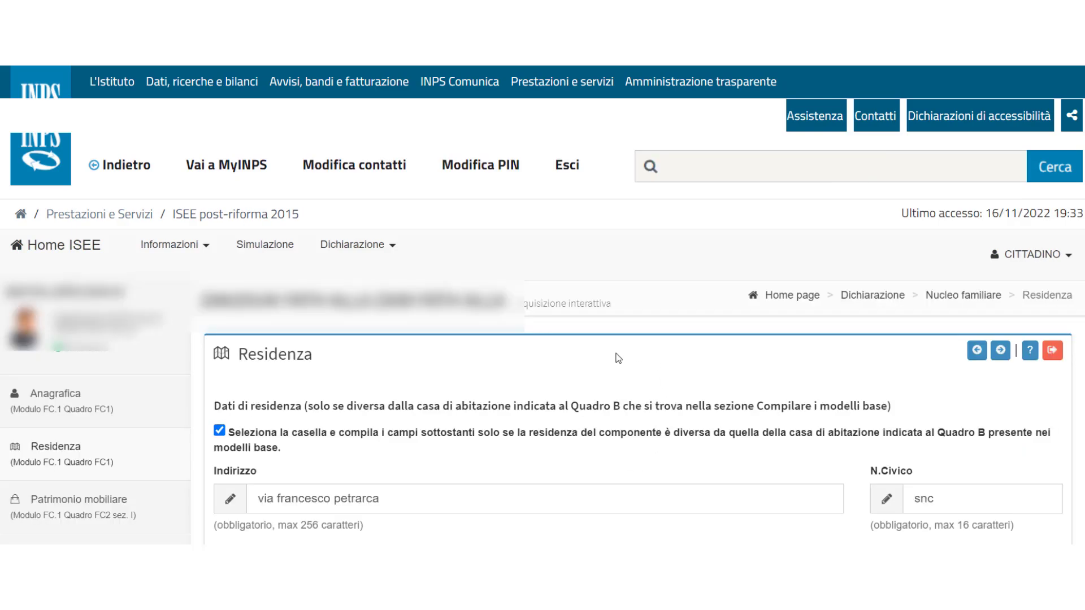
- Save the Residenza details with Attività lavorativa left unselected
{"action": "scroll", "coordinate": [619, 359], "scroll_direction": "down", "scroll_amount": 3}
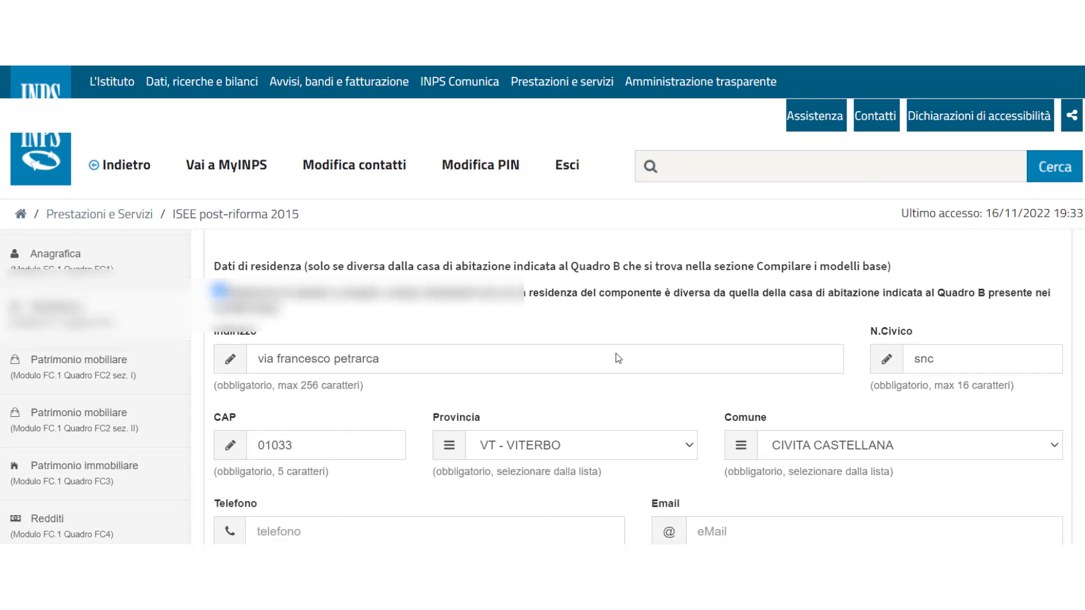
{"action": "scroll", "coordinate": [618, 358], "scroll_direction": "down", "scroll_amount": 5}
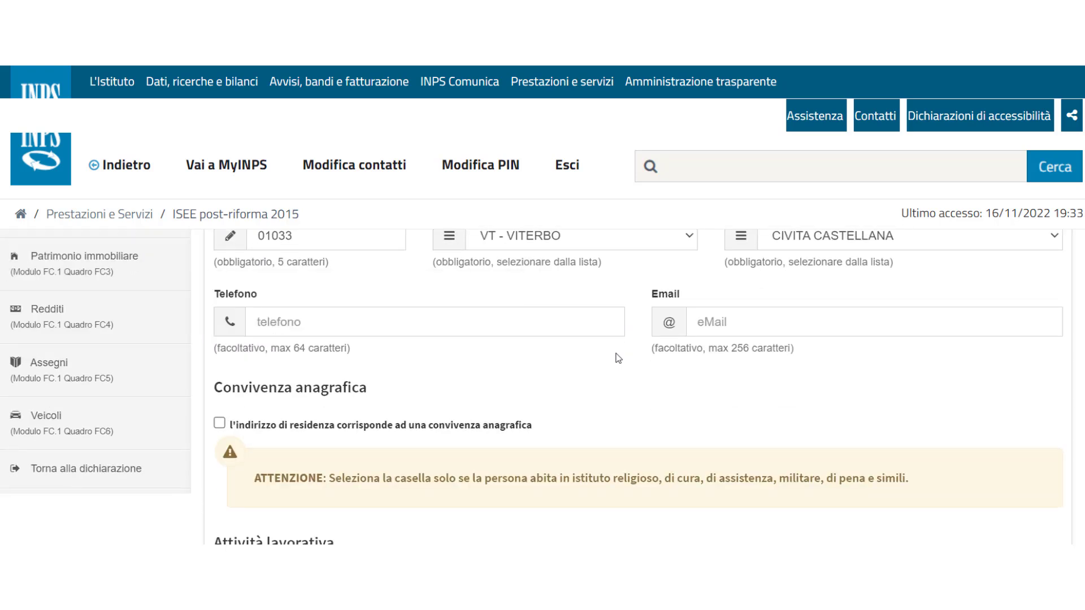
{"action": "scroll", "coordinate": [619, 358], "scroll_direction": "down", "scroll_amount": 3}
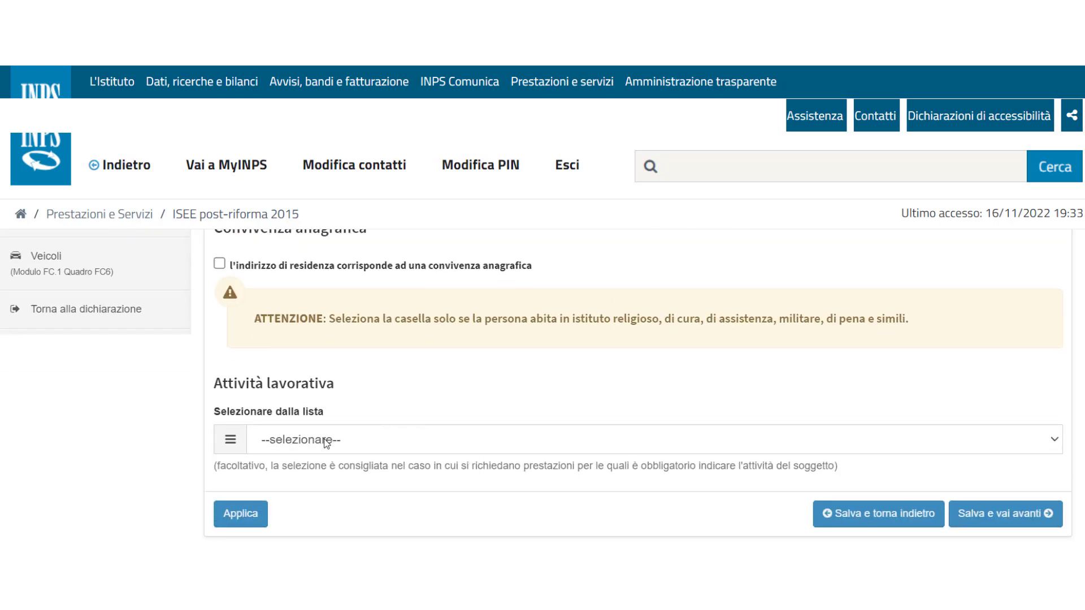
{"action": "triple_click", "coordinate": [242, 465]}
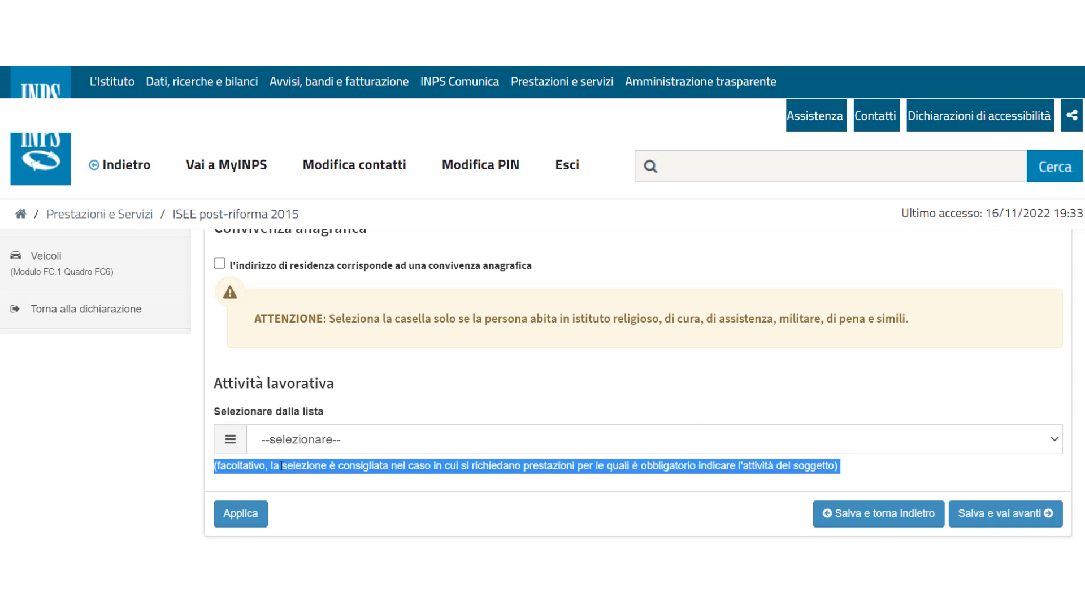
{"action": "left_click", "coordinate": [1024, 514]}
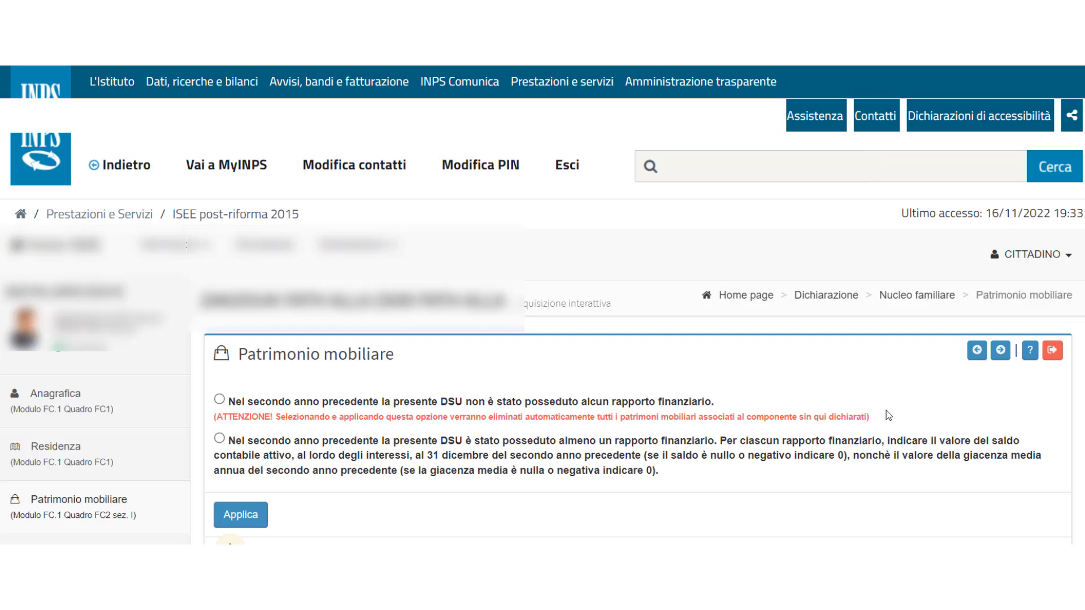
- Declare at least one financial account held, apply it, and view the holdings list
{"action": "left_click", "coordinate": [219, 439]}
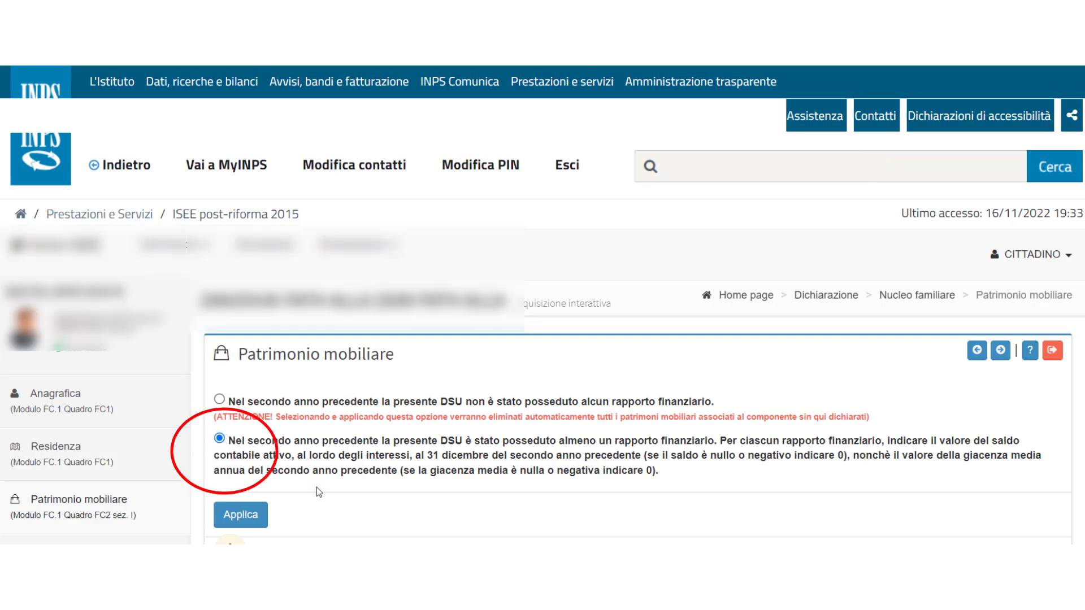
{"action": "scroll", "coordinate": [317, 487], "scroll_direction": "down", "scroll_amount": 1}
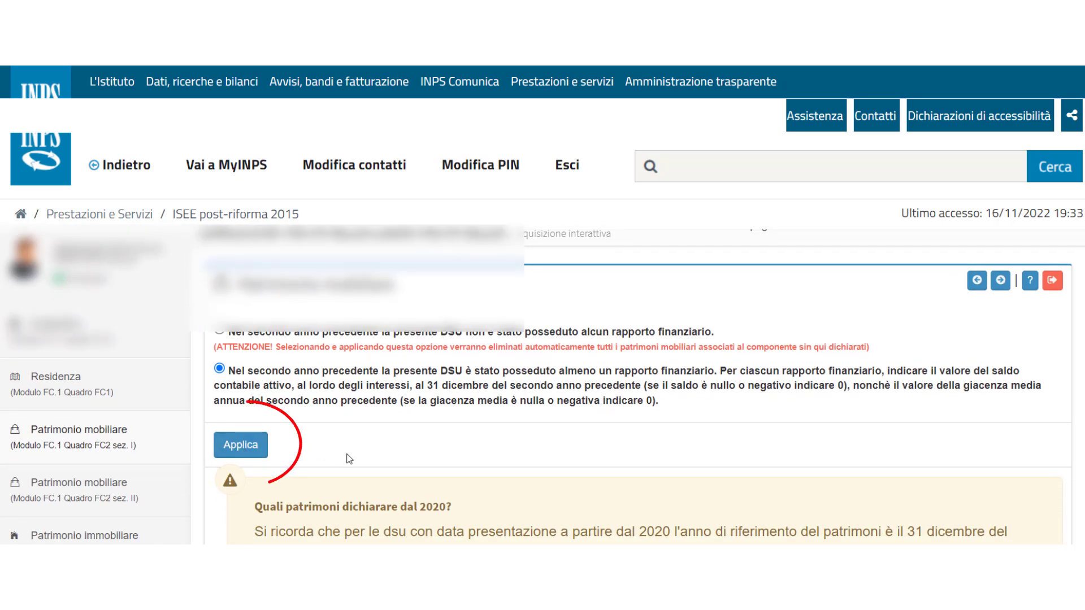
{"action": "left_click", "coordinate": [242, 446]}
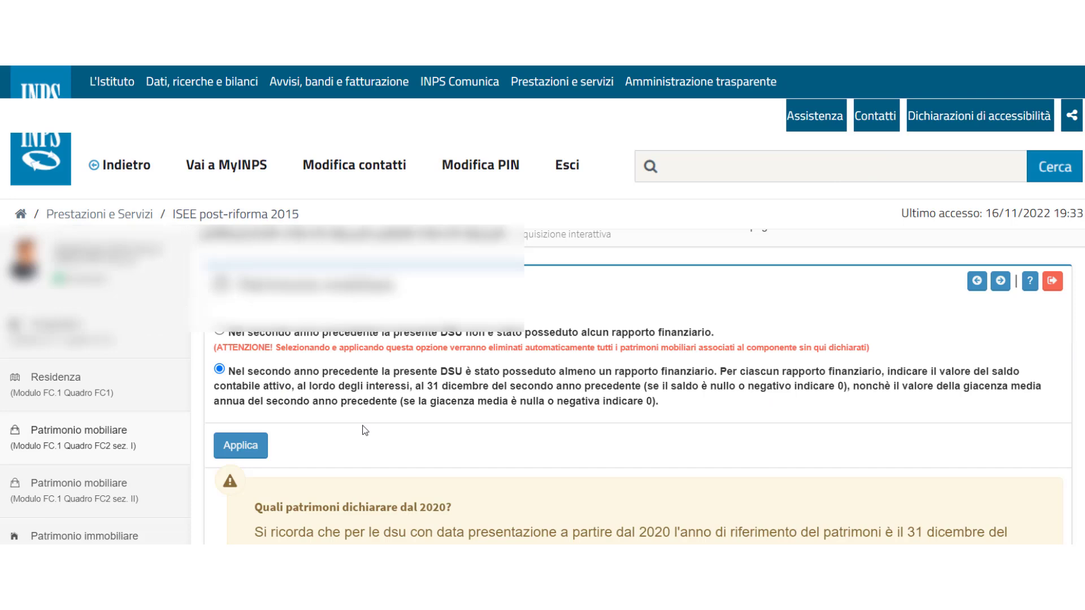
{"action": "scroll", "coordinate": [365, 430], "scroll_direction": "down", "scroll_amount": 6}
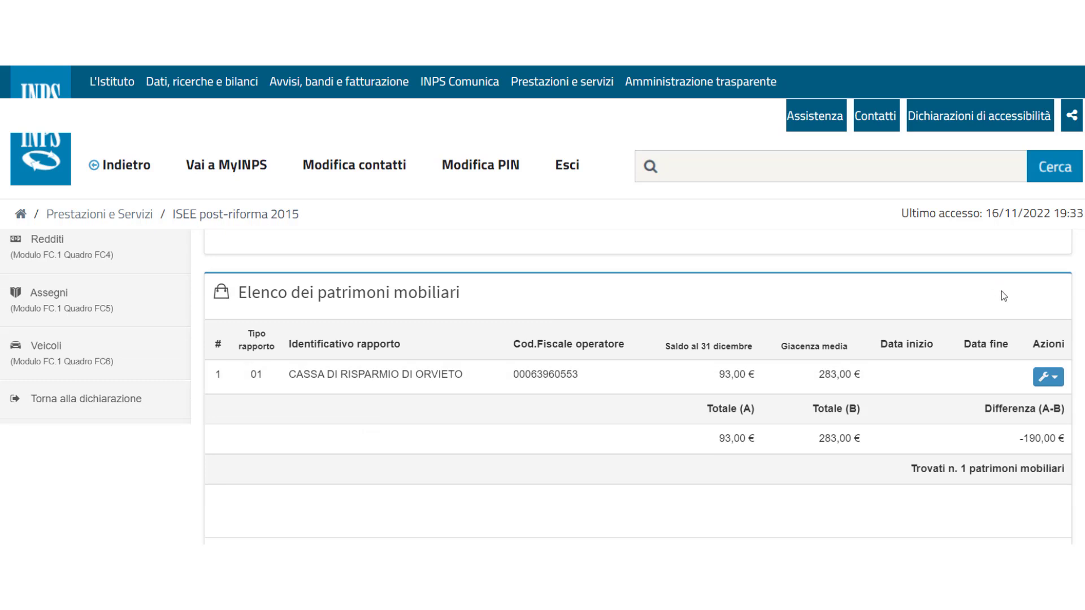
- Edit the CASSA DI RISPARMIO DI ORVIETO account: Saldo al 31 dicembre 11, Giacenza media 61
{"action": "left_click", "coordinate": [1056, 381]}
{"action": "left_click", "coordinate": [965, 406]}
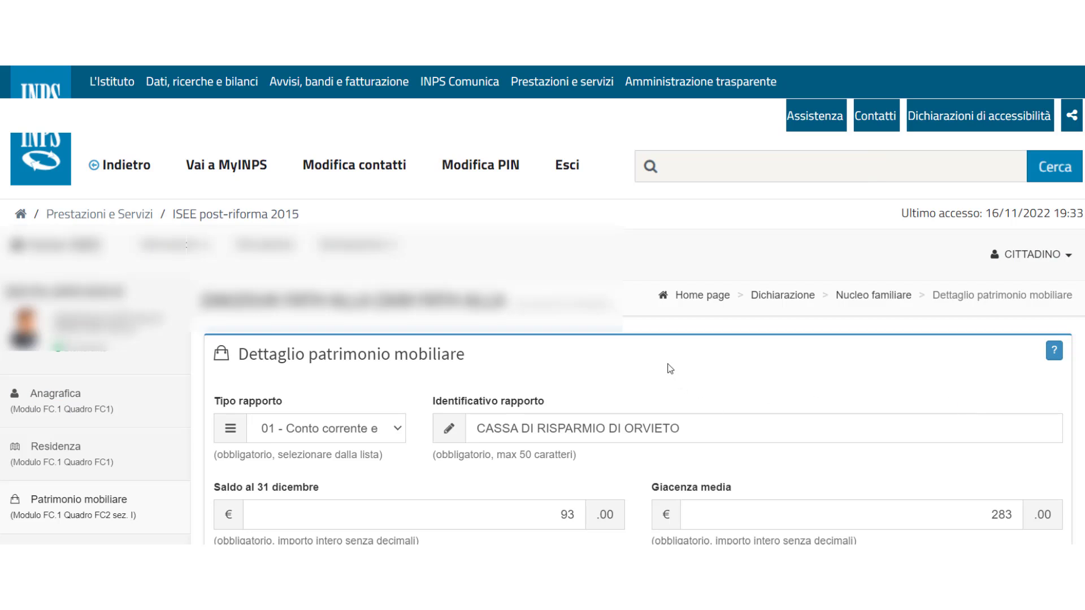
{"action": "scroll", "coordinate": [670, 369], "scroll_direction": "down", "scroll_amount": 3}
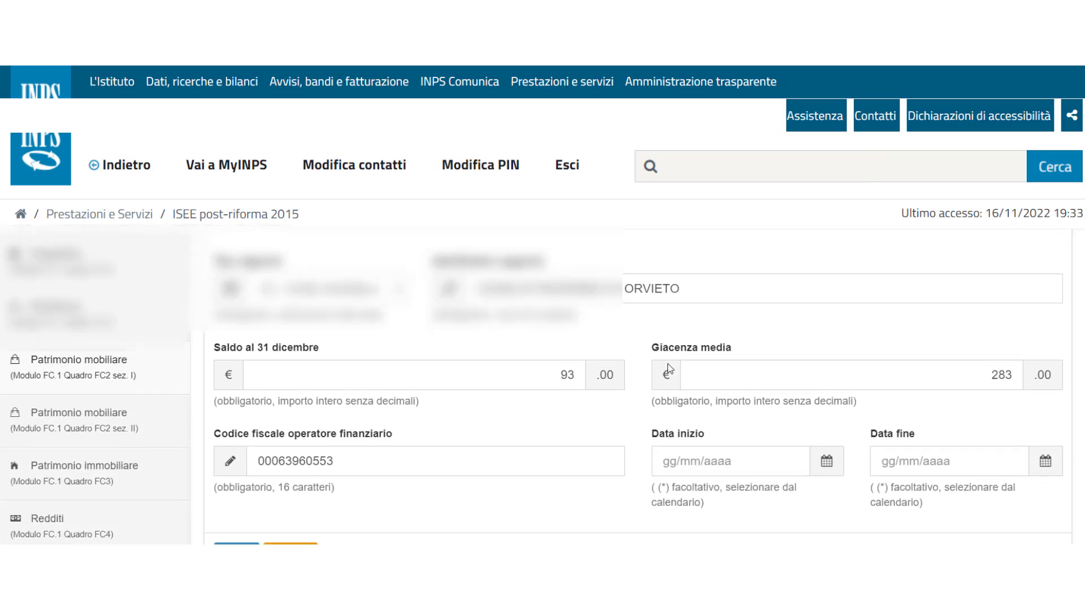
{"action": "scroll", "coordinate": [666, 364], "scroll_direction": "up", "scroll_amount": 1}
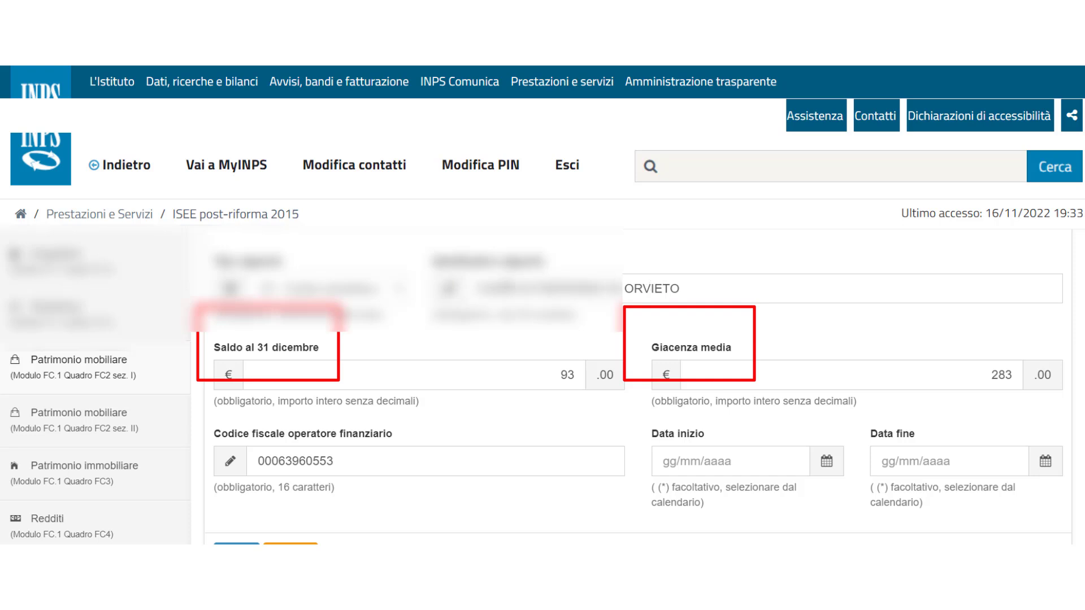
{"action": "double_click", "coordinate": [534, 375]}
{"action": "type", "text": "11"}
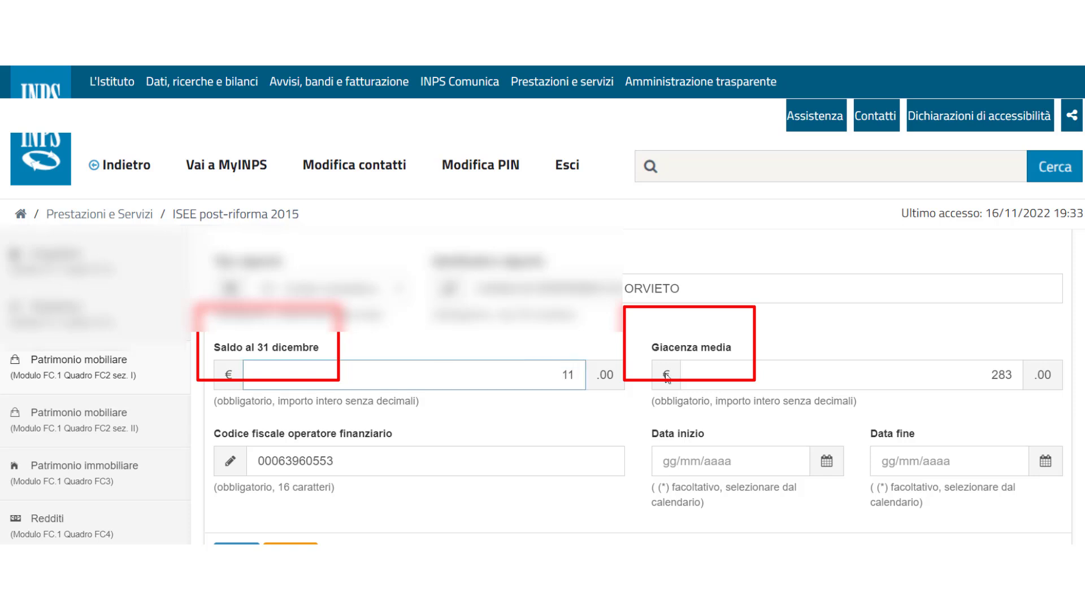
{"action": "double_click", "coordinate": [934, 379]}
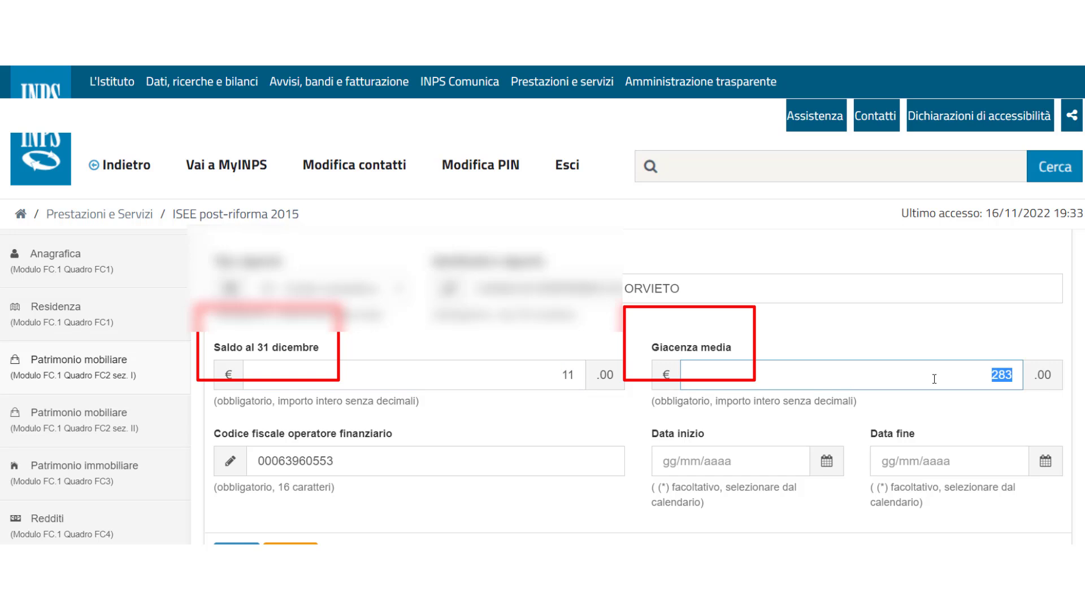
{"action": "type", "text": "61"}
- Review the financial operator tax code field and the optional start date on the form
{"action": "scroll", "coordinate": [606, 422], "scroll_direction": "down", "scroll_amount": 2}
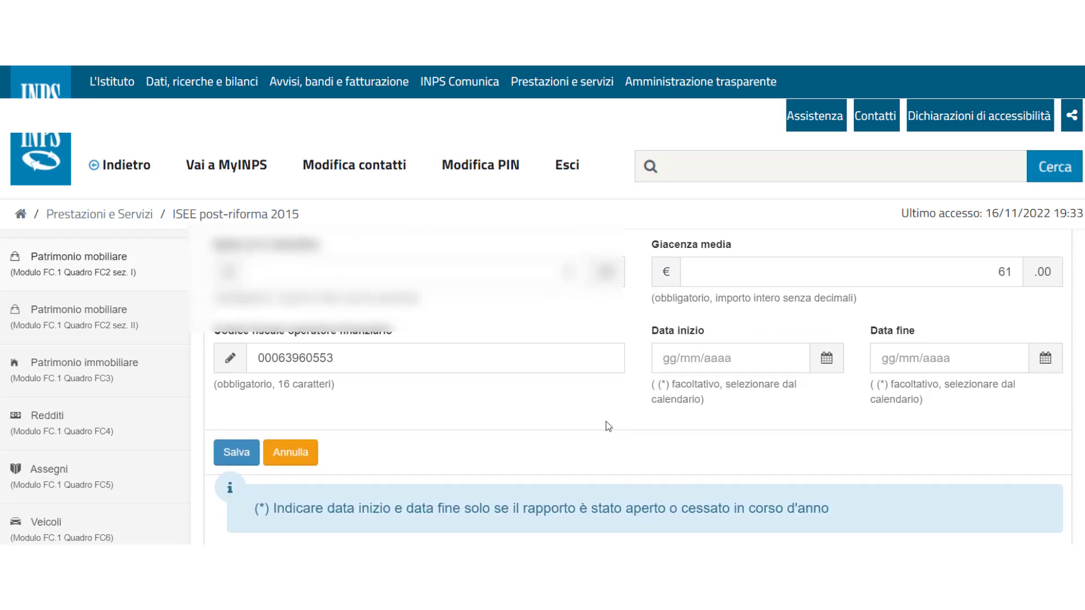
{"action": "triple_click", "coordinate": [330, 334]}
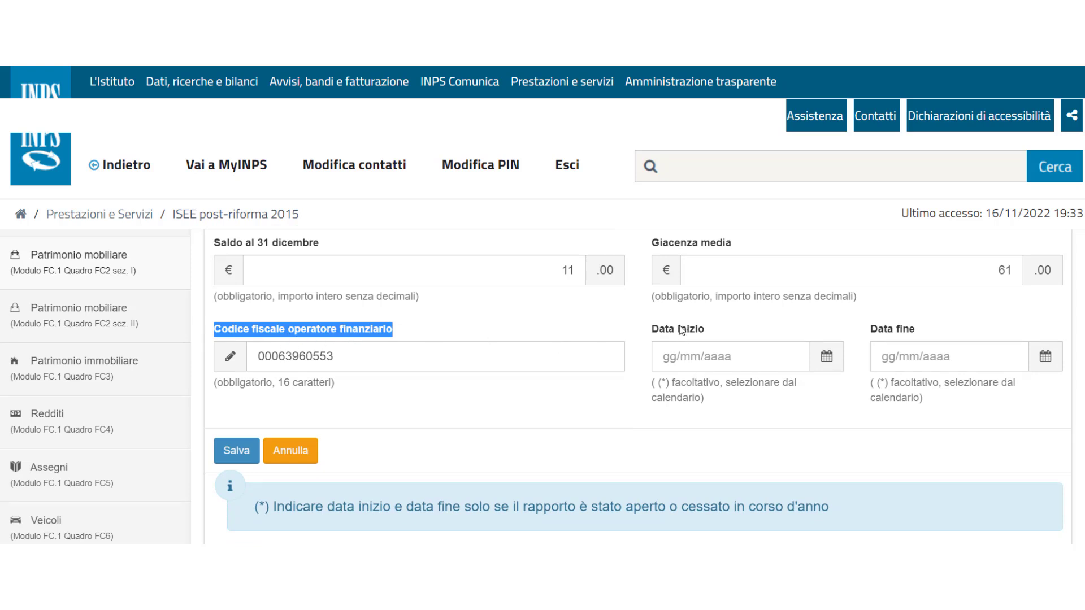
{"action": "triple_click", "coordinate": [698, 390]}
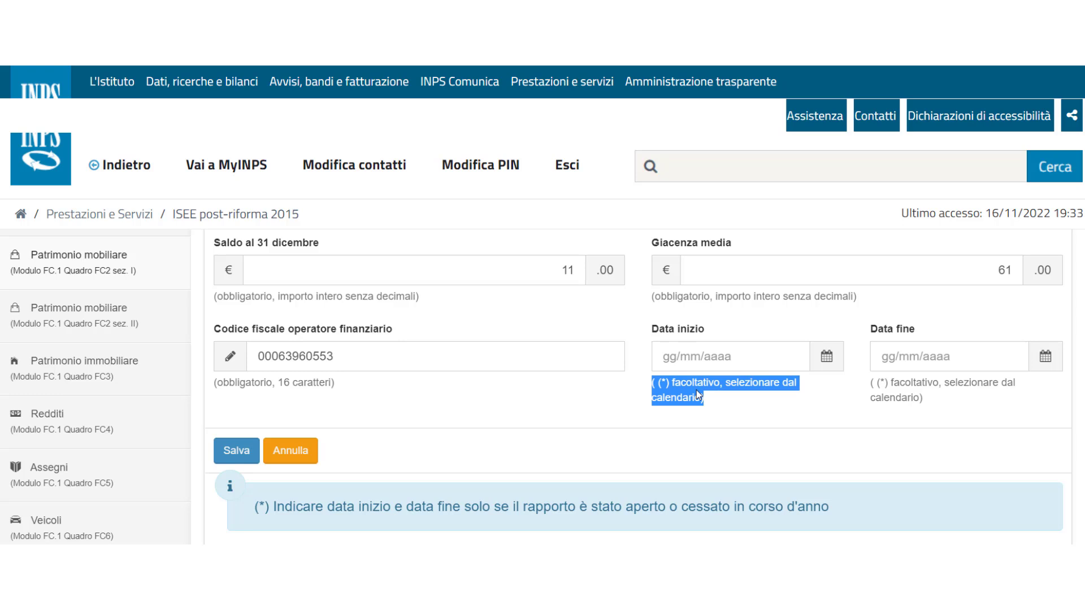
{"action": "left_click", "coordinate": [531, 415]}
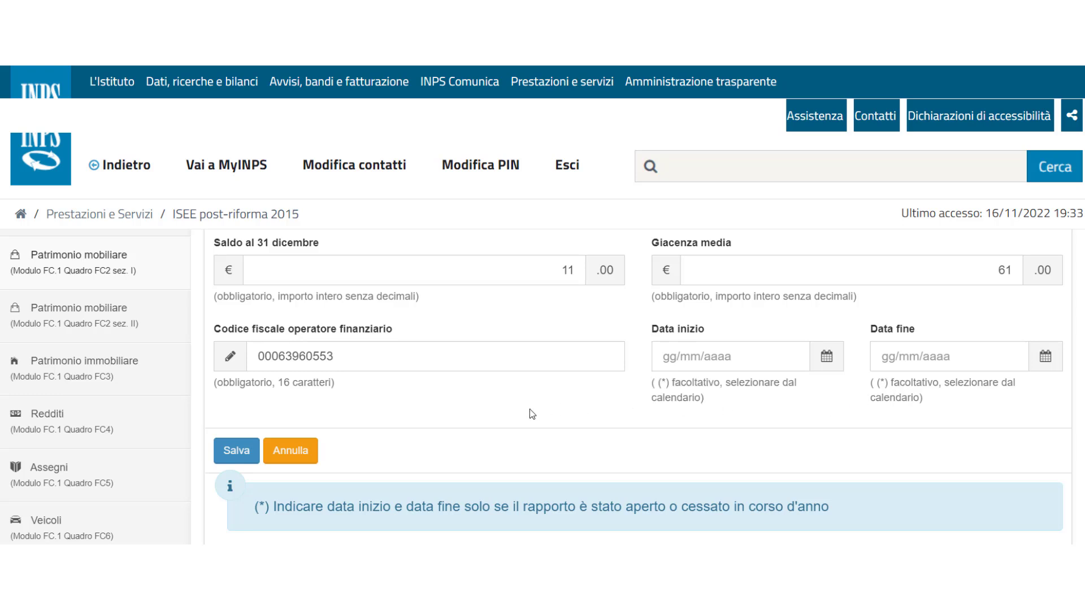
- Save the account's 11 € balance and 61 € average, then review the Patrimonio mobiliare list
{"action": "left_click", "coordinate": [236, 452]}
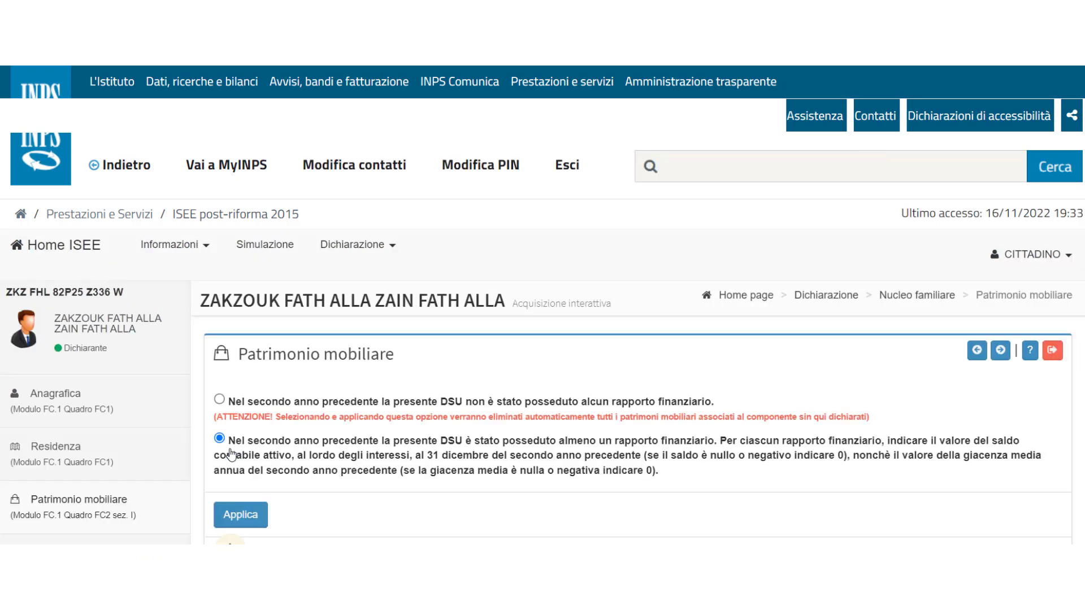
{"action": "scroll", "coordinate": [636, 500], "scroll_direction": "down", "scroll_amount": 10}
{"action": "scroll", "coordinate": [635, 500], "scroll_direction": "down", "scroll_amount": 4}
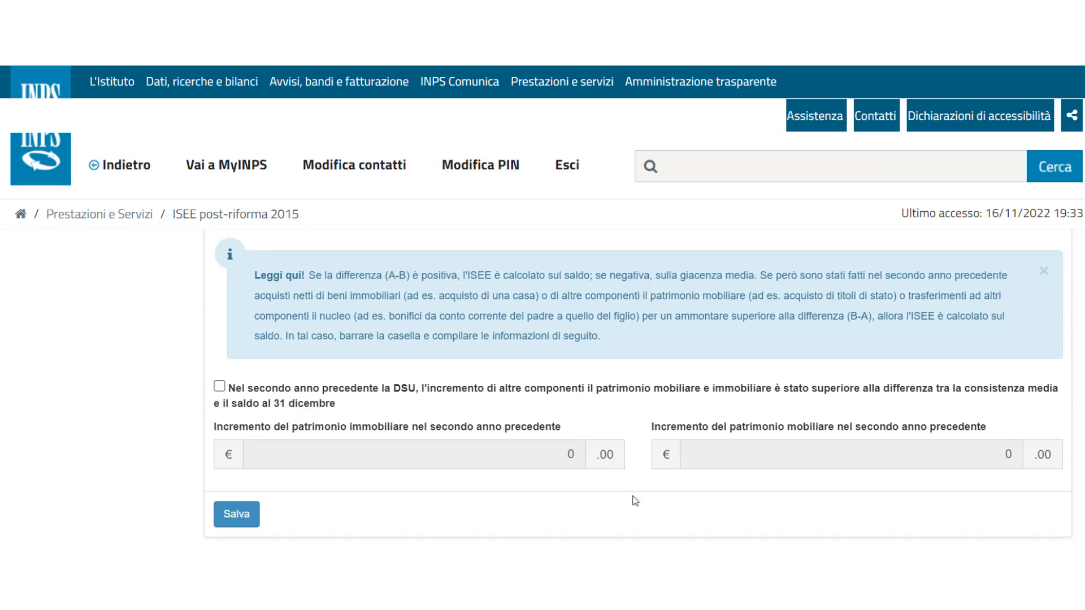
{"action": "scroll", "coordinate": [635, 501], "scroll_direction": "up", "scroll_amount": 10}
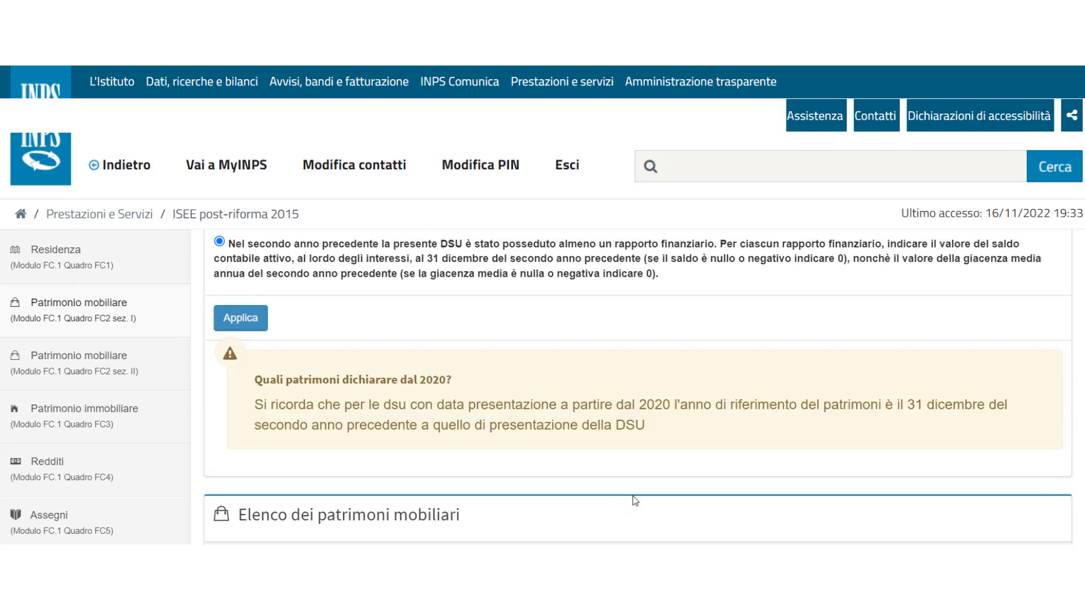
{"action": "scroll", "coordinate": [635, 500], "scroll_direction": "up", "scroll_amount": 1}
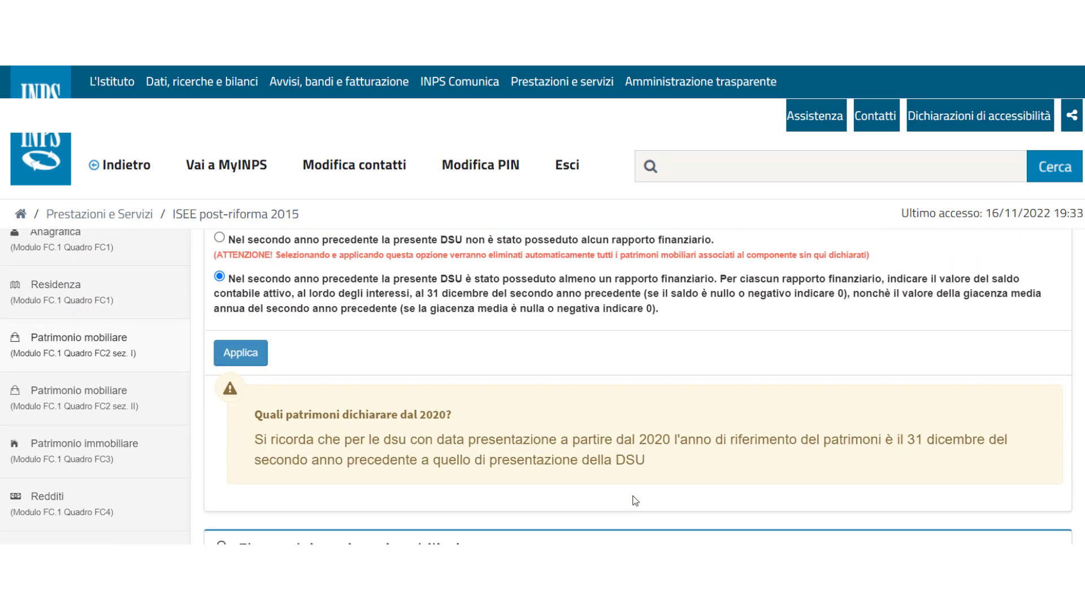
{"action": "scroll", "coordinate": [635, 500], "scroll_direction": "down", "scroll_amount": 2}
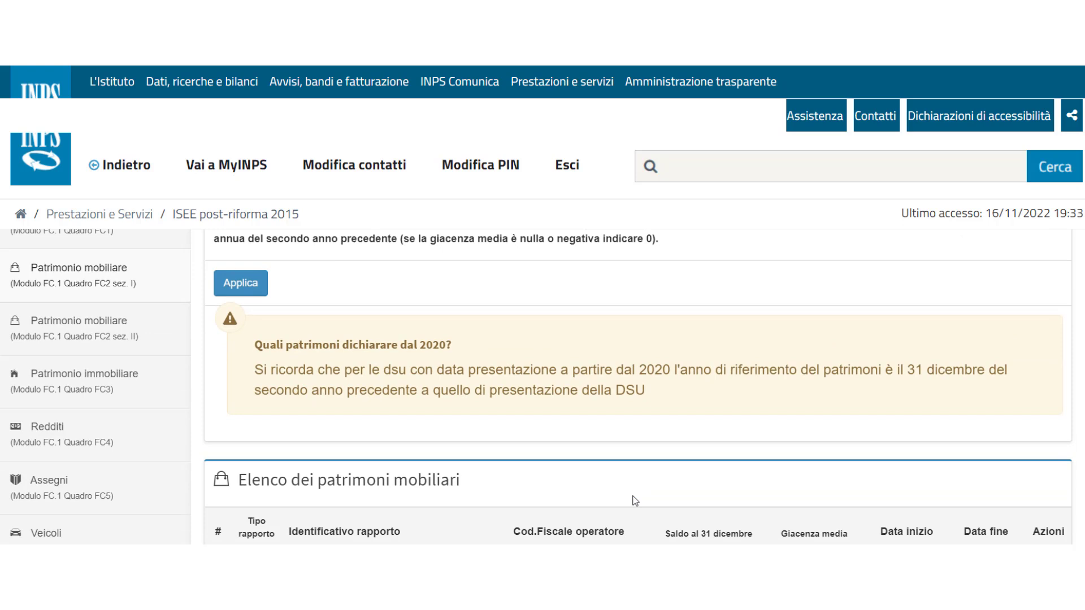
{"action": "scroll", "coordinate": [635, 501], "scroll_direction": "up", "scroll_amount": 1}
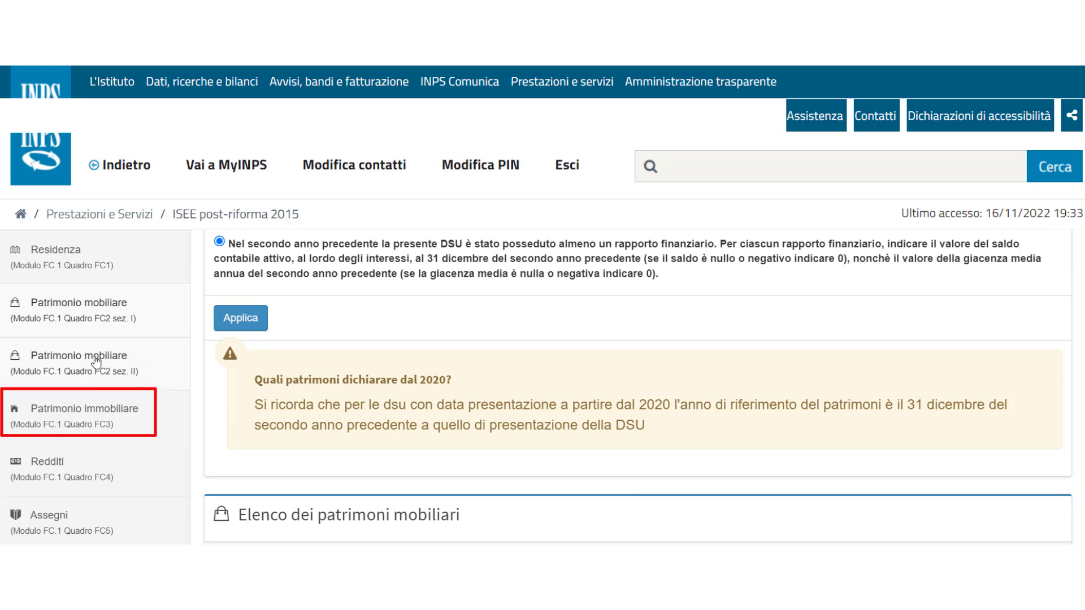
- Go to Patrimonio immobiliare and highlight the 'Quali patrimoni dichiarare dal 2020?' guidance
{"action": "left_click", "coordinate": [85, 418]}
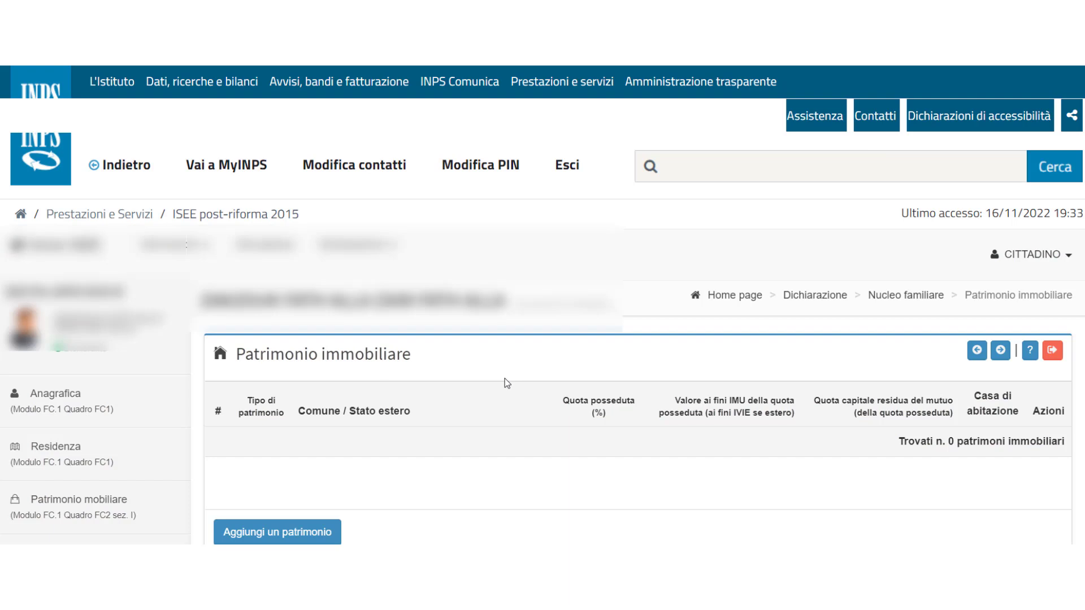
{"action": "scroll", "coordinate": [504, 378], "scroll_direction": "down", "scroll_amount": 3}
{"action": "scroll", "coordinate": [473, 344], "scroll_direction": "up", "scroll_amount": 1}
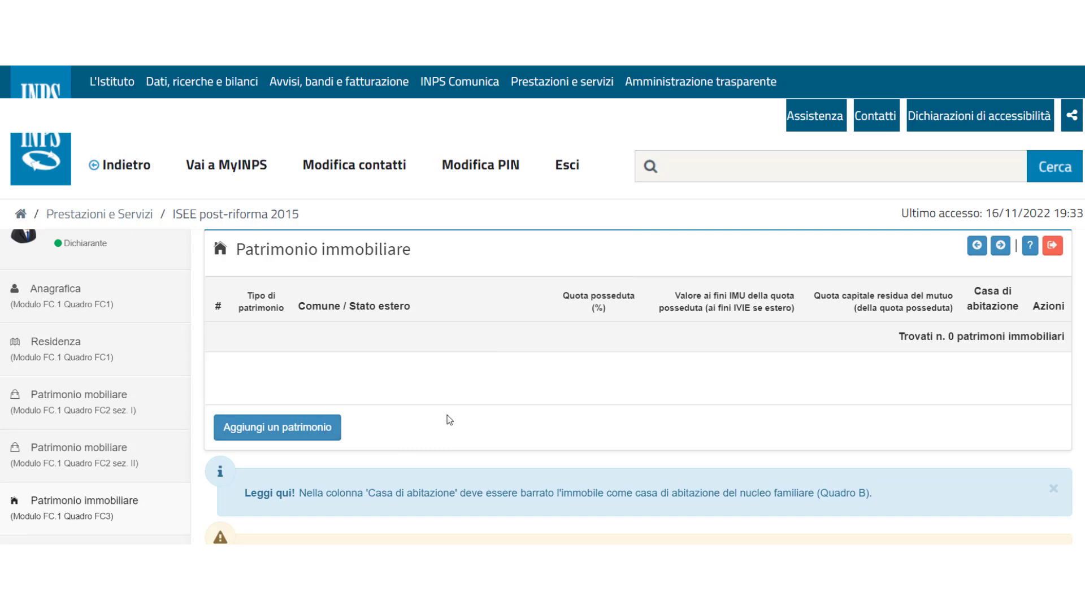
{"action": "scroll", "coordinate": [449, 419], "scroll_direction": "down", "scroll_amount": 3}
{"action": "scroll", "coordinate": [449, 420], "scroll_direction": "up", "scroll_amount": 3}
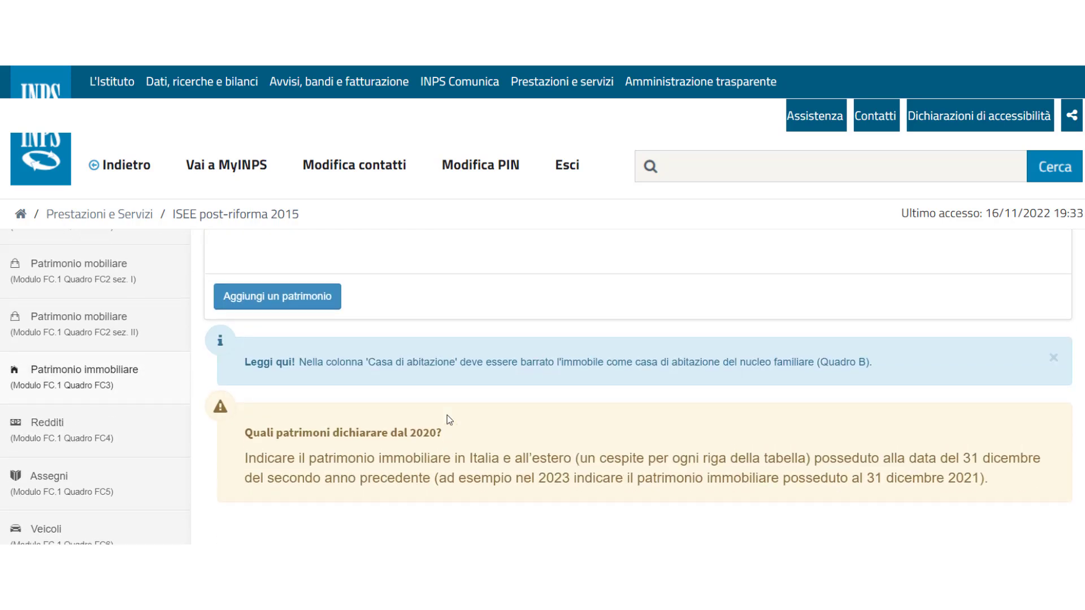
{"action": "scroll", "coordinate": [449, 420], "scroll_direction": "down", "scroll_amount": 3}
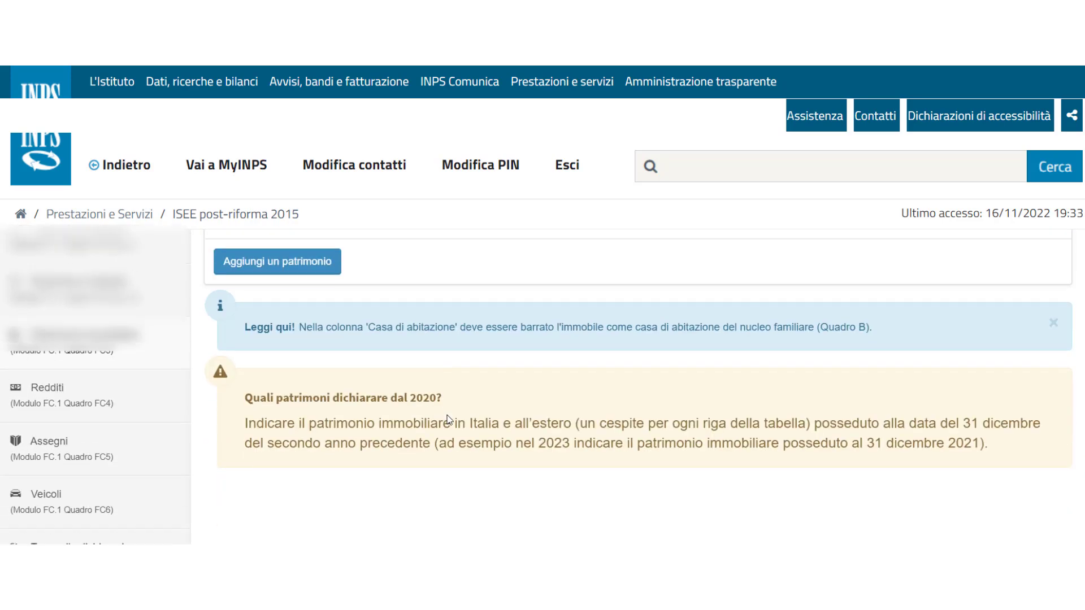
{"action": "triple_click", "coordinate": [373, 425]}
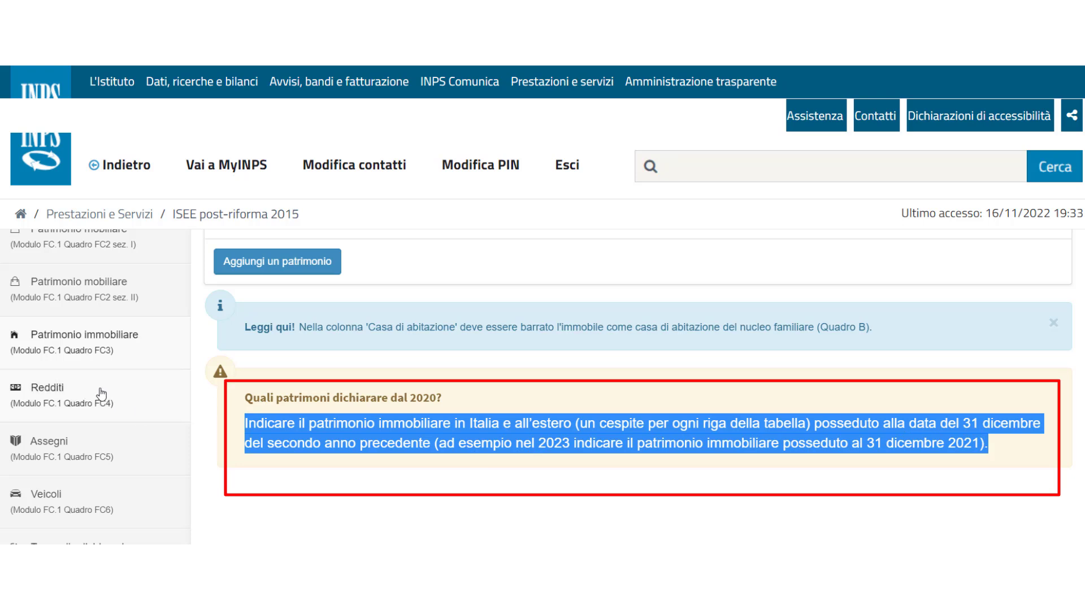
- Open the Redditi income page (Quadro FC4) and review its fields, leaving every amount at 0
{"action": "left_click", "coordinate": [81, 399]}
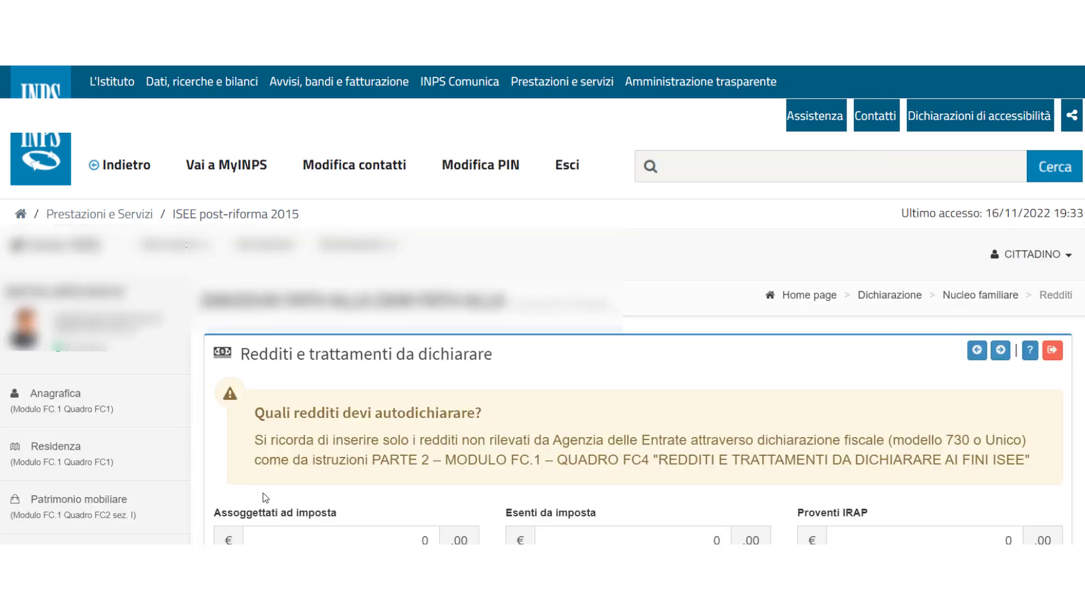
{"action": "scroll", "coordinate": [546, 357], "scroll_direction": "down", "scroll_amount": 3}
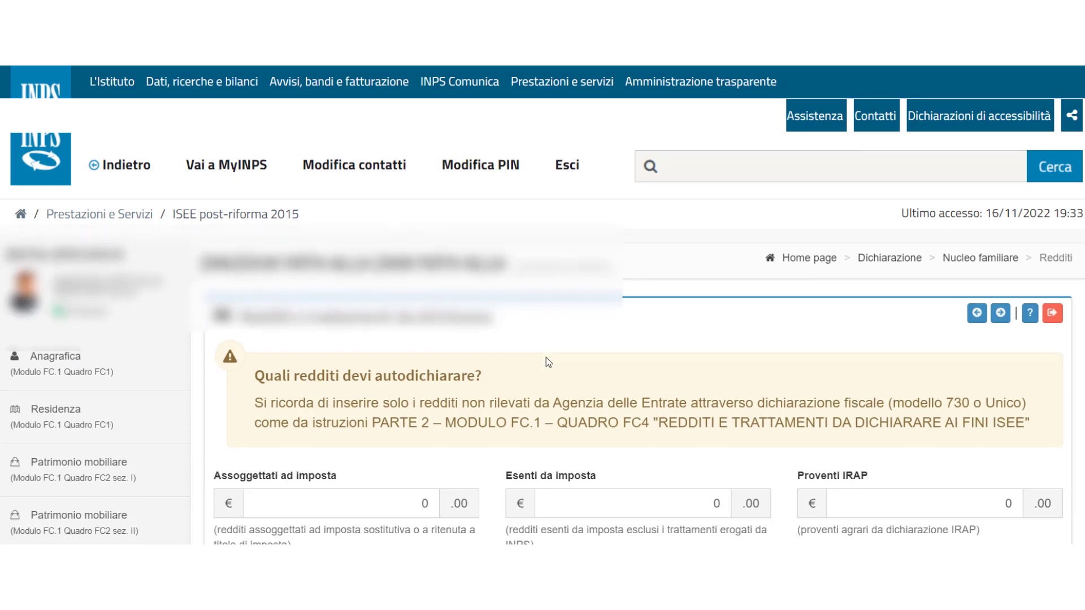
{"action": "scroll", "coordinate": [546, 362], "scroll_direction": "up", "scroll_amount": 3}
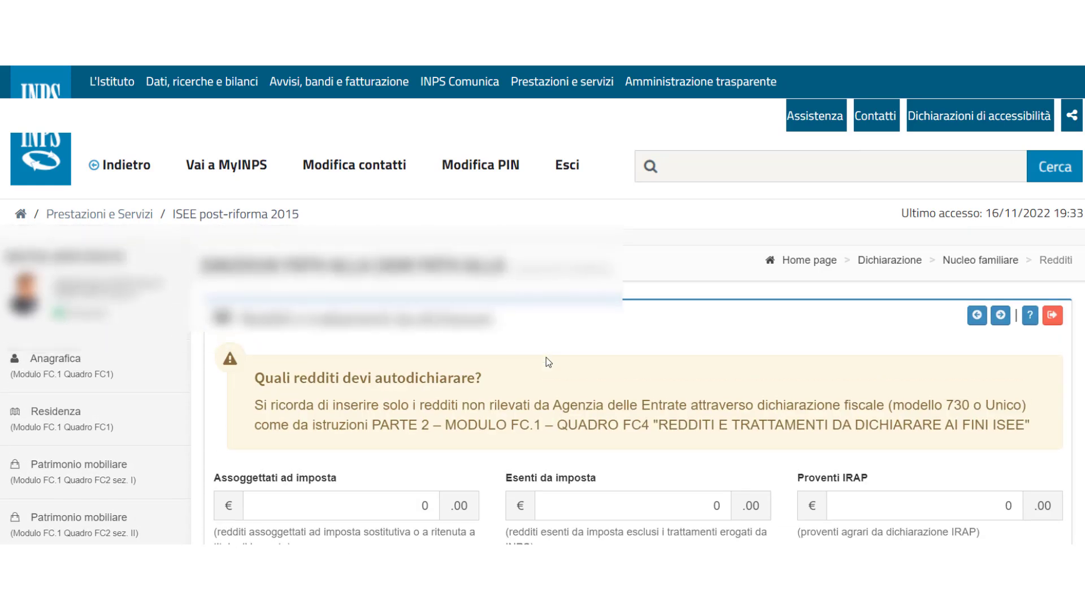
{"action": "scroll", "coordinate": [546, 357], "scroll_direction": "down", "scroll_amount": 3}
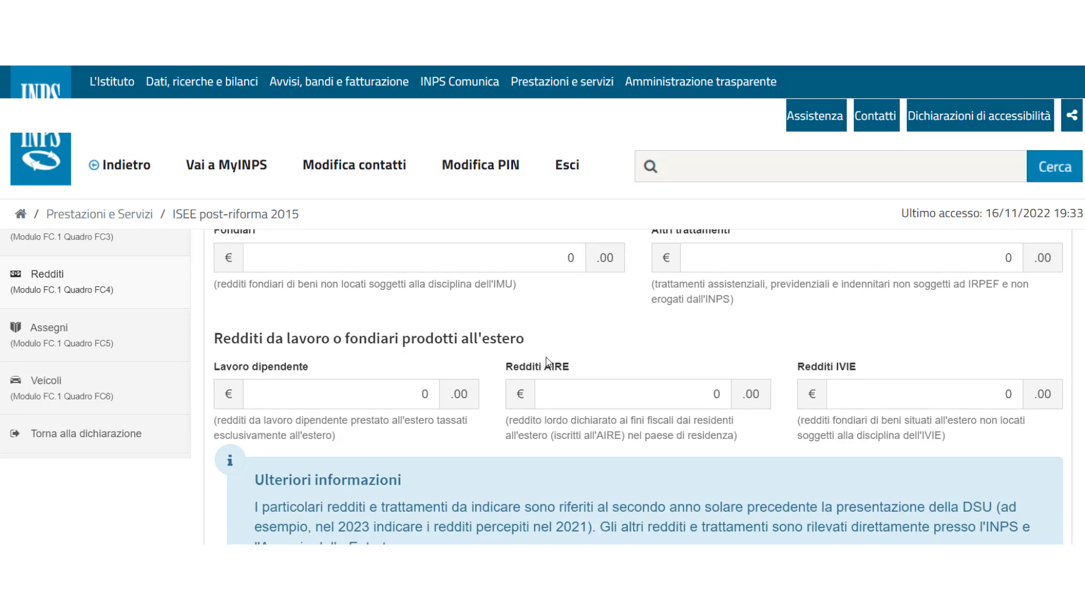
{"action": "scroll", "coordinate": [546, 361], "scroll_direction": "down", "scroll_amount": 2}
{"action": "scroll", "coordinate": [545, 362], "scroll_direction": "up", "scroll_amount": 3}
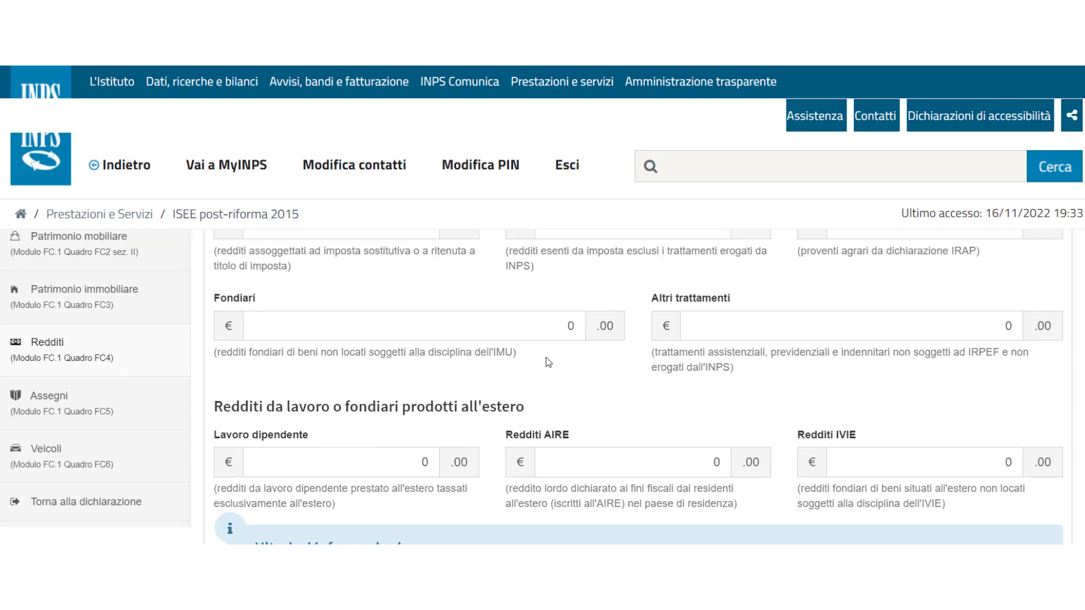
- Open Assegni periodici (Quadro FC5) and check the allowance fields down to Applica/Salva, keeping them at 0
{"action": "left_click", "coordinate": [48, 405]}
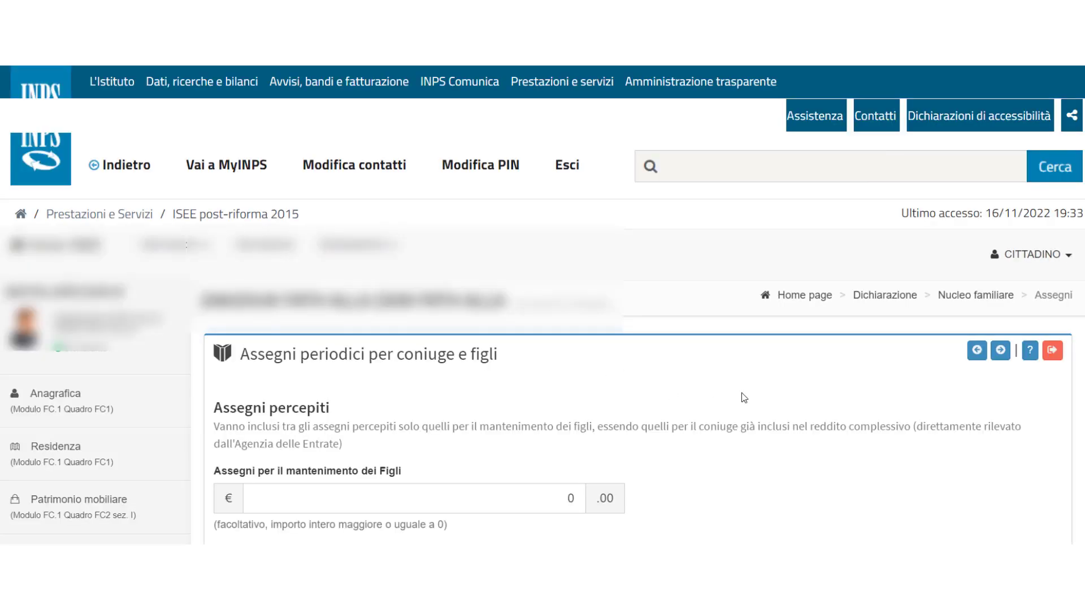
{"action": "scroll", "coordinate": [744, 397], "scroll_direction": "down", "scroll_amount": 1}
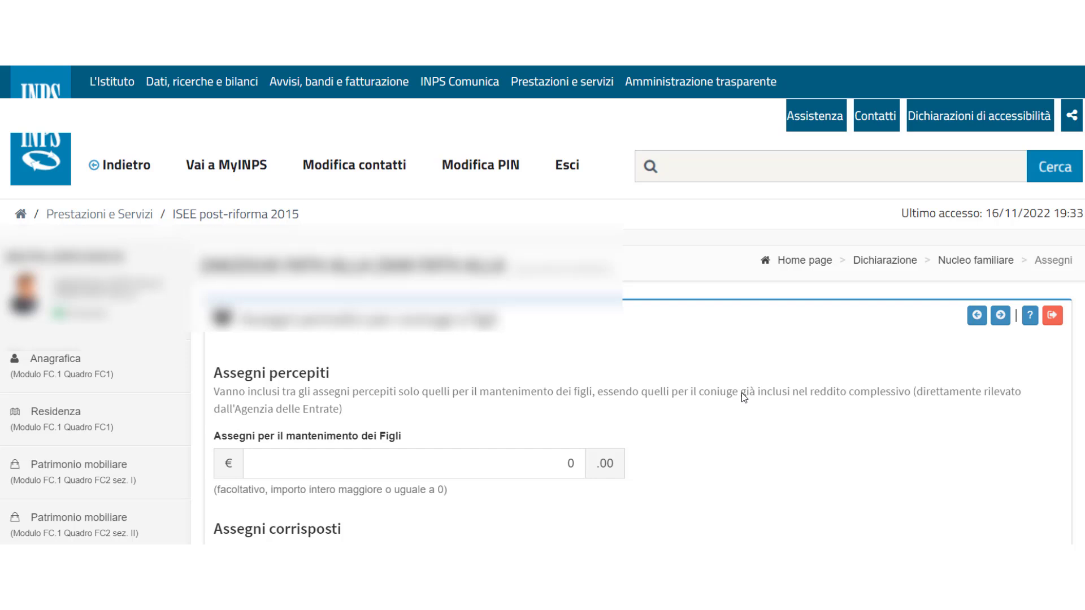
{"action": "scroll", "coordinate": [744, 397], "scroll_direction": "down", "scroll_amount": 2}
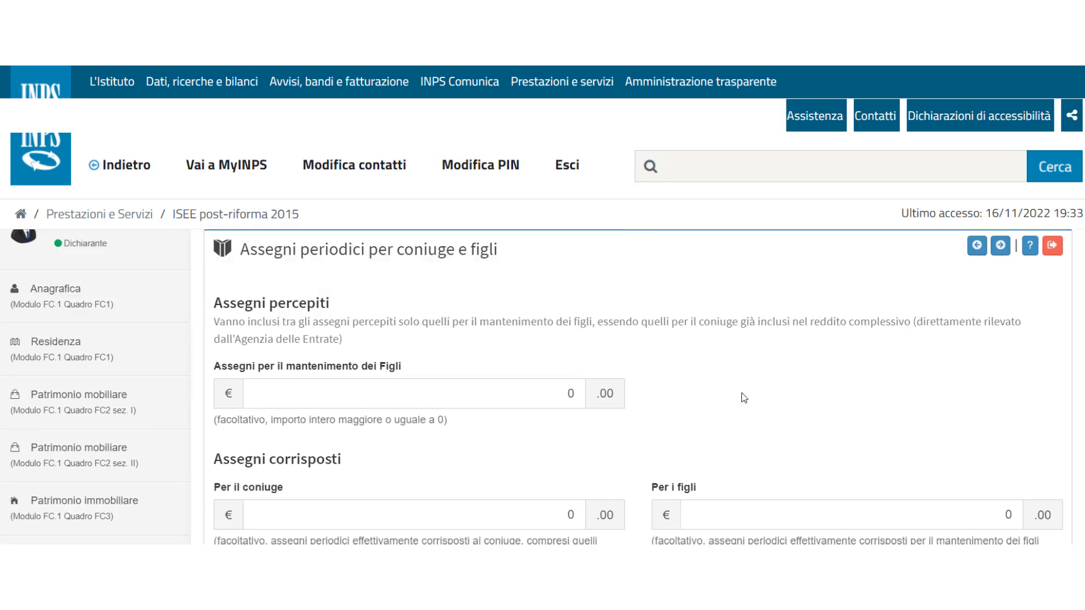
{"action": "scroll", "coordinate": [743, 397], "scroll_direction": "down", "scroll_amount": 1}
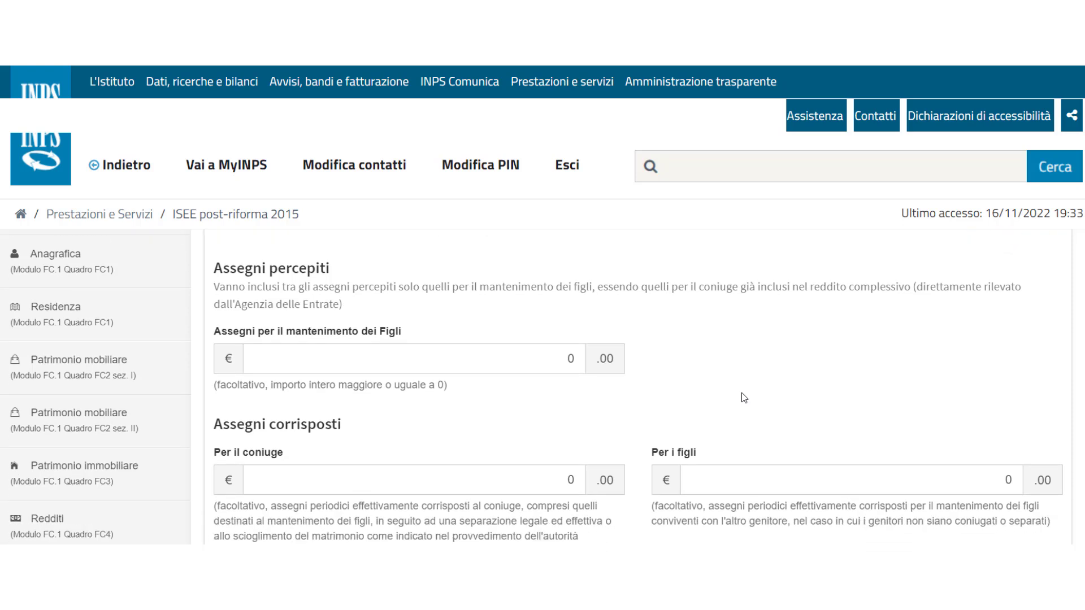
{"action": "scroll", "coordinate": [743, 397], "scroll_direction": "up", "scroll_amount": 1}
{"action": "scroll", "coordinate": [743, 397], "scroll_direction": "down", "scroll_amount": 3}
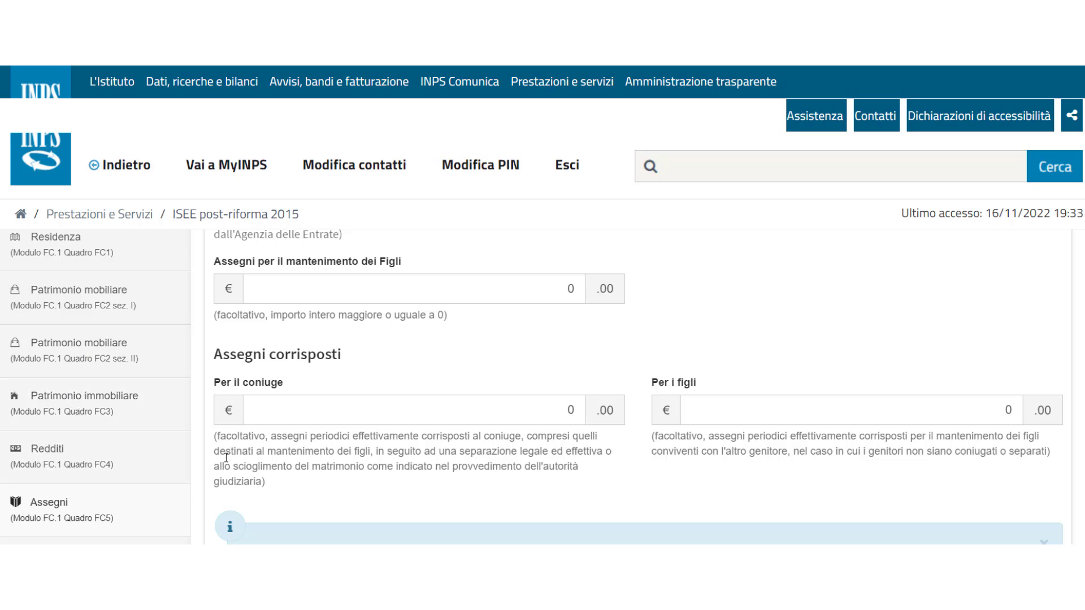
{"action": "scroll", "coordinate": [227, 457], "scroll_direction": "down", "scroll_amount": 4}
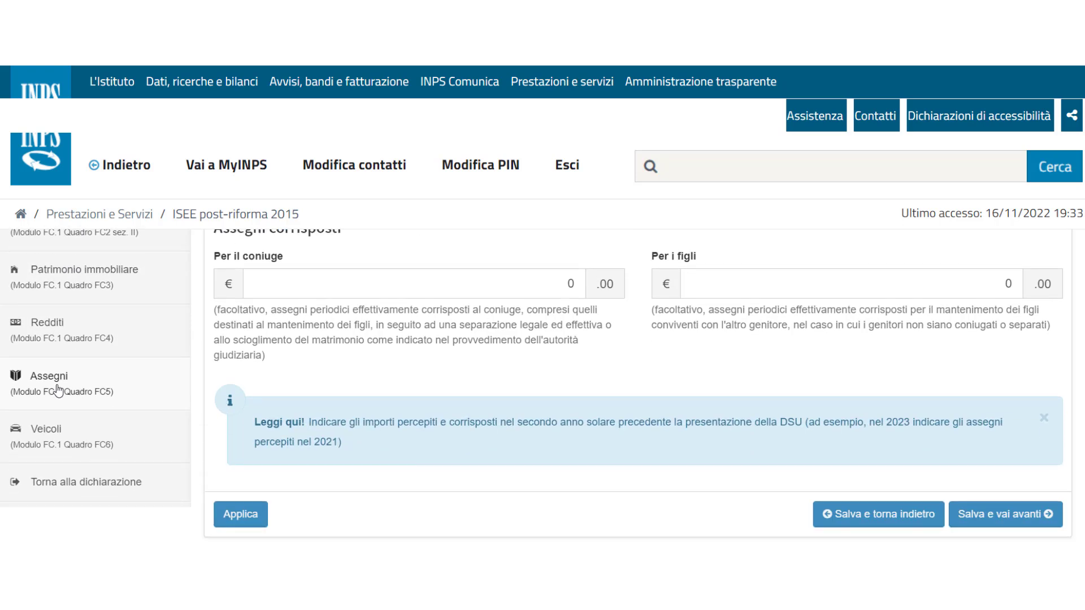
{"action": "scroll", "coordinate": [60, 390], "scroll_direction": "up", "scroll_amount": 2}
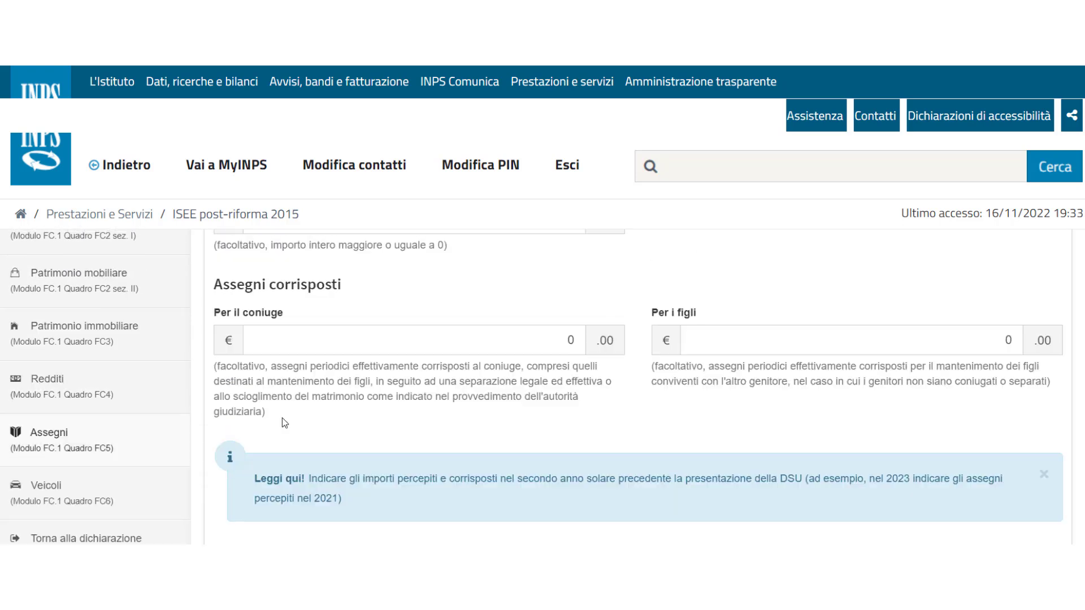
- Open Veicoli (Quadro FC6) and review the single type A vehicle in the table
{"action": "left_click", "coordinate": [42, 489]}
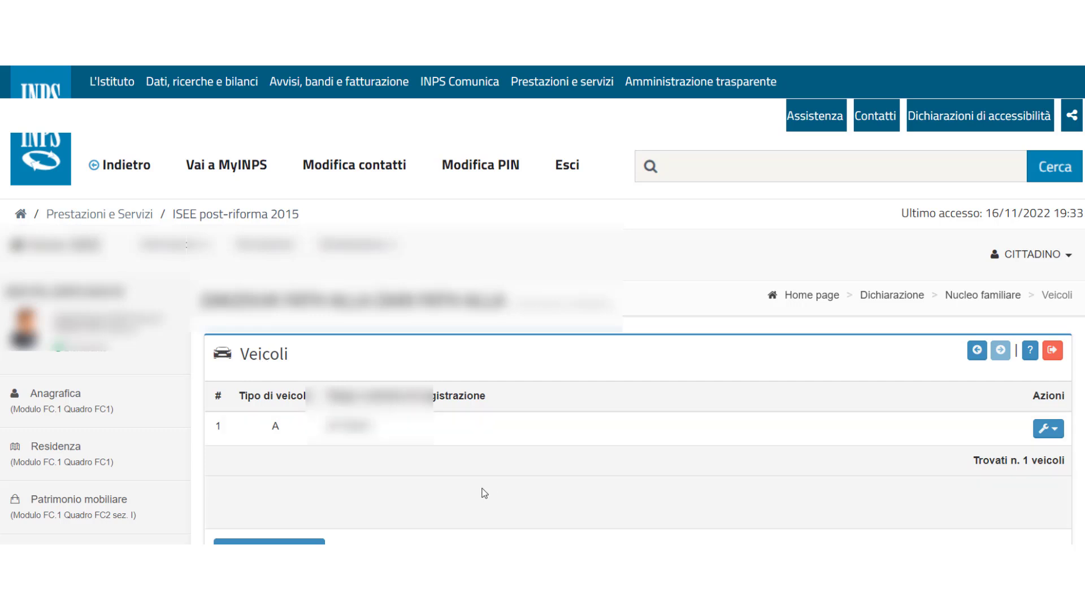
{"action": "scroll", "coordinate": [484, 493], "scroll_direction": "down", "scroll_amount": 3}
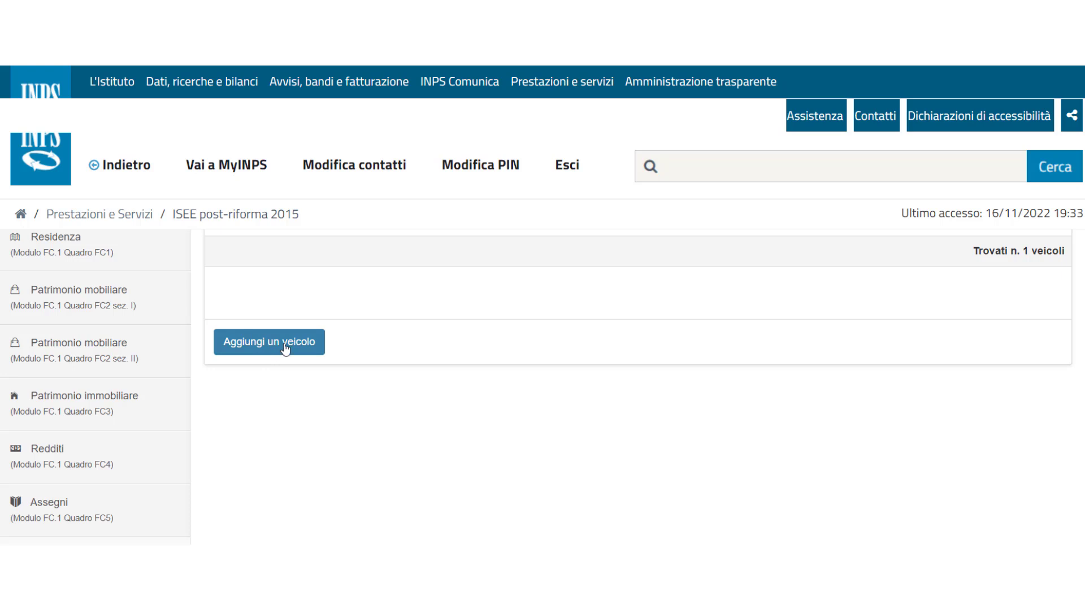
{"action": "scroll", "coordinate": [451, 383], "scroll_direction": "down", "scroll_amount": 1}
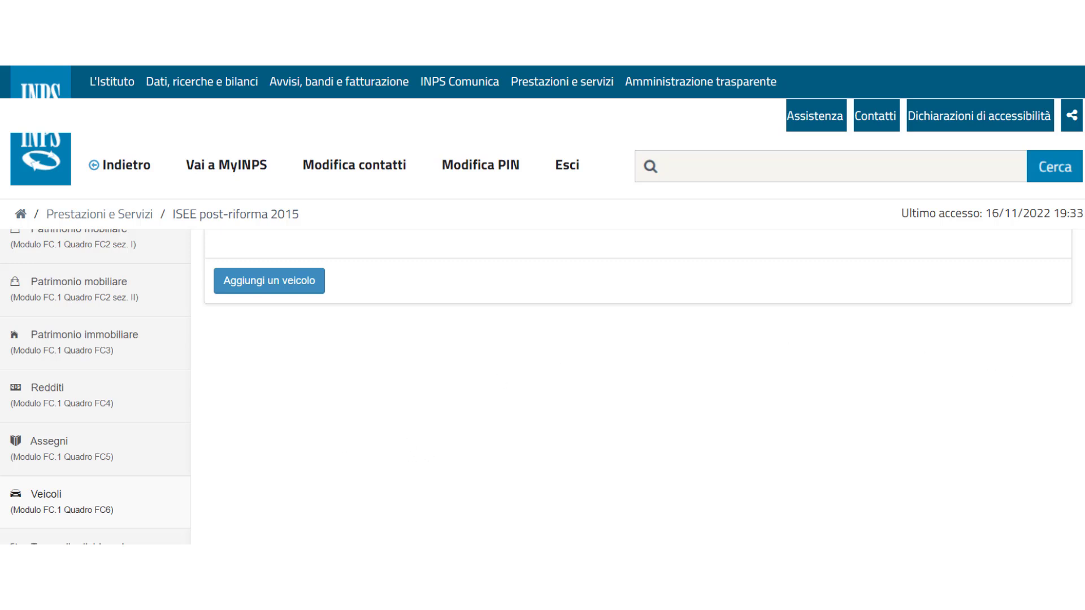
{"action": "scroll", "coordinate": [639, 376], "scroll_direction": "up", "scroll_amount": 5}
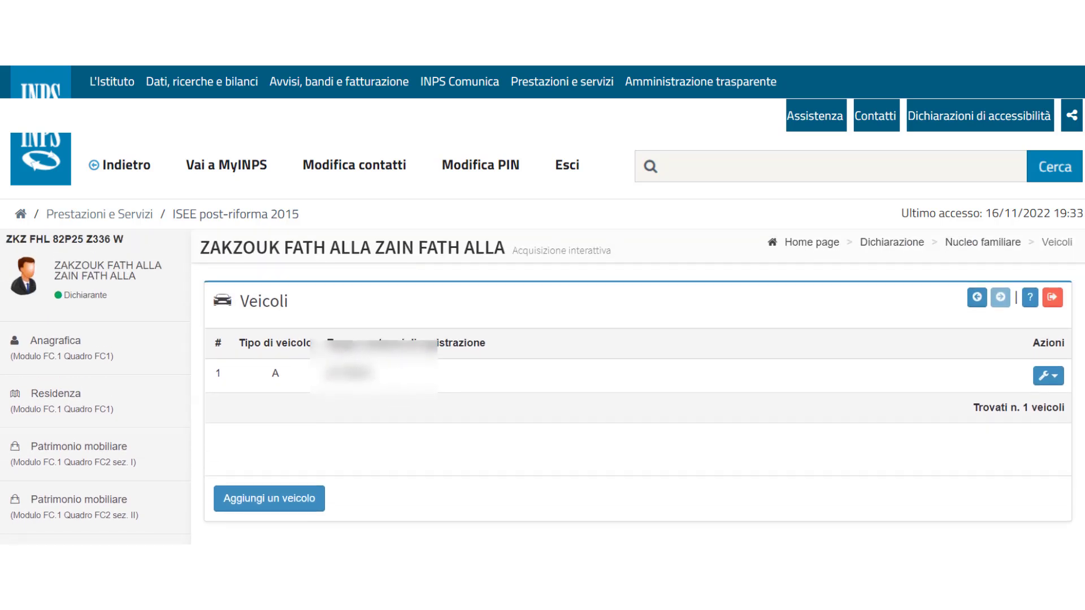
{"action": "scroll", "coordinate": [639, 376], "scroll_direction": "down", "scroll_amount": 4}
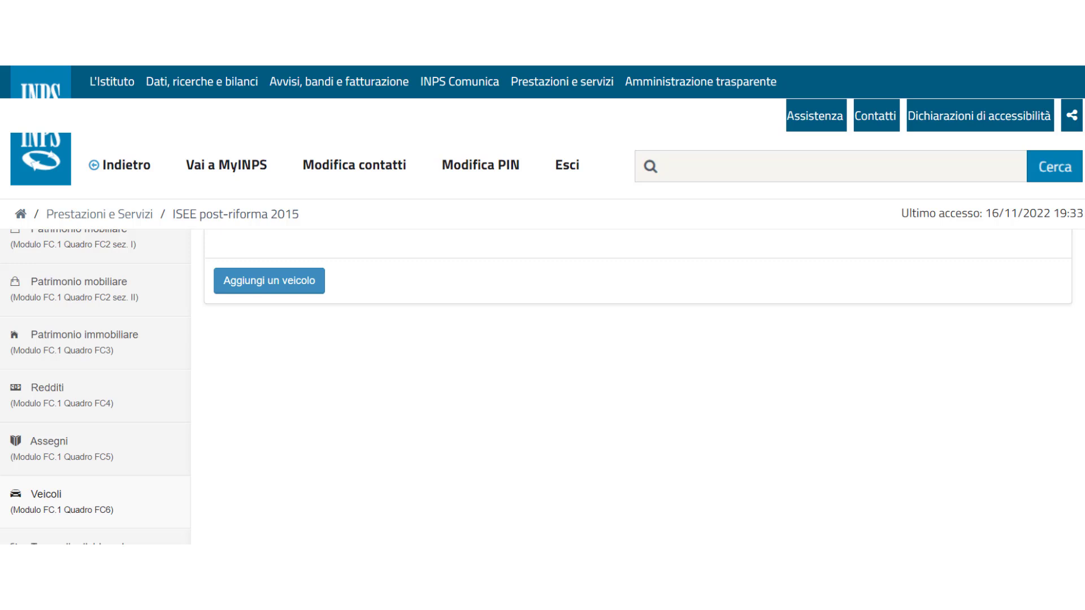
{"action": "scroll", "coordinate": [638, 376], "scroll_direction": "up", "scroll_amount": 4}
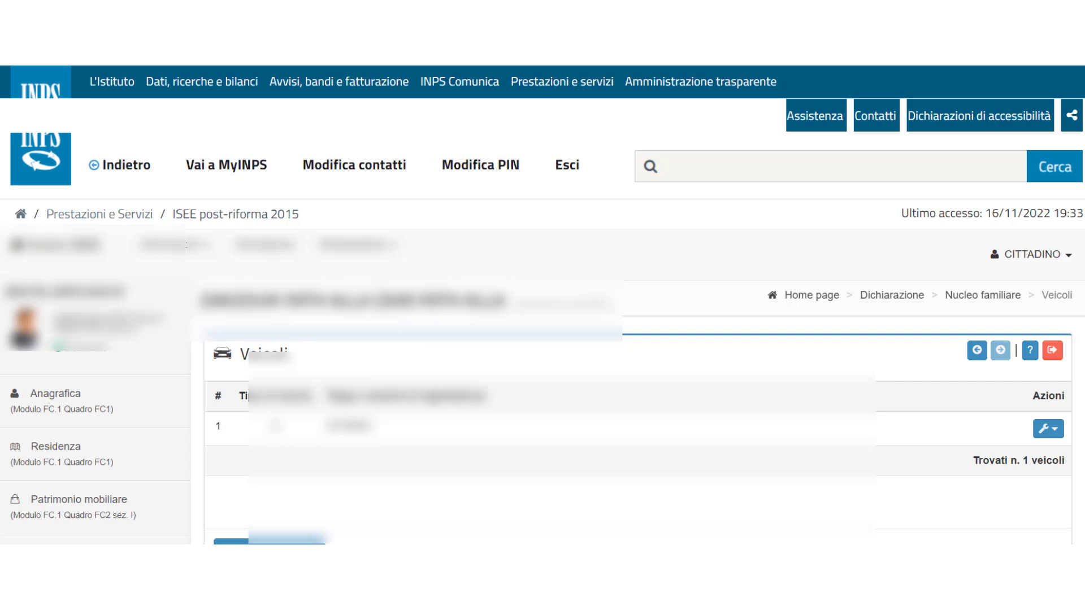
- Look over Anagrafica, go back to the declaration home, and open the second member's actions menu
{"action": "left_click", "coordinate": [63, 393]}
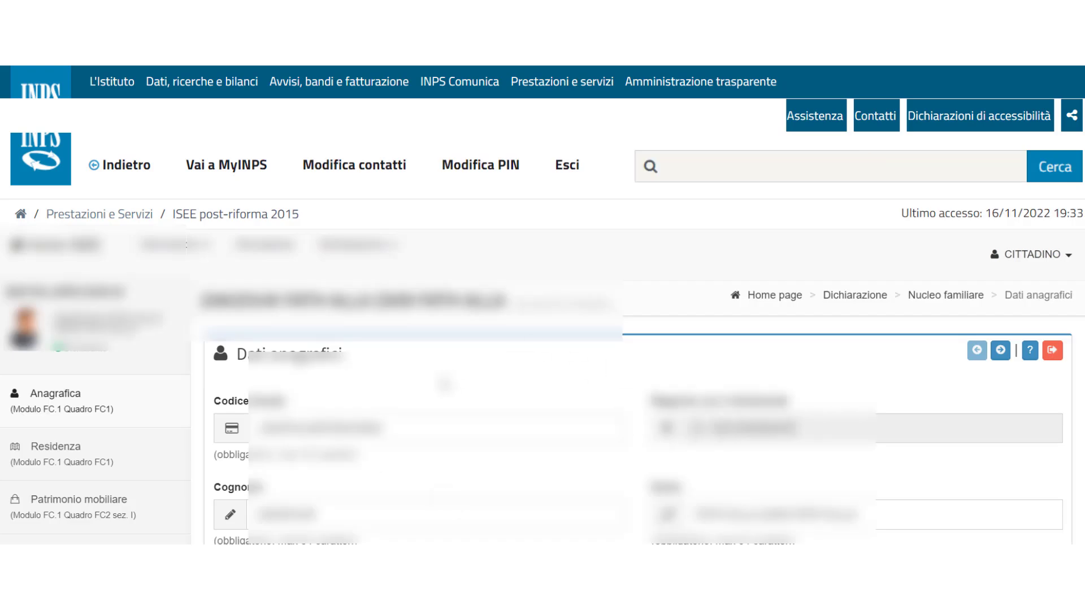
{"action": "scroll", "coordinate": [543, 389], "scroll_direction": "down", "scroll_amount": 5}
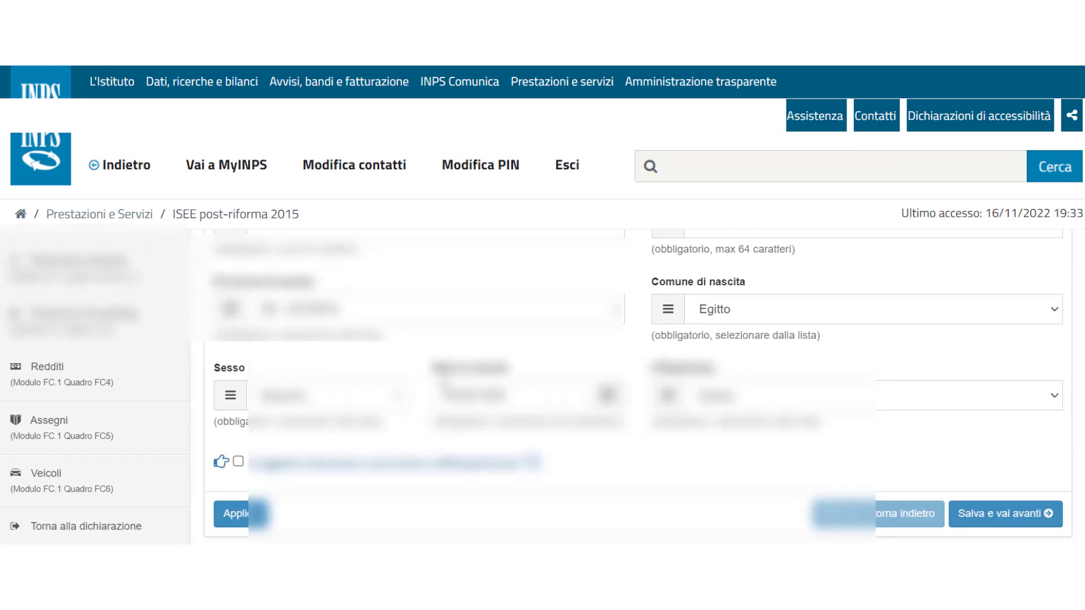
{"action": "left_click", "coordinate": [93, 530]}
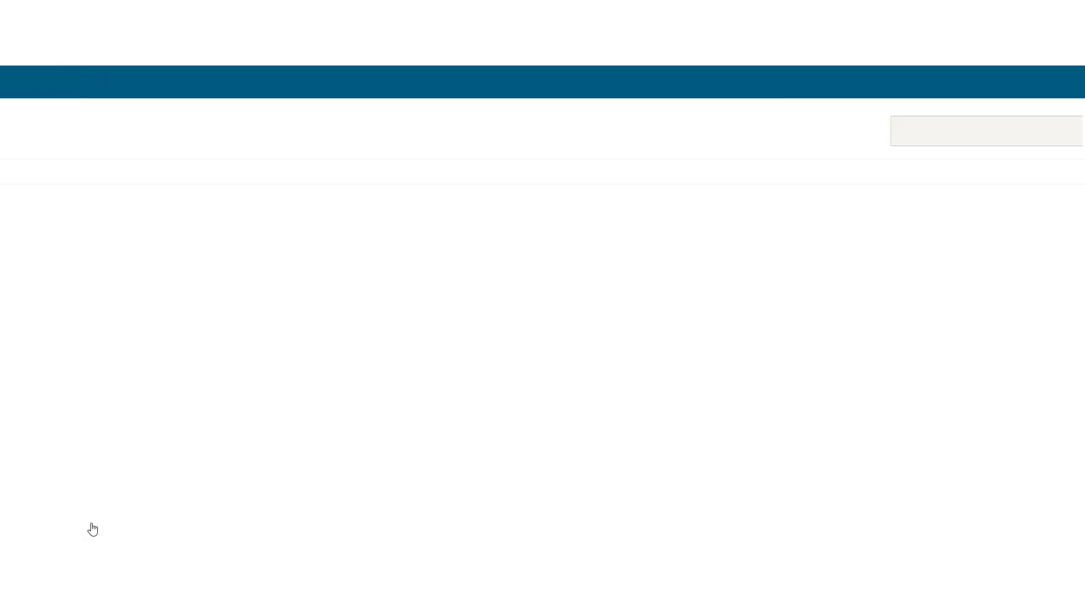
{"action": "scroll", "coordinate": [609, 379], "scroll_direction": "down", "scroll_amount": 1}
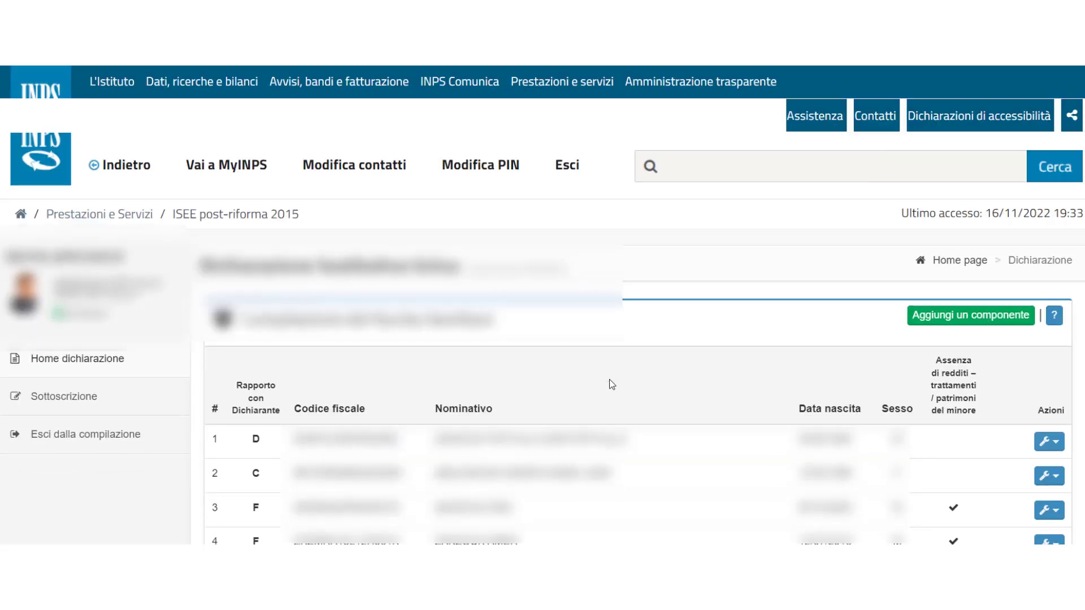
{"action": "left_click", "coordinate": [1050, 475]}
- Complete the second member's personal data with the minor box left unticked, then review her Residenza page showing Casalinga
{"action": "left_click", "coordinate": [969, 509]}
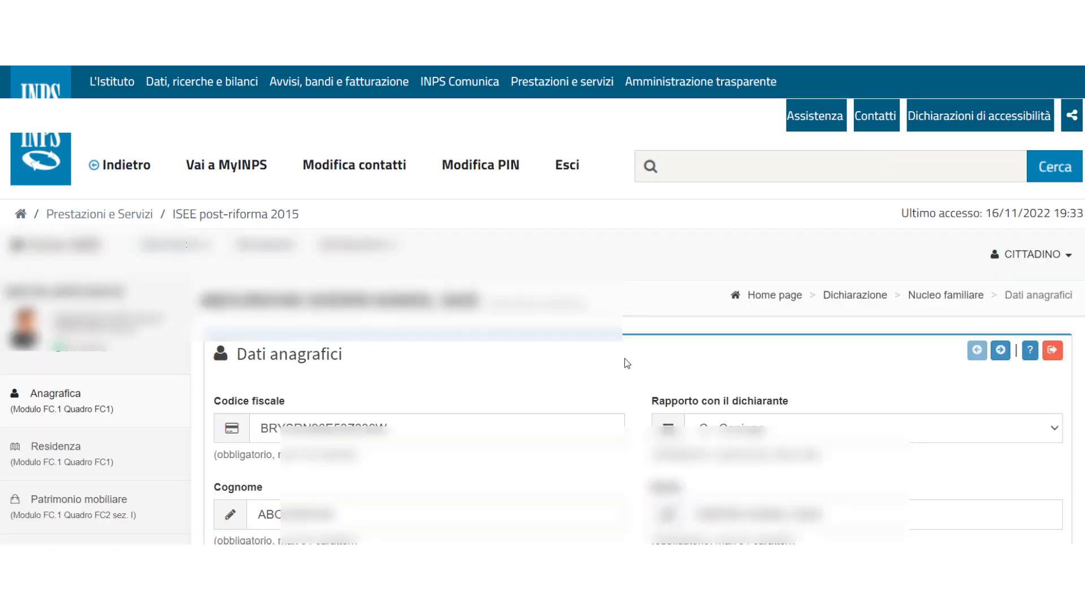
{"action": "scroll", "coordinate": [625, 359], "scroll_direction": "down", "scroll_amount": 5}
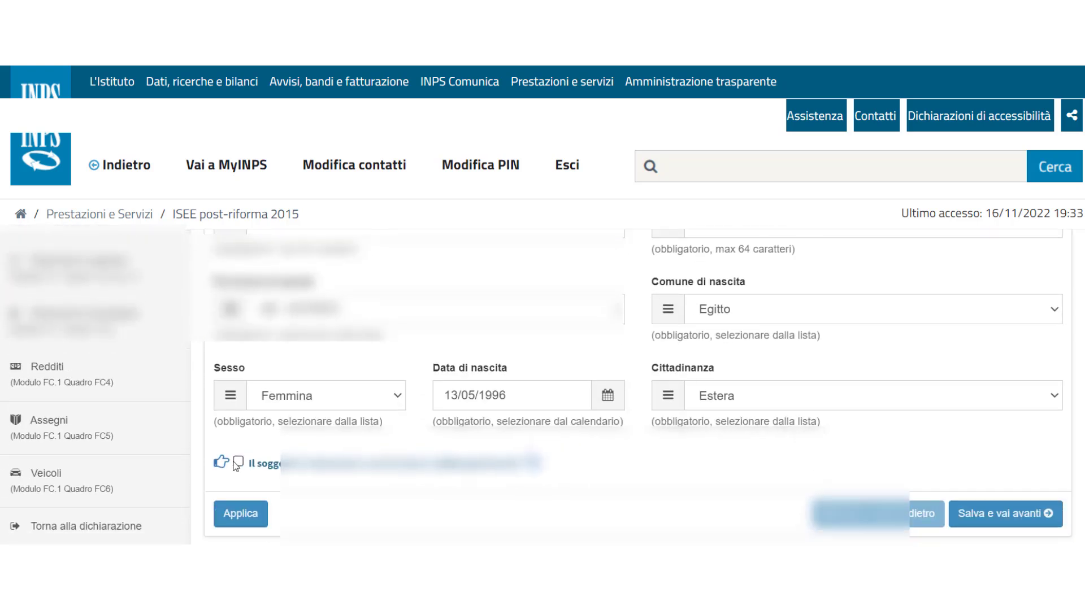
{"action": "left_click", "coordinate": [298, 467]}
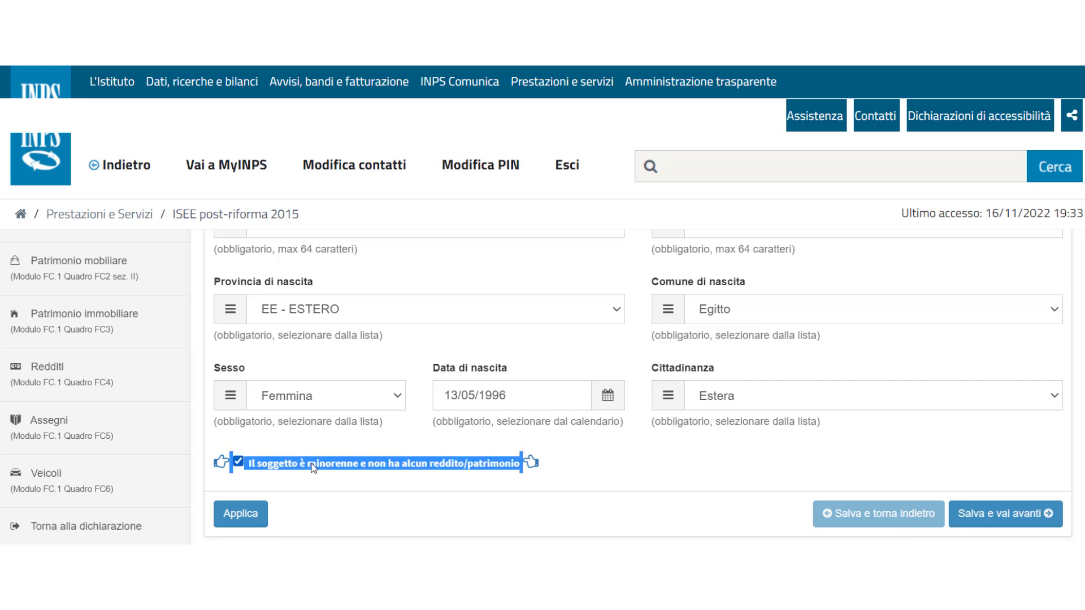
{"action": "left_click", "coordinate": [238, 462]}
{"action": "left_click", "coordinate": [1004, 515]}
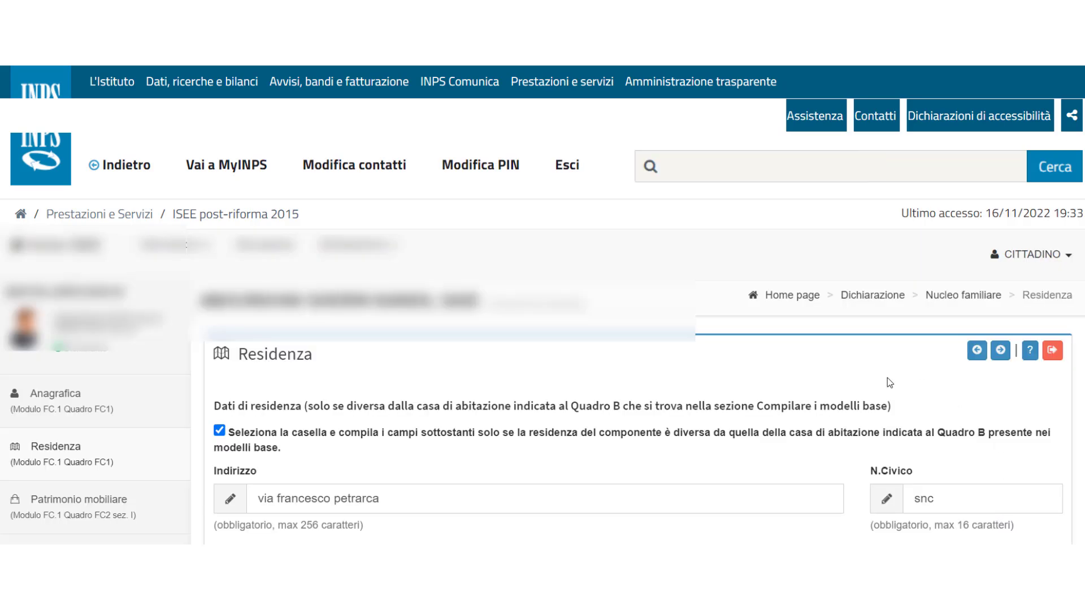
{"action": "scroll", "coordinate": [888, 378], "scroll_direction": "down", "scroll_amount": 4}
{"action": "scroll", "coordinate": [887, 377], "scroll_direction": "down", "scroll_amount": 4}
{"action": "scroll", "coordinate": [887, 377], "scroll_direction": "up", "scroll_amount": 7}
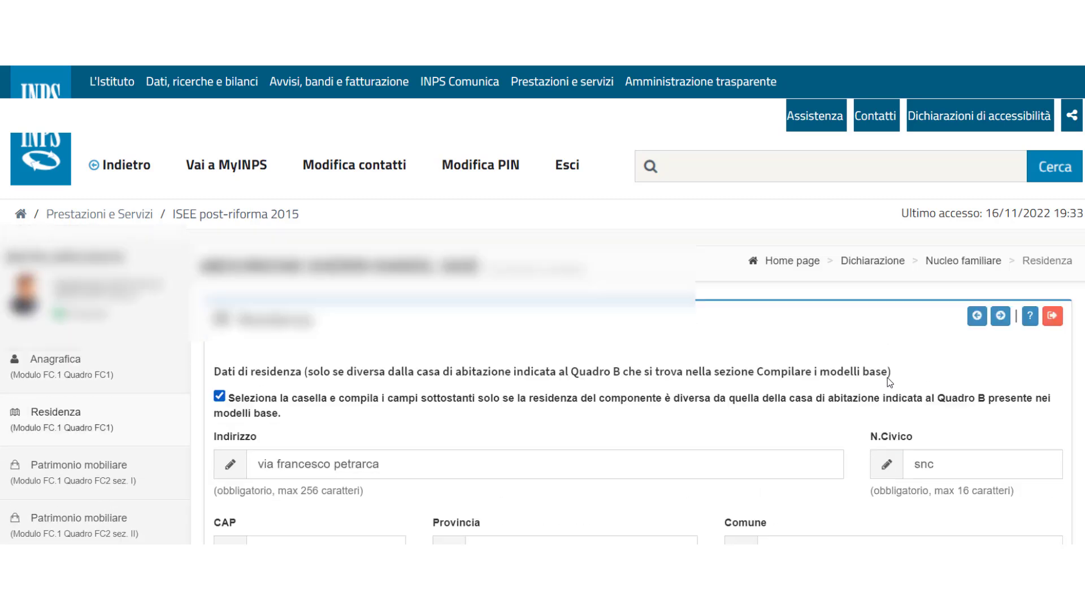
{"action": "scroll", "coordinate": [887, 378], "scroll_direction": "down", "scroll_amount": 10}
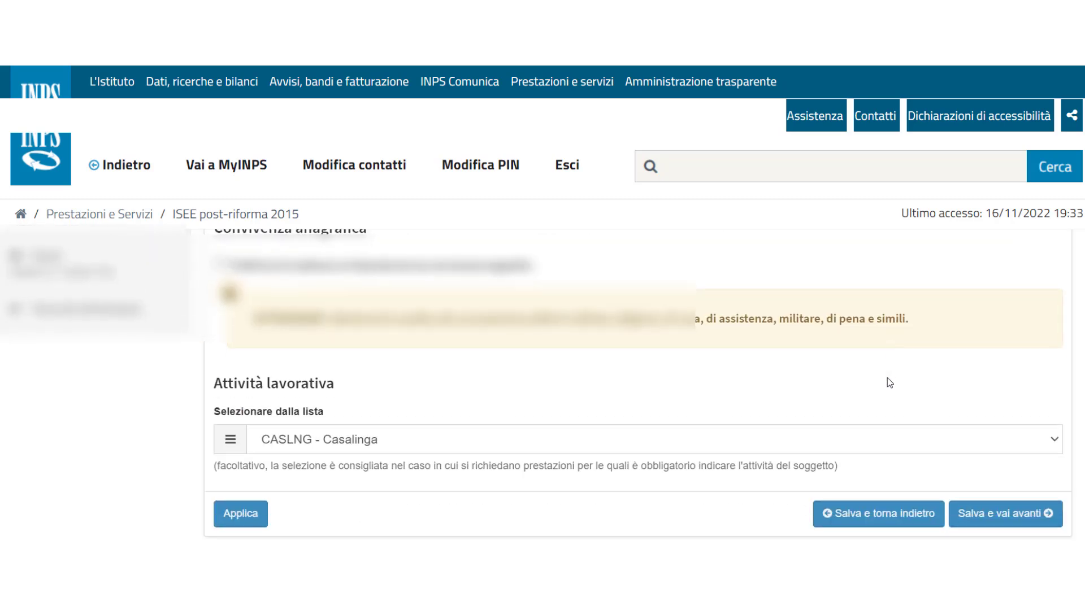
- Save the residence details and declare that at least one financial account was held
{"action": "left_click", "coordinate": [1003, 521]}
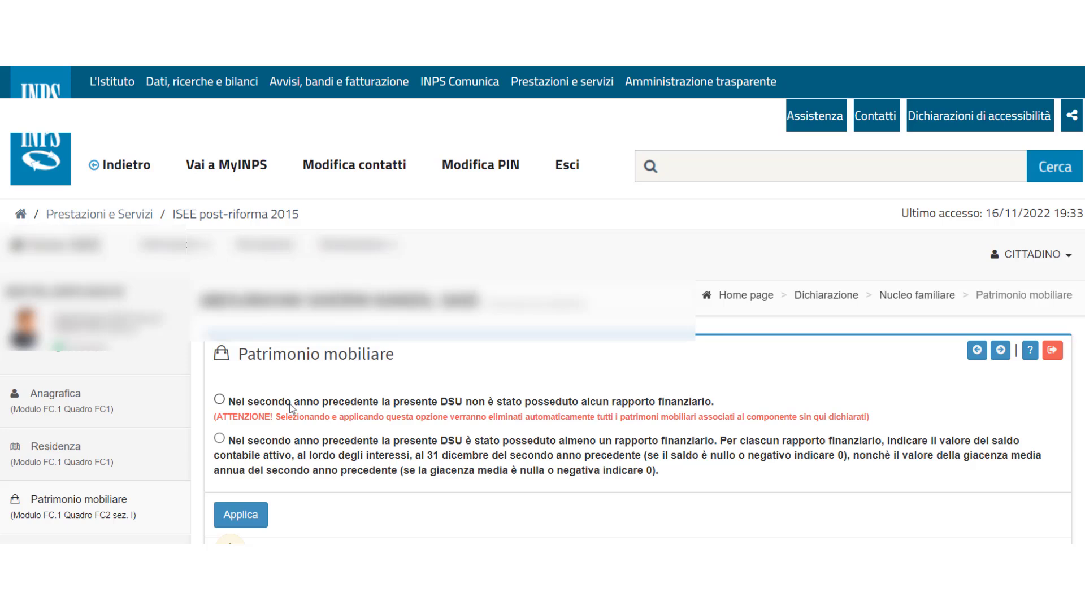
{"action": "left_click", "coordinate": [219, 439]}
{"action": "scroll", "coordinate": [432, 499], "scroll_direction": "down", "scroll_amount": 3}
{"action": "left_click", "coordinate": [249, 376]}
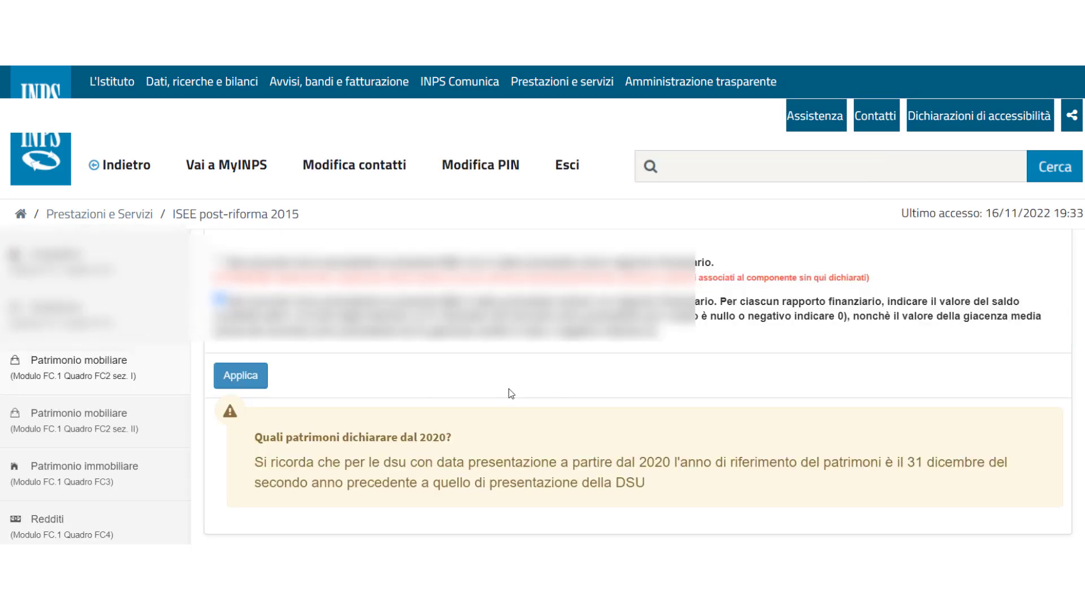
- Find the CASSA DI RISPARMIO DI ORVIETO account in Elenco dei patrimoni mobiliari and open its edit/delete options
{"action": "scroll", "coordinate": [510, 393], "scroll_direction": "down", "scroll_amount": 2}
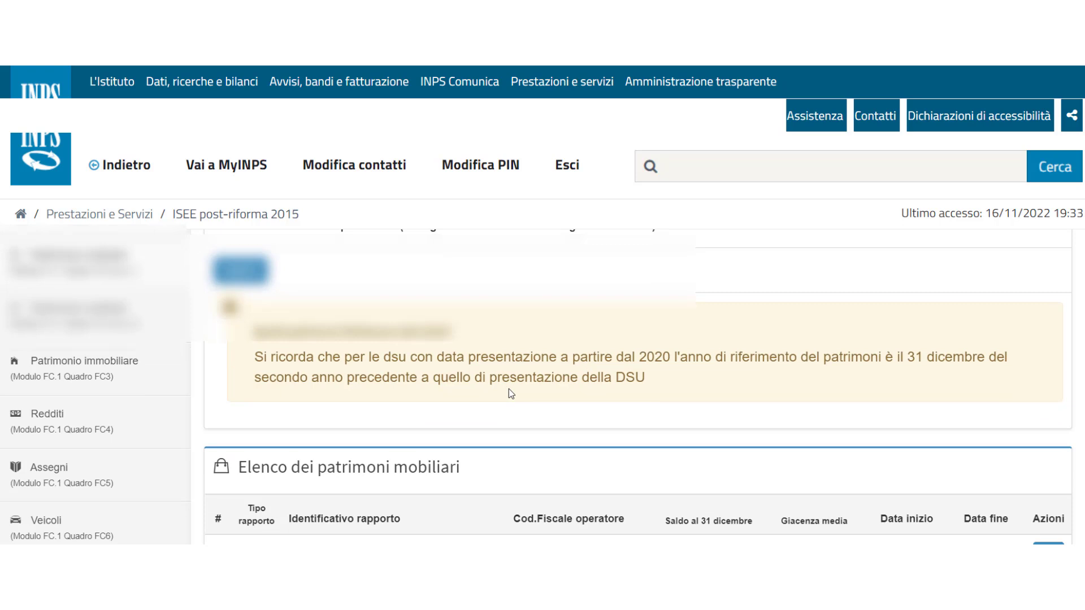
{"action": "scroll", "coordinate": [509, 390], "scroll_direction": "down", "scroll_amount": 4}
{"action": "scroll", "coordinate": [510, 393], "scroll_direction": "down", "scroll_amount": 1}
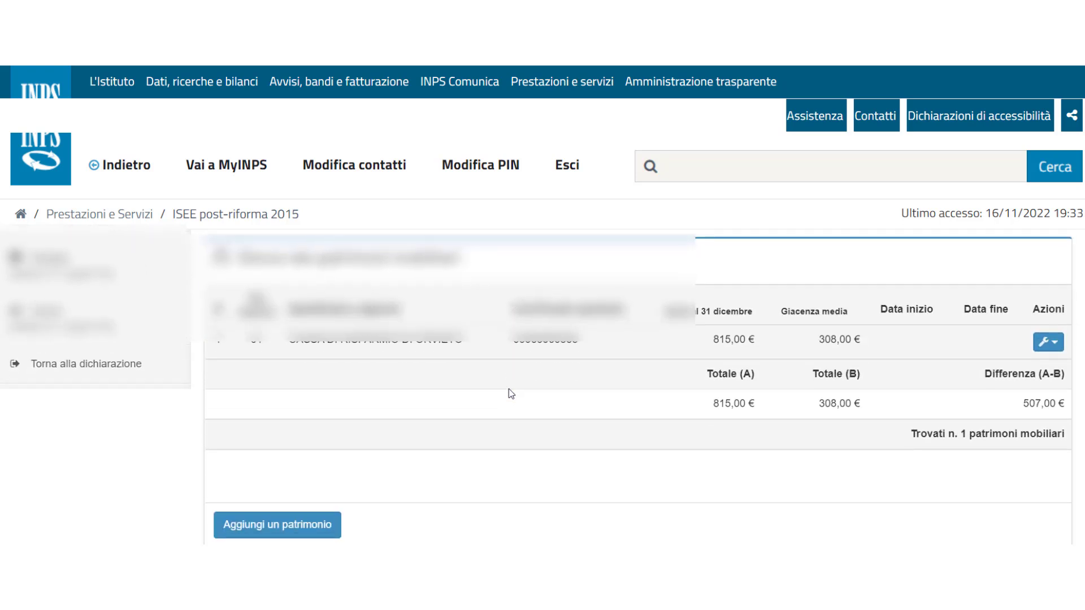
{"action": "left_click", "coordinate": [1057, 343]}
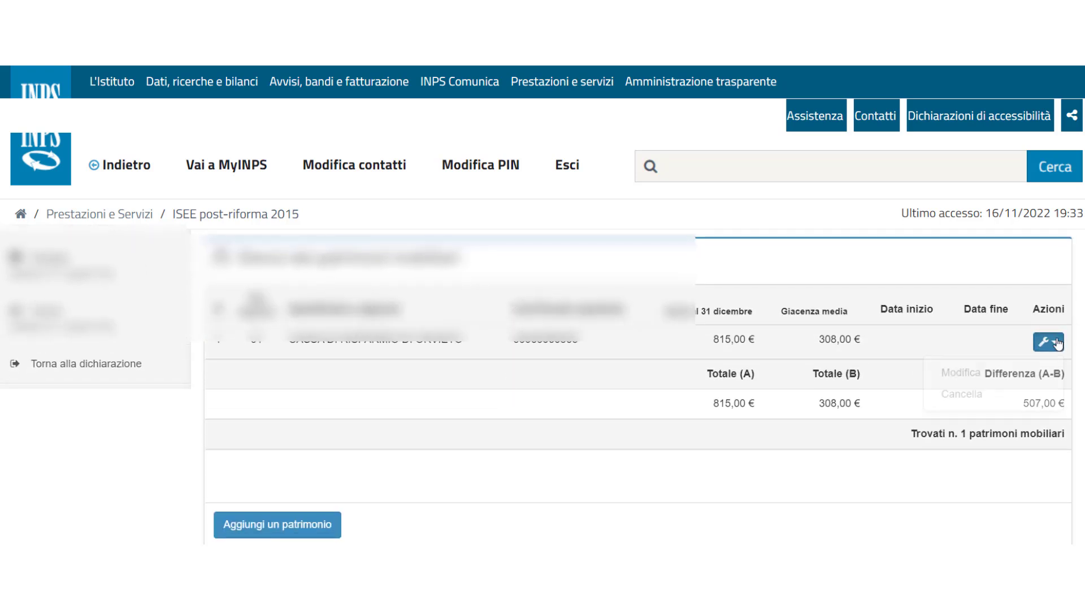
- Update the Orvieto account to a 732 balance at 31 December and 1067 average balance, and save
{"action": "left_click", "coordinate": [969, 374]}
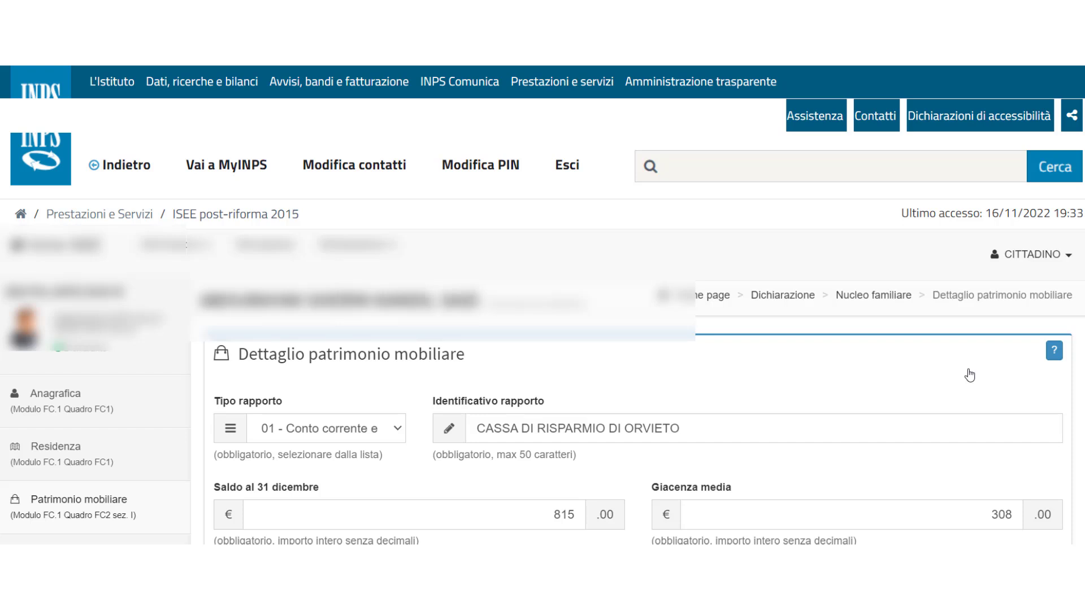
{"action": "scroll", "coordinate": [774, 379], "scroll_direction": "down", "scroll_amount": 4}
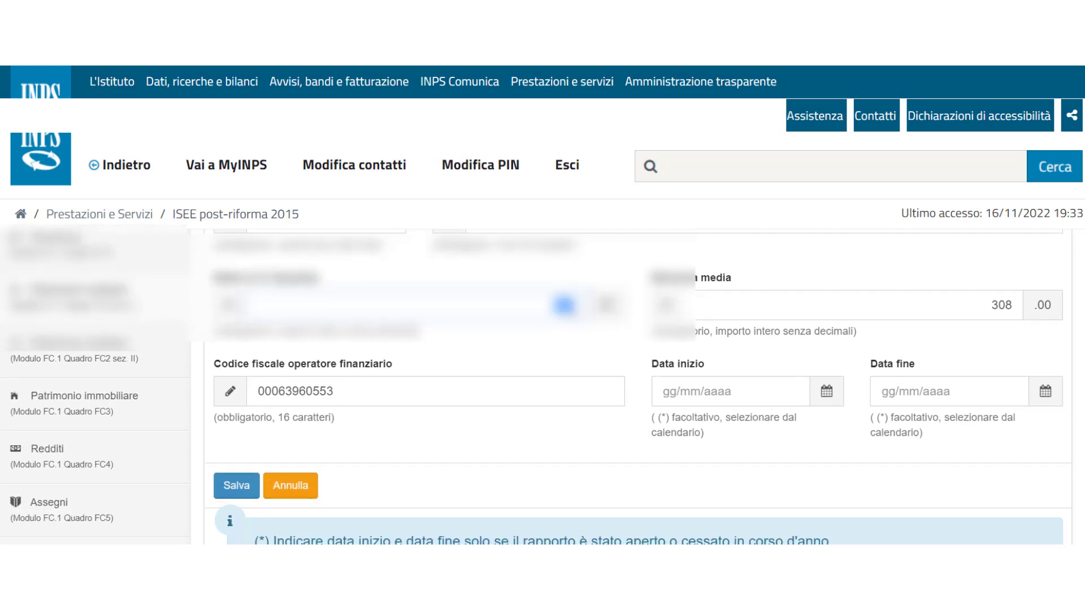
{"action": "type", "text": "732"}
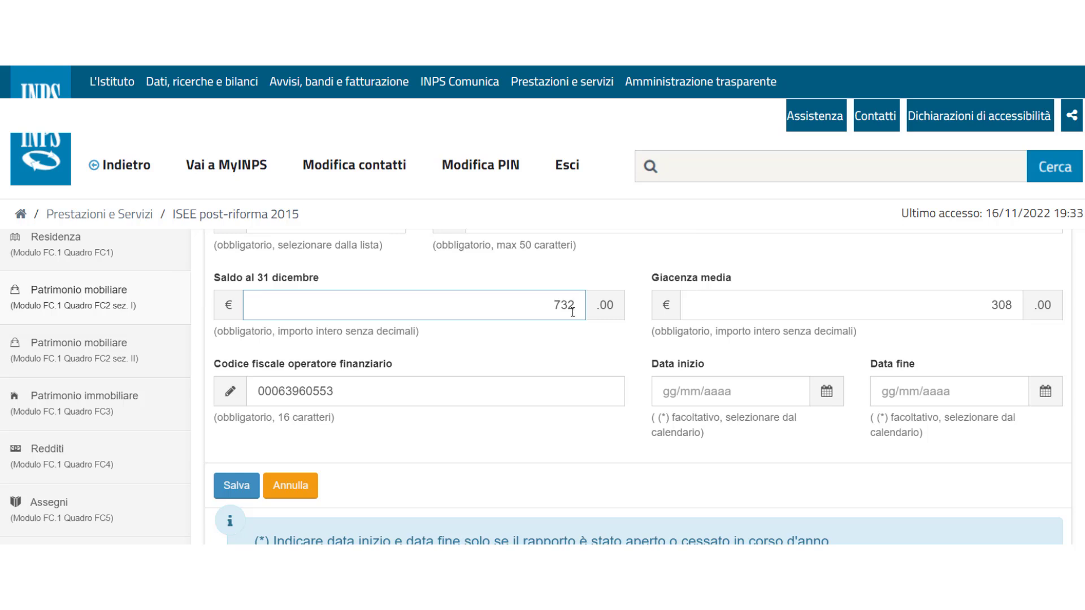
{"action": "double_click", "coordinate": [1007, 308]}
{"action": "key", "text": "BackSpace"}
{"action": "type", "text": "105"}
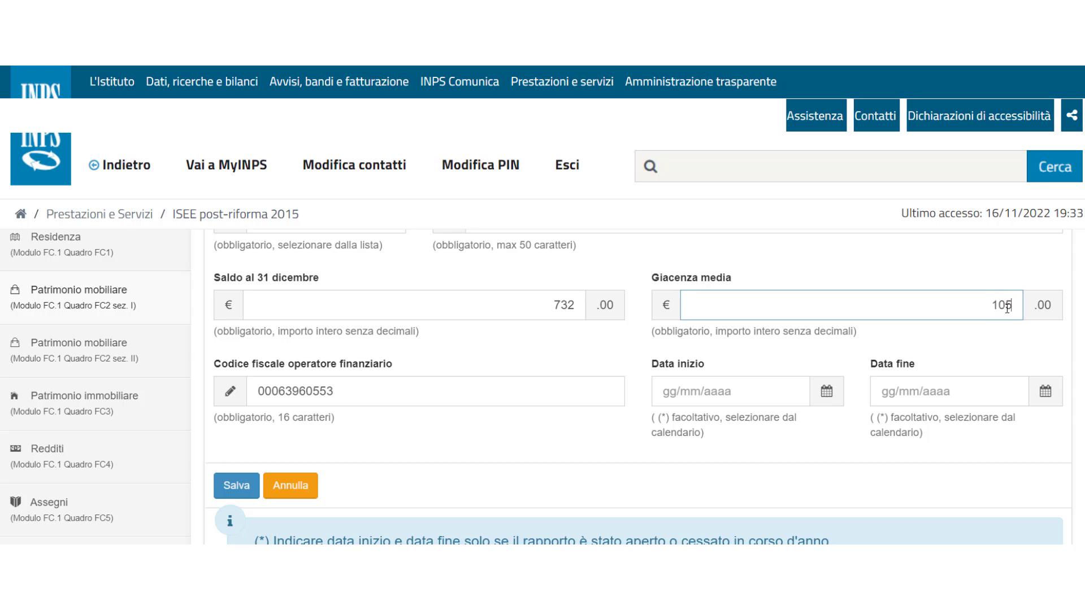
{"action": "key", "text": "BackSpace"}
{"action": "type", "text": "67"}
{"action": "left_click", "coordinate": [1033, 346]}
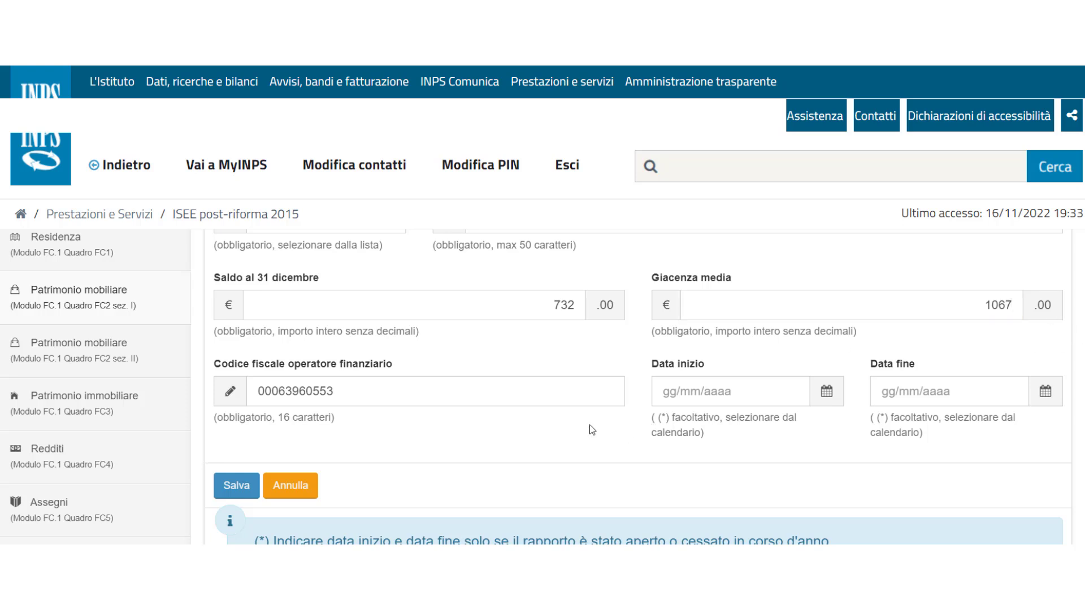
{"action": "left_click", "coordinate": [236, 488]}
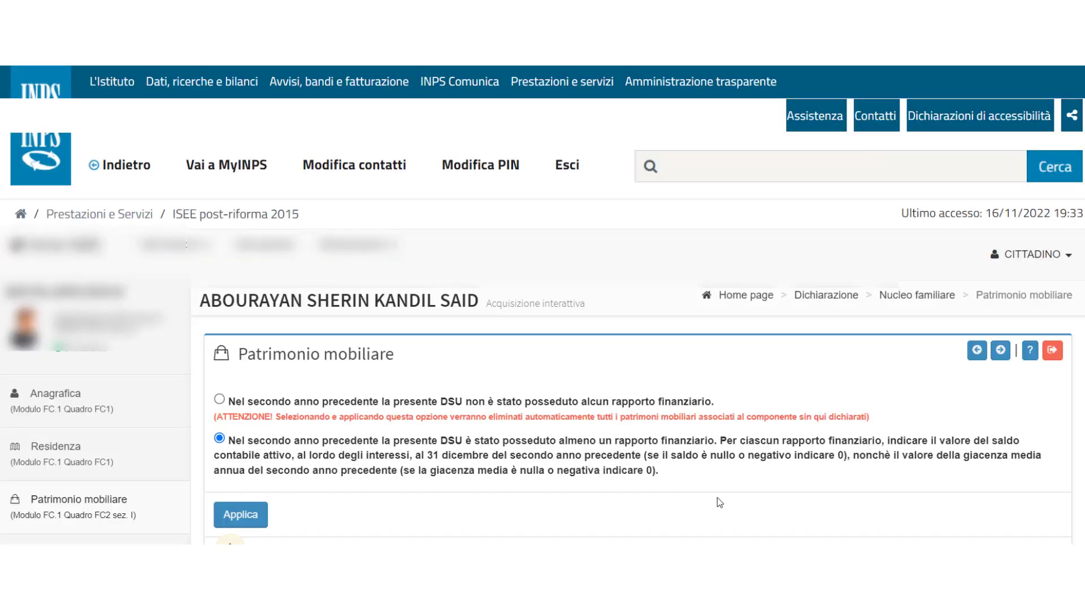
- Go back to the declaration home and start Compila dati for the Ordinario base model
{"action": "scroll", "coordinate": [783, 484], "scroll_direction": "down", "scroll_amount": 7}
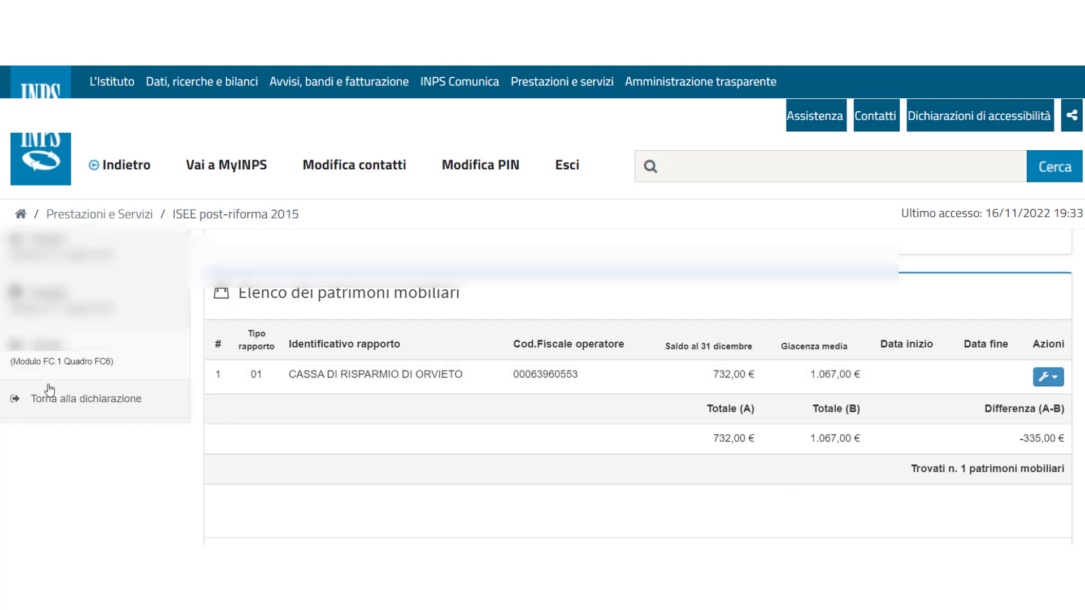
{"action": "left_click", "coordinate": [84, 400]}
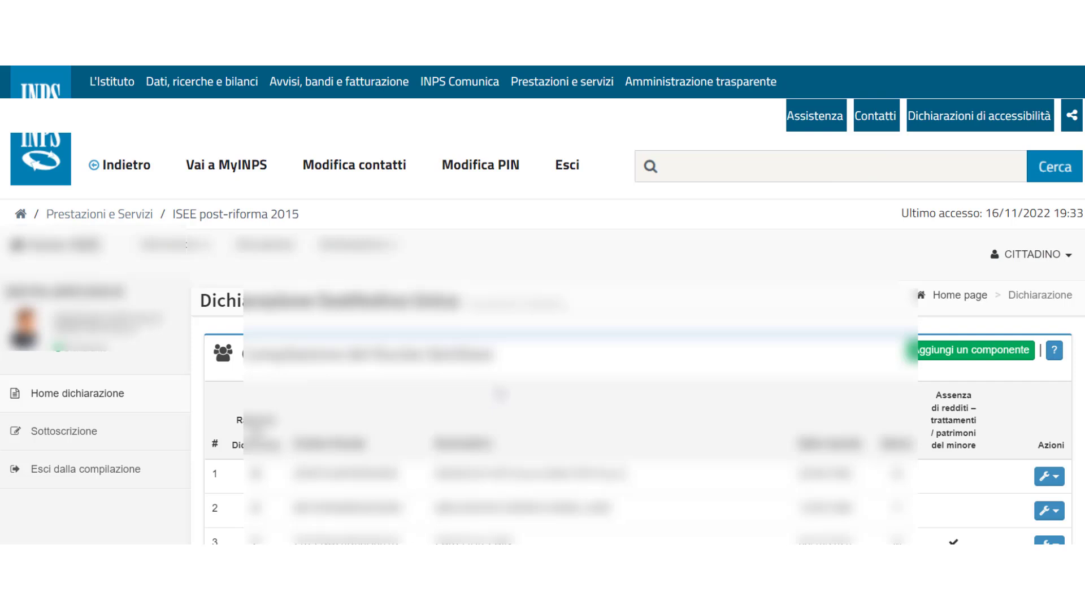
{"action": "scroll", "coordinate": [500, 394], "scroll_direction": "down", "scroll_amount": 1}
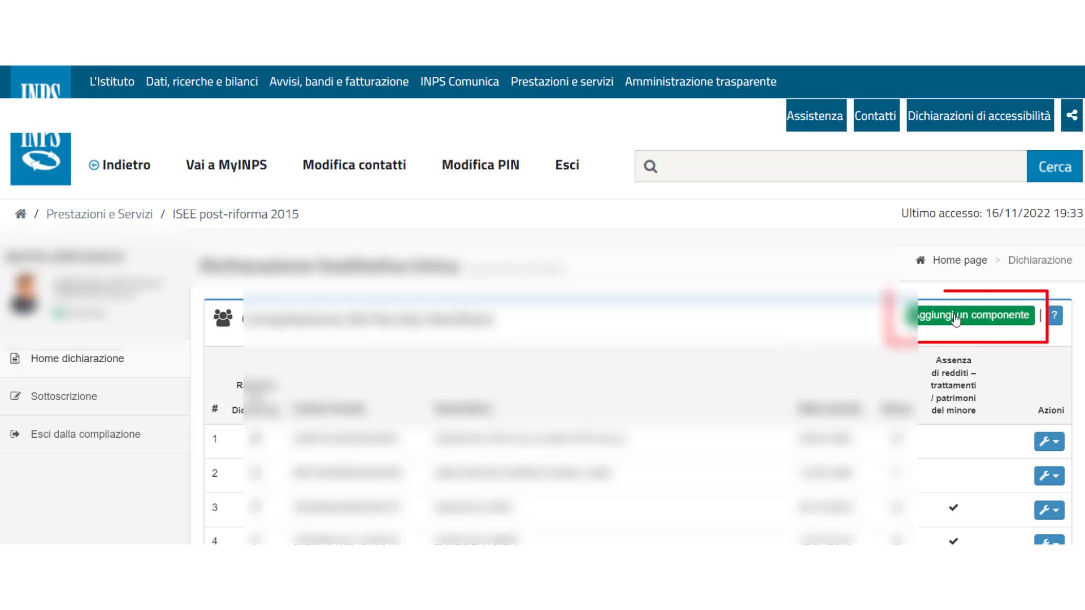
{"action": "scroll", "coordinate": [542, 385], "scroll_direction": "down", "scroll_amount": 5}
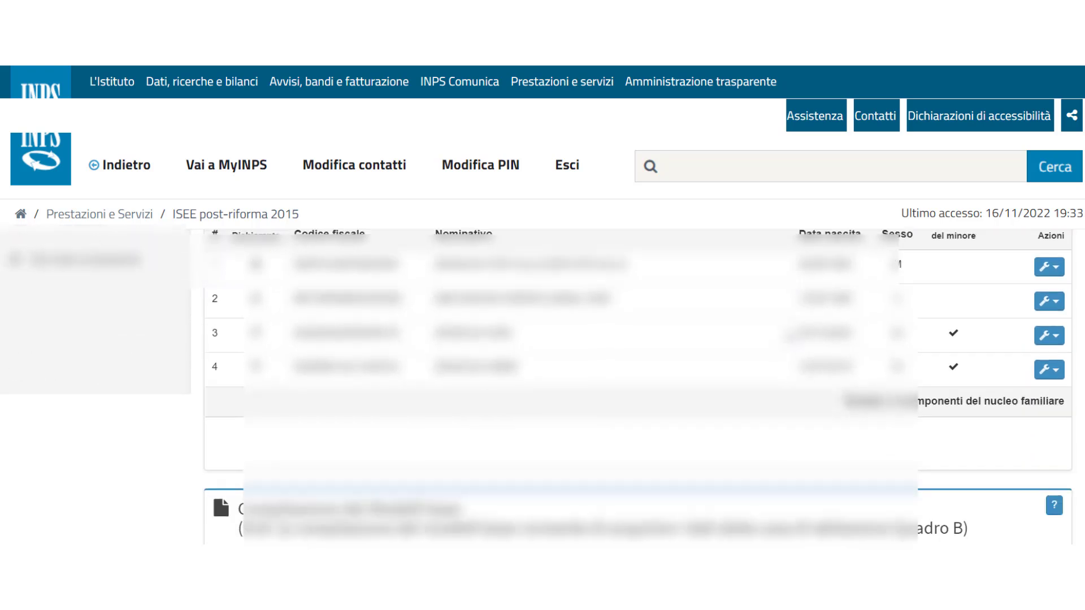
{"action": "scroll", "coordinate": [790, 338], "scroll_direction": "down", "scroll_amount": 2}
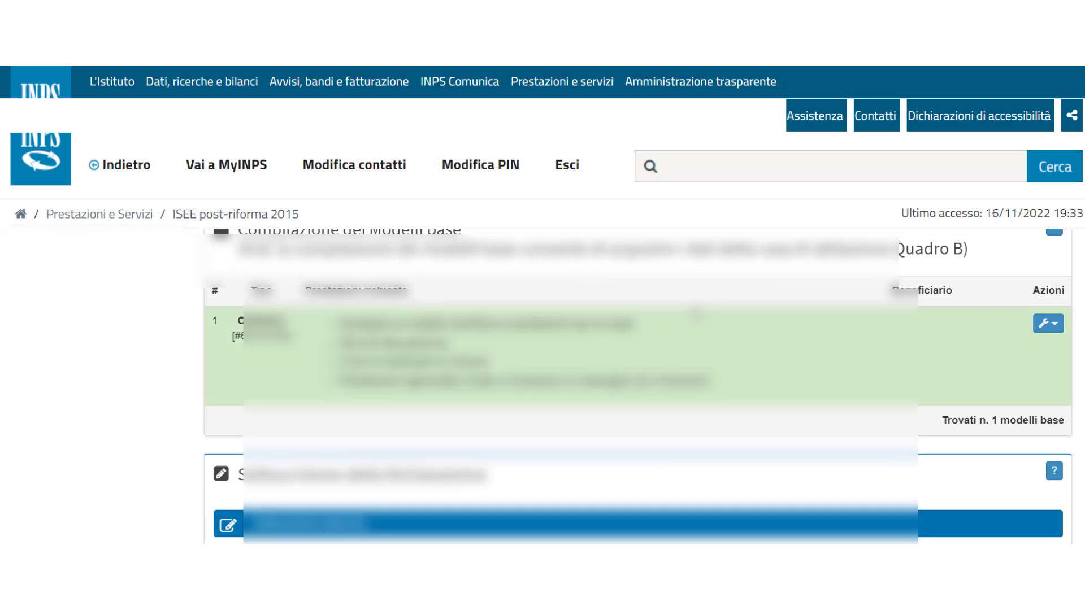
{"action": "scroll", "coordinate": [567, 342], "scroll_direction": "up", "scroll_amount": 2}
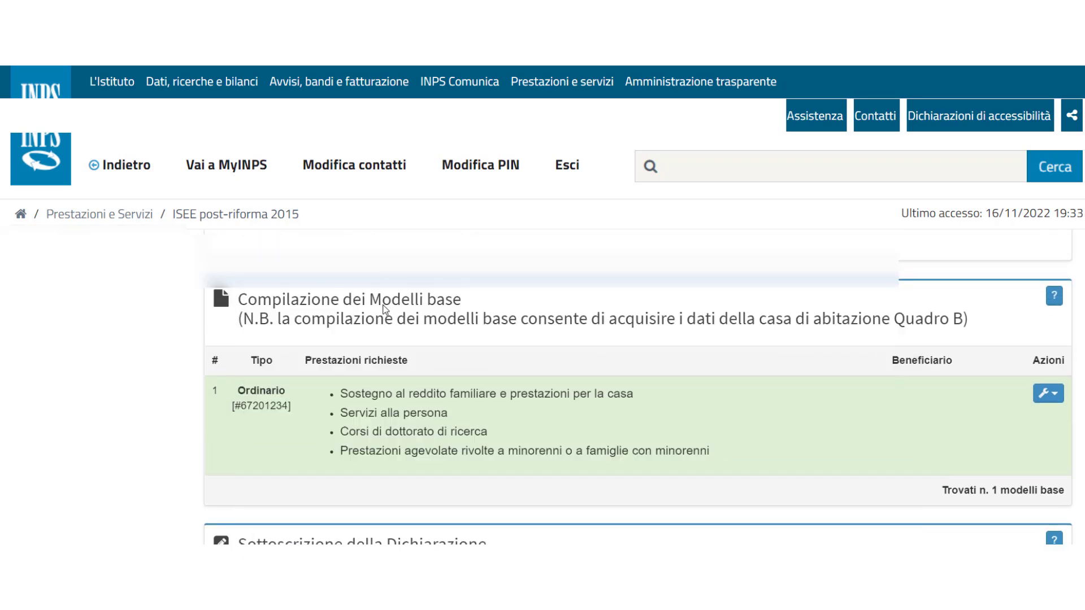
{"action": "triple_click", "coordinate": [384, 308]}
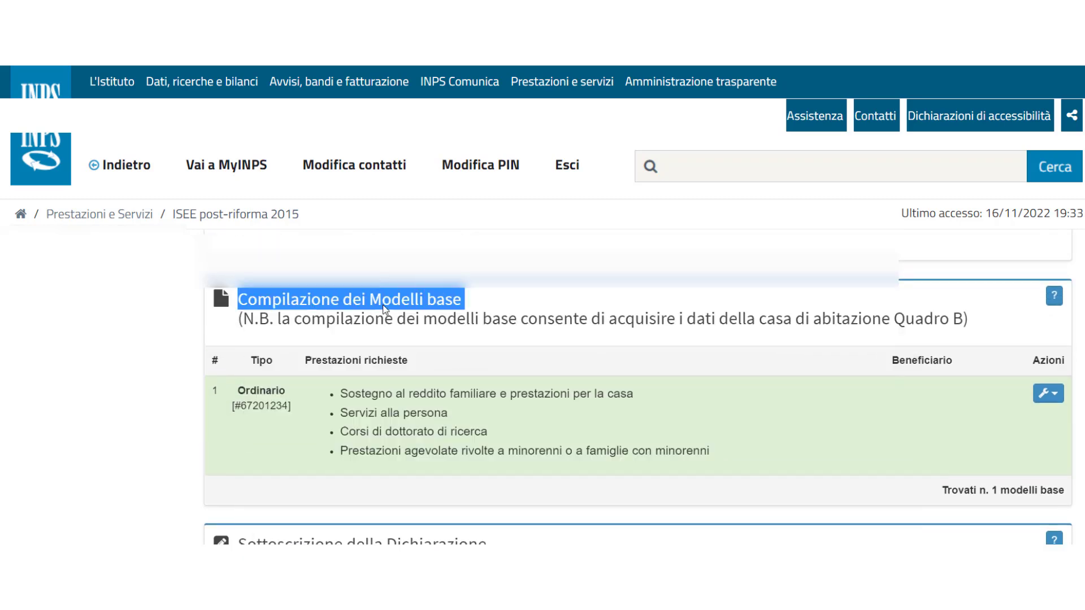
{"action": "triple_click", "coordinate": [471, 330]}
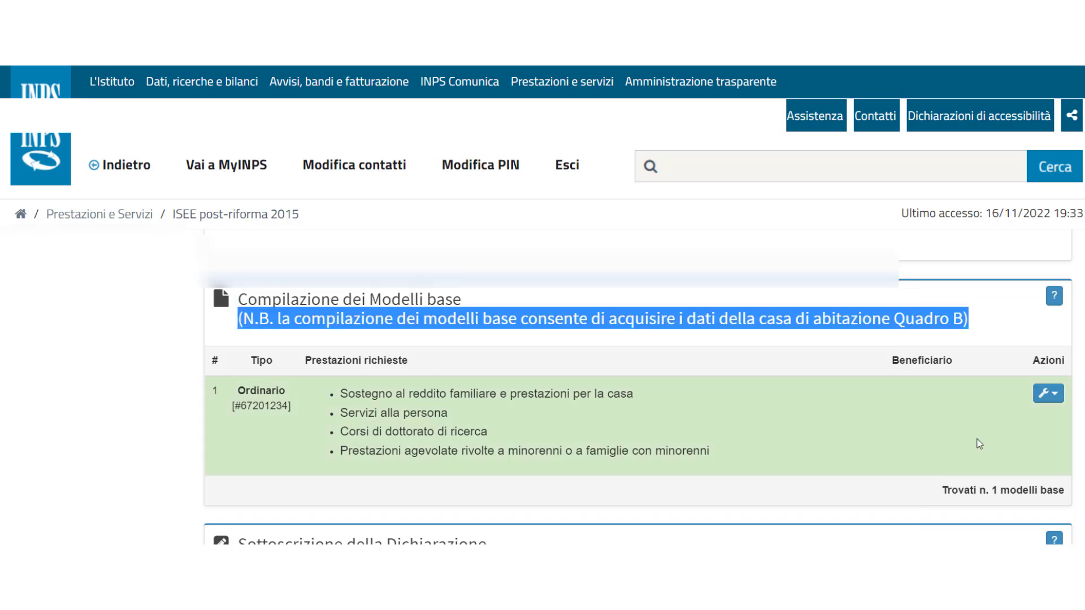
{"action": "left_click", "coordinate": [1053, 394]}
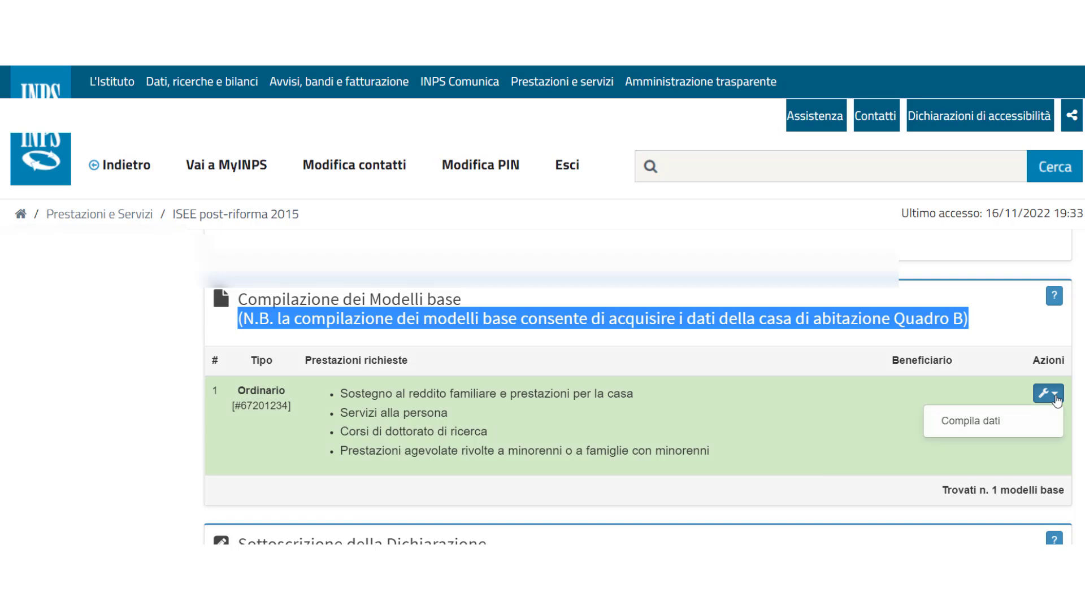
{"action": "left_click", "coordinate": [966, 426]}
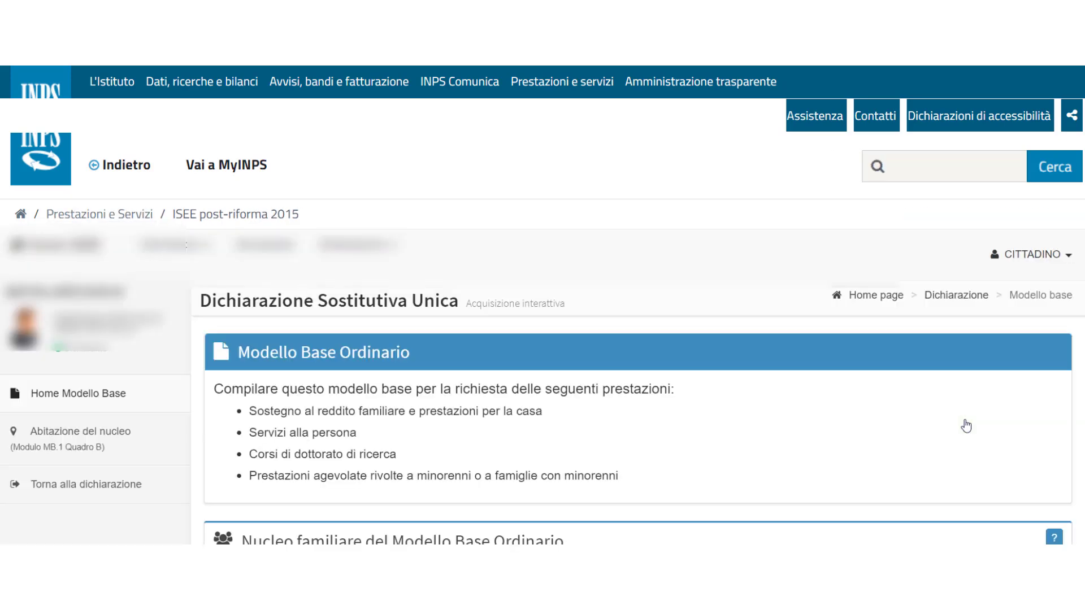
- Review the Altre informazioni del nucleo familiare panel and its Nucleo familiare con figli minori part
{"action": "scroll", "coordinate": [770, 404], "scroll_direction": "down", "scroll_amount": 5}
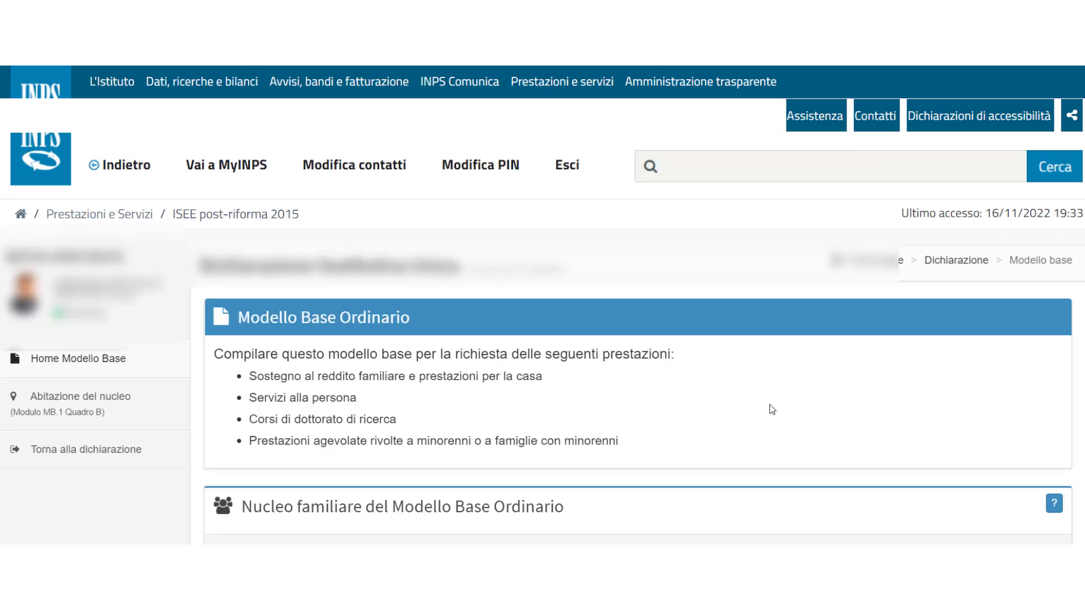
{"action": "scroll", "coordinate": [771, 406], "scroll_direction": "down", "scroll_amount": 5}
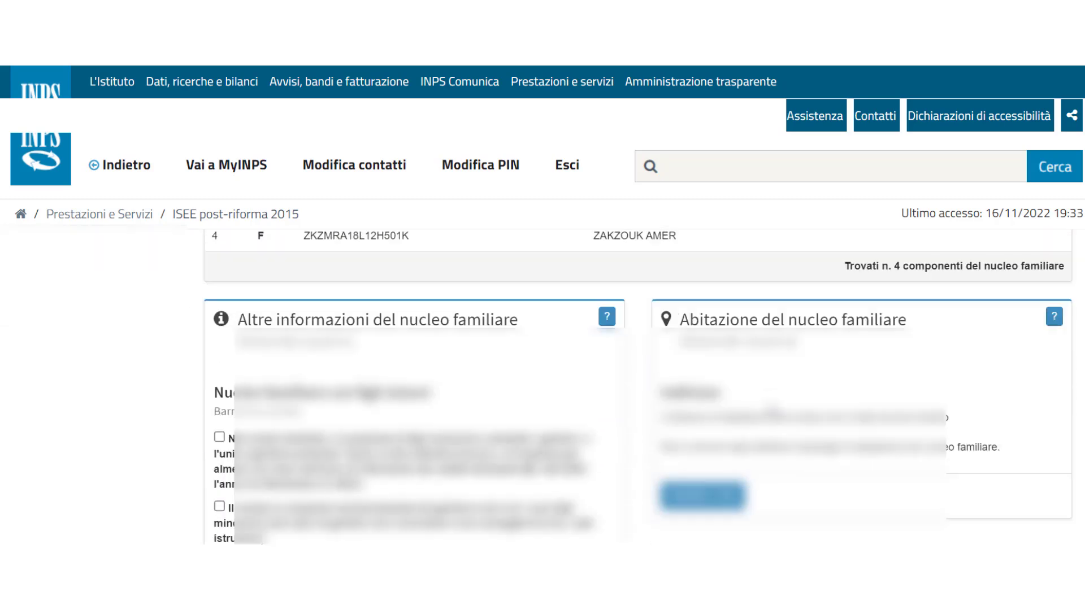
{"action": "scroll", "coordinate": [771, 408], "scroll_direction": "down", "scroll_amount": 1}
{"action": "scroll", "coordinate": [771, 408], "scroll_direction": "up", "scroll_amount": 1}
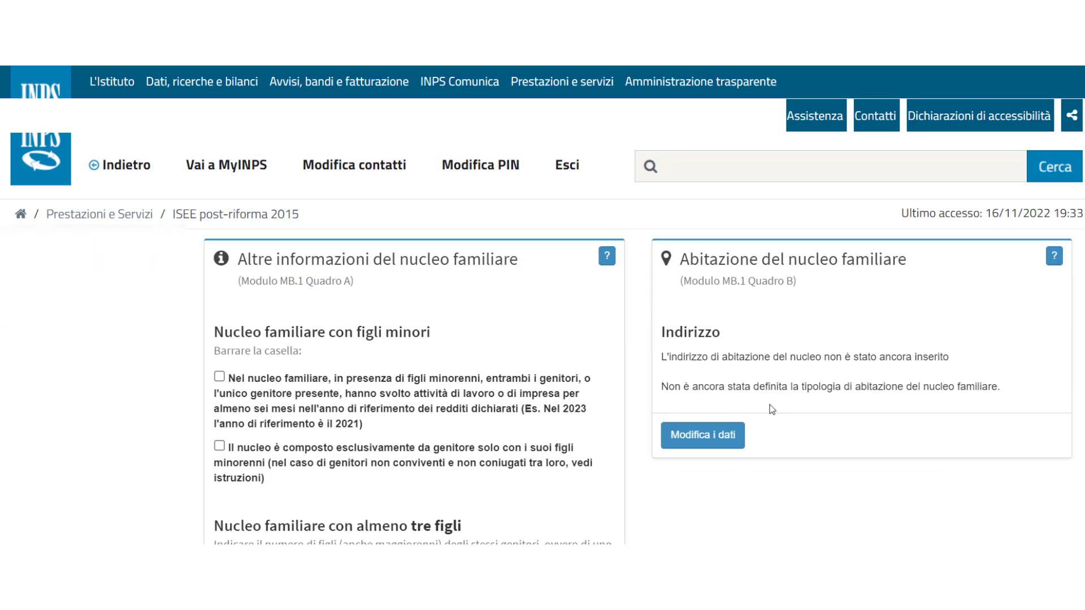
{"action": "triple_click", "coordinate": [431, 265]}
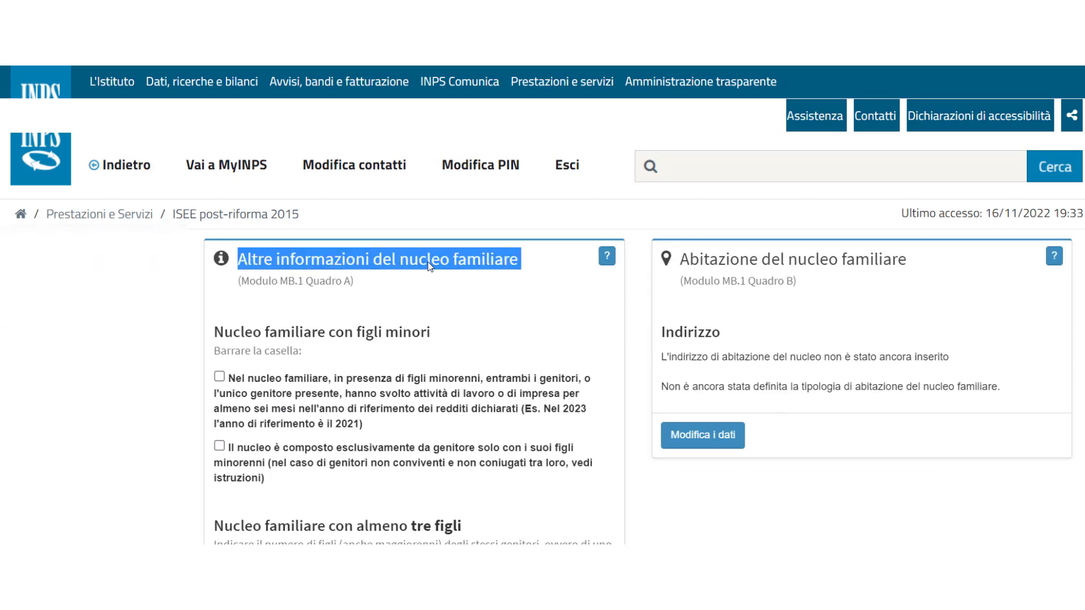
{"action": "triple_click", "coordinate": [370, 333]}
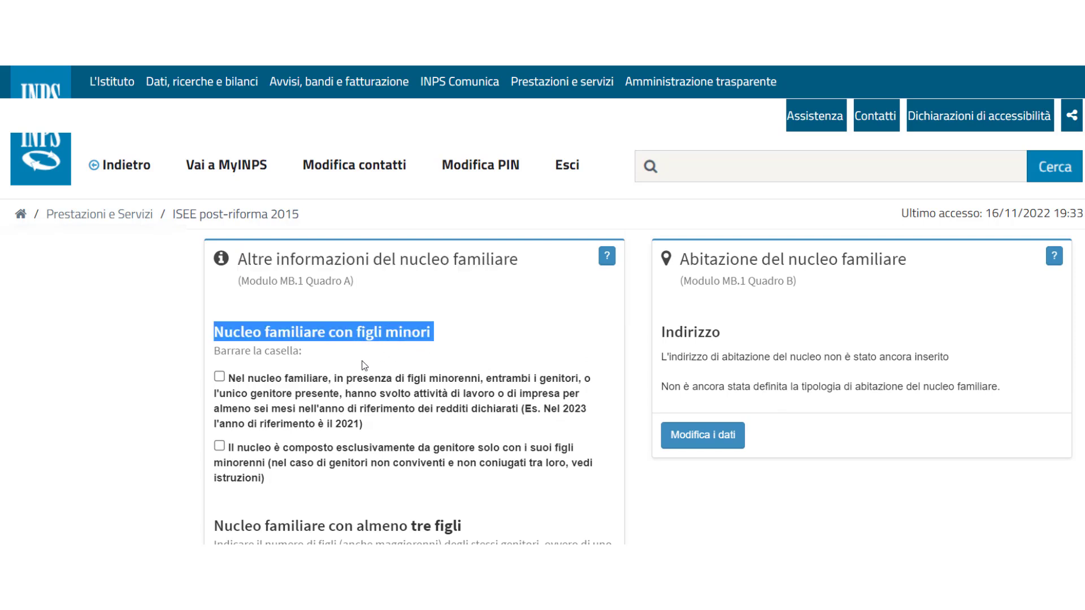
- Tick that both parents worked at least six months in the reference year
{"action": "scroll", "coordinate": [361, 364], "scroll_direction": "down", "scroll_amount": 1}
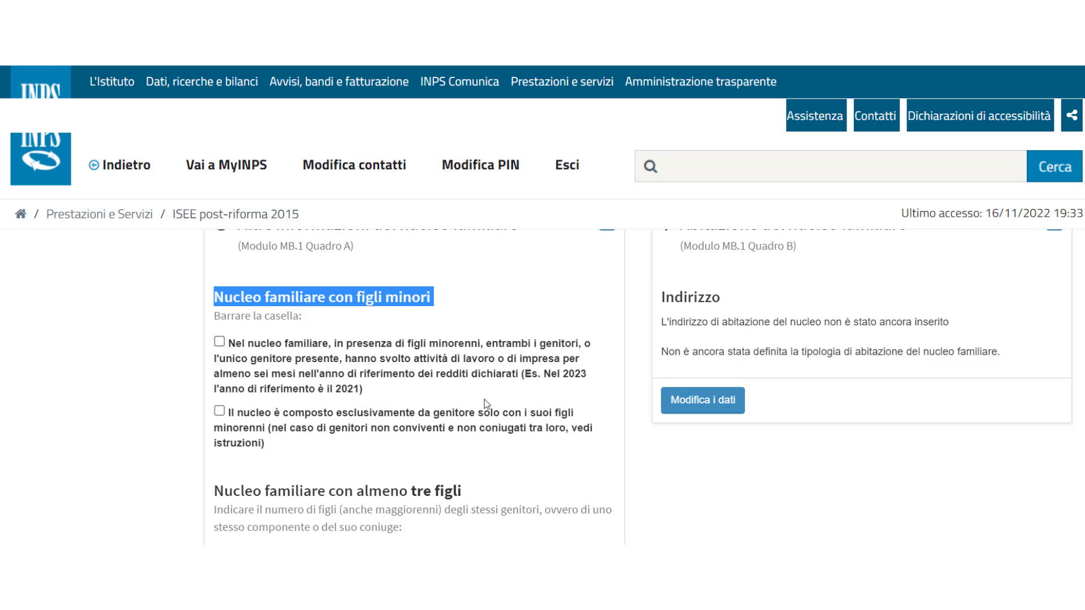
{"action": "scroll", "coordinate": [486, 404], "scroll_direction": "down", "scroll_amount": 1}
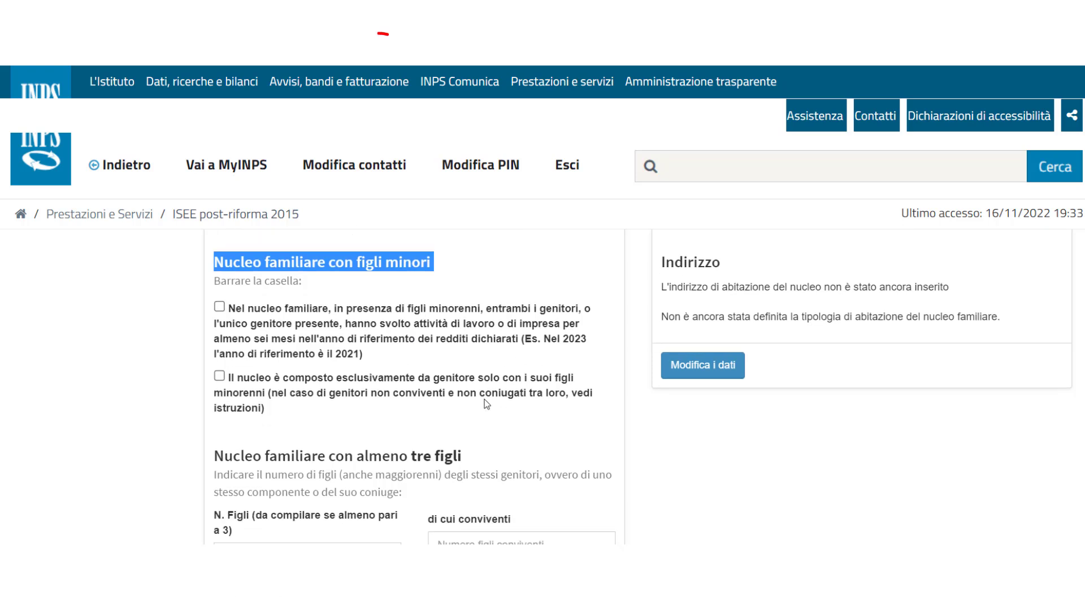
{"action": "left_click", "coordinate": [219, 307]}
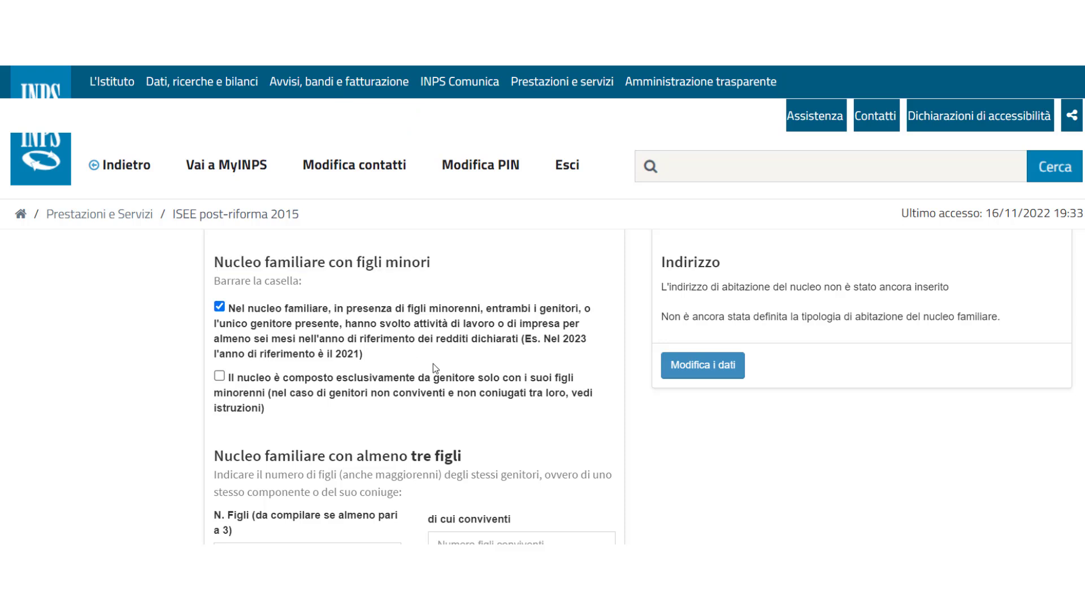
{"action": "scroll", "coordinate": [434, 369], "scroll_direction": "down", "scroll_amount": 1}
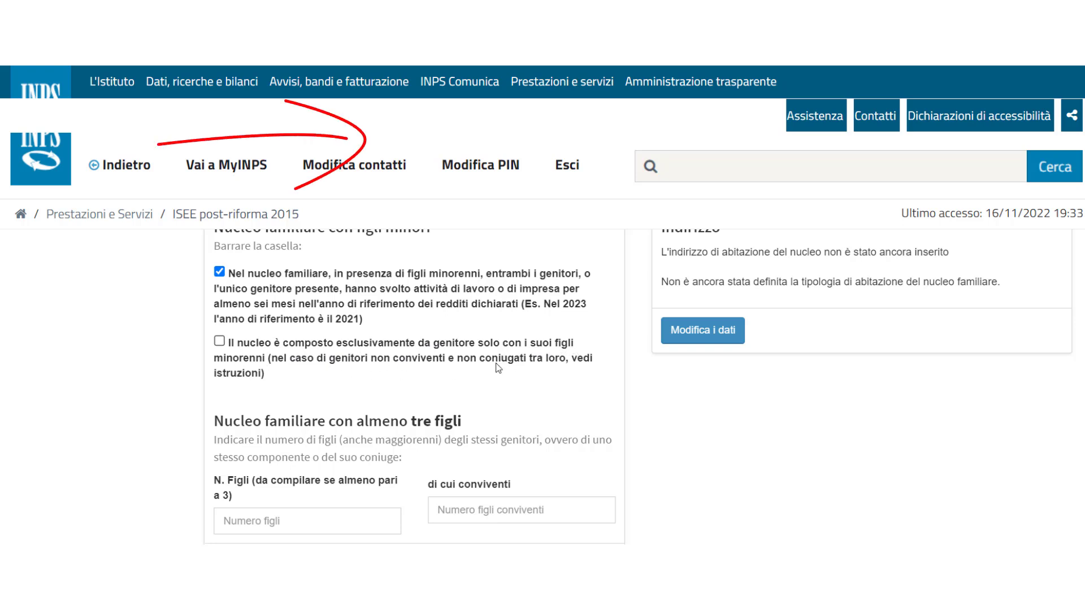
{"action": "scroll", "coordinate": [374, 384], "scroll_direction": "down", "scroll_amount": 1}
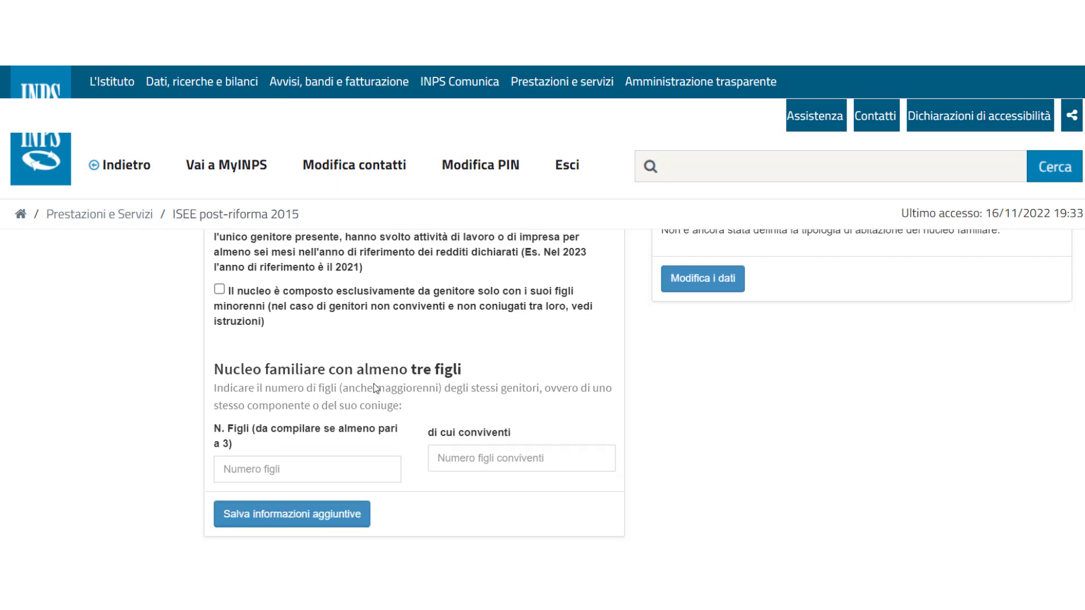
{"action": "triple_click", "coordinate": [258, 368]}
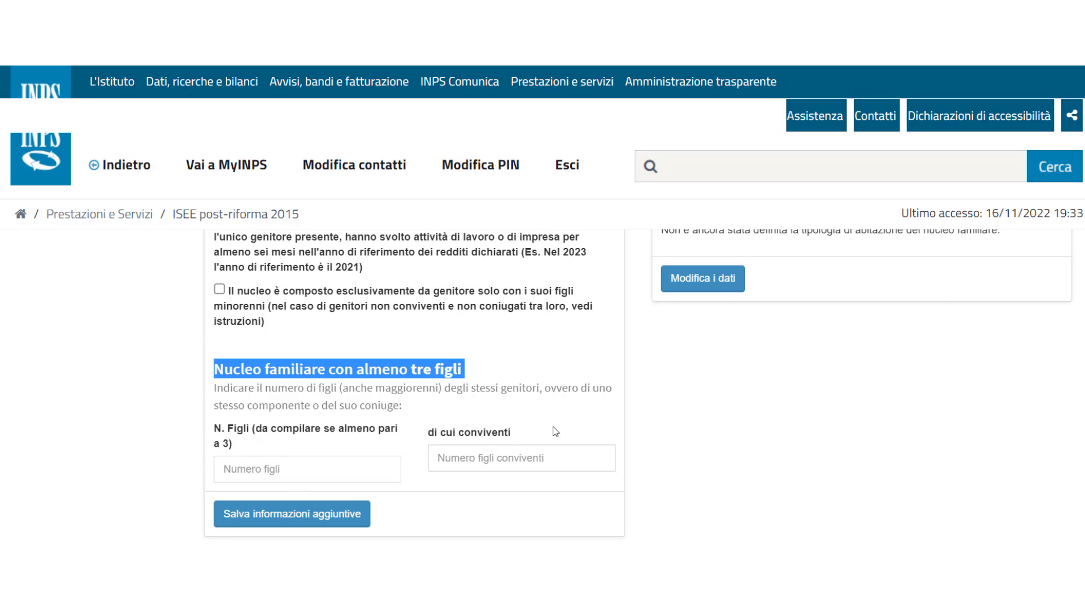
{"action": "left_click", "coordinate": [637, 406]}
{"action": "scroll", "coordinate": [637, 406], "scroll_direction": "up", "scroll_amount": 3}
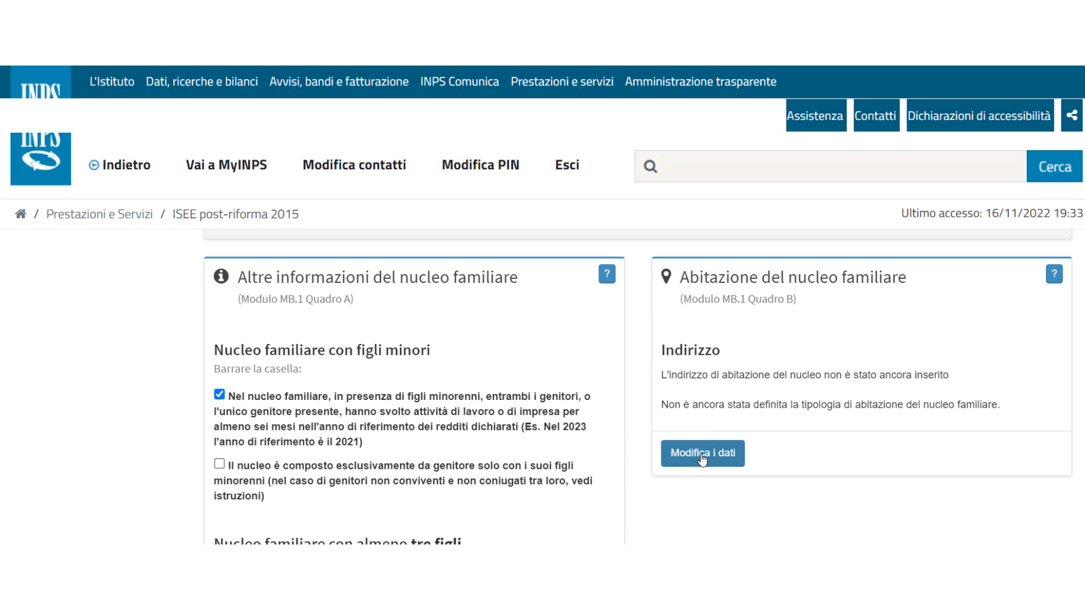
- Open the Abitazione del nucleo familiare form for editing at its Dati principali section
{"action": "left_click", "coordinate": [702, 459]}
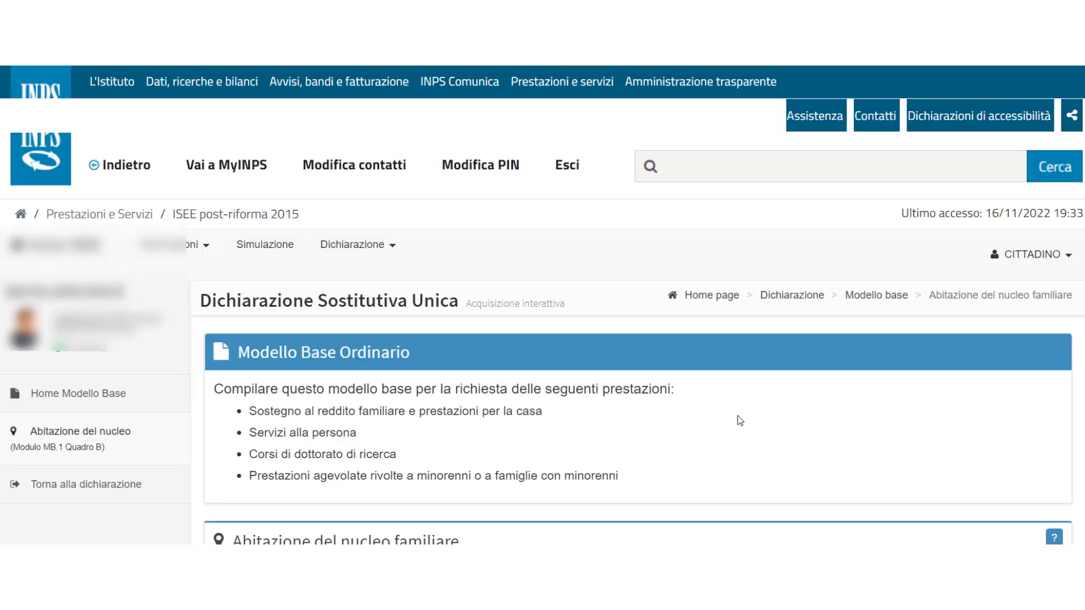
{"action": "scroll", "coordinate": [738, 415], "scroll_direction": "down", "scroll_amount": 5}
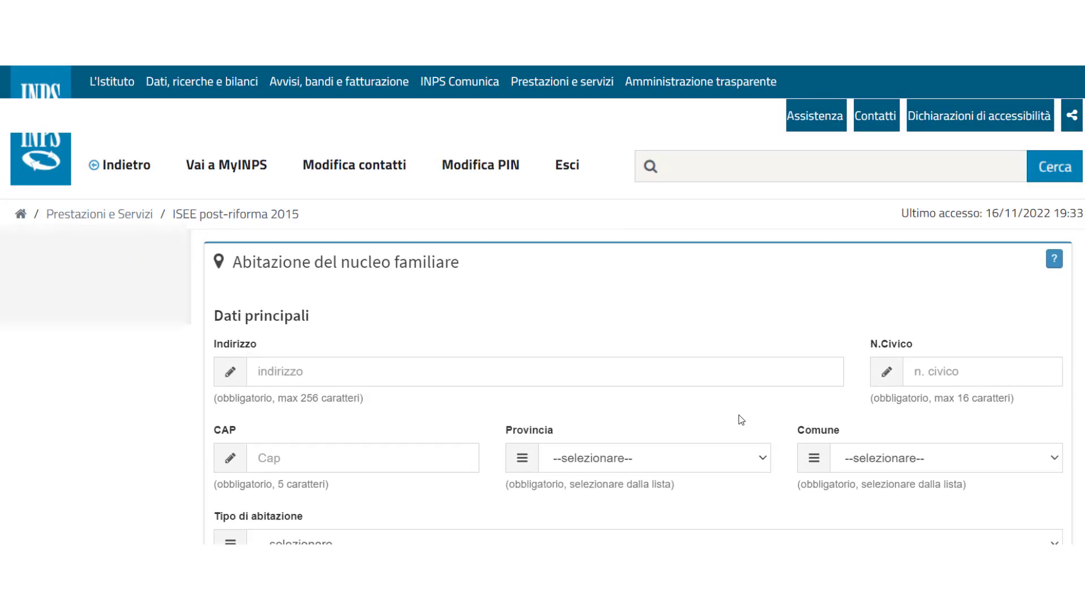
{"action": "scroll", "coordinate": [738, 415], "scroll_direction": "up", "scroll_amount": 4}
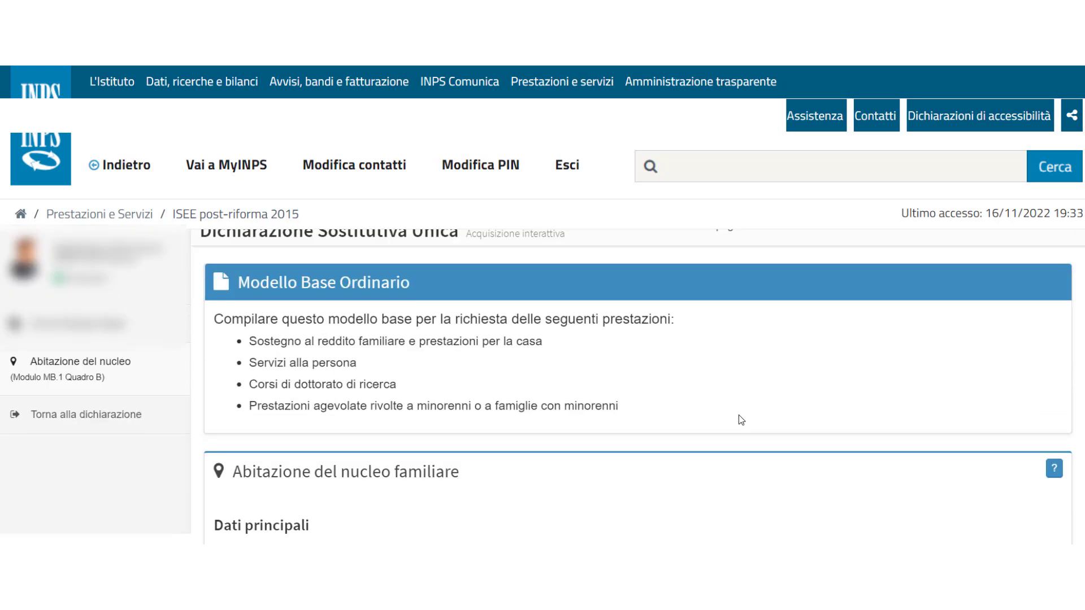
{"action": "scroll", "coordinate": [738, 415], "scroll_direction": "down", "scroll_amount": 3}
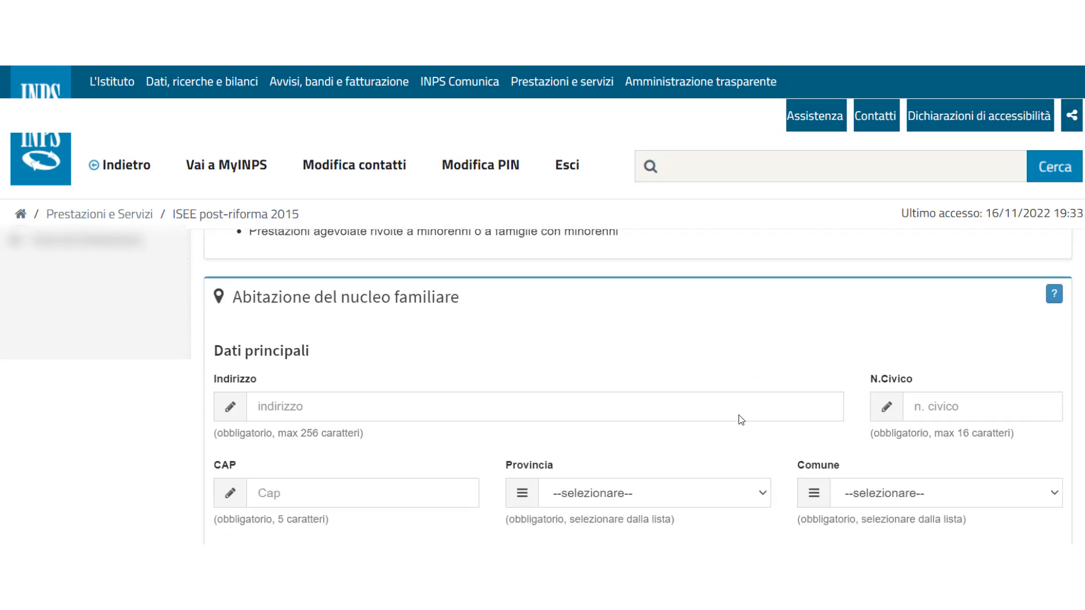
{"action": "triple_click", "coordinate": [377, 298]}
{"action": "scroll", "coordinate": [408, 357], "scroll_direction": "down", "scroll_amount": 1}
{"action": "scroll", "coordinate": [410, 356], "scroll_direction": "down", "scroll_amount": 2}
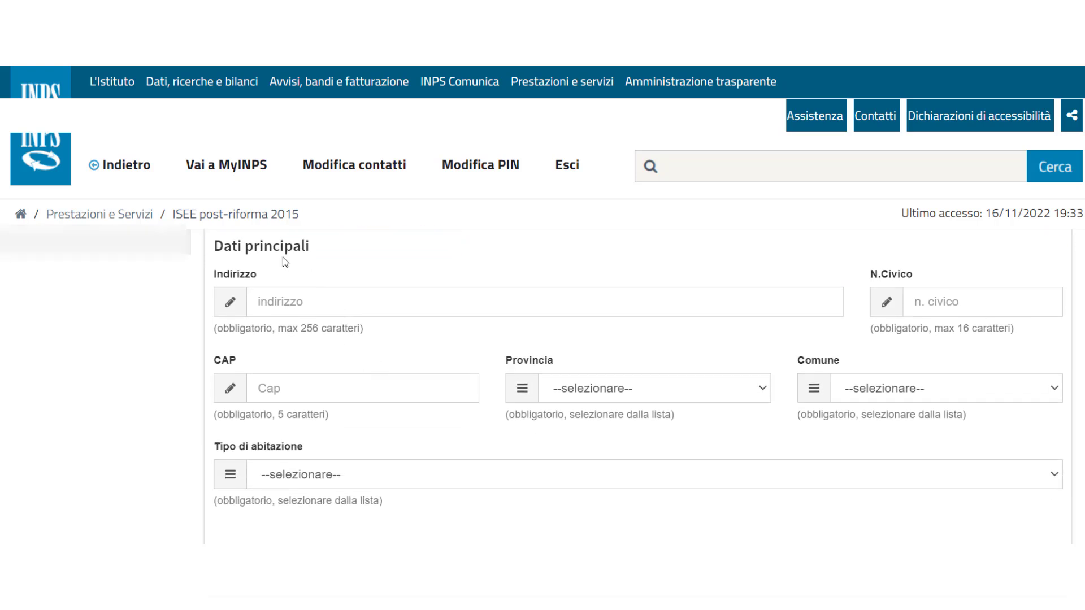
{"action": "triple_click", "coordinate": [283, 247]}
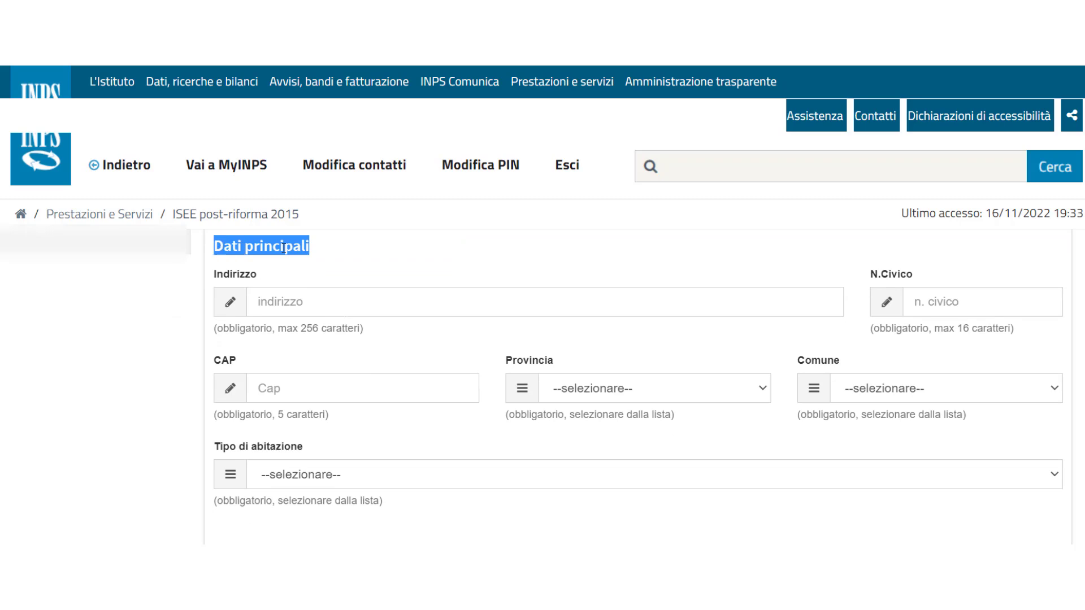
- Enter the street address, SNC house number and CAP 01033
{"action": "left_click", "coordinate": [297, 309]}
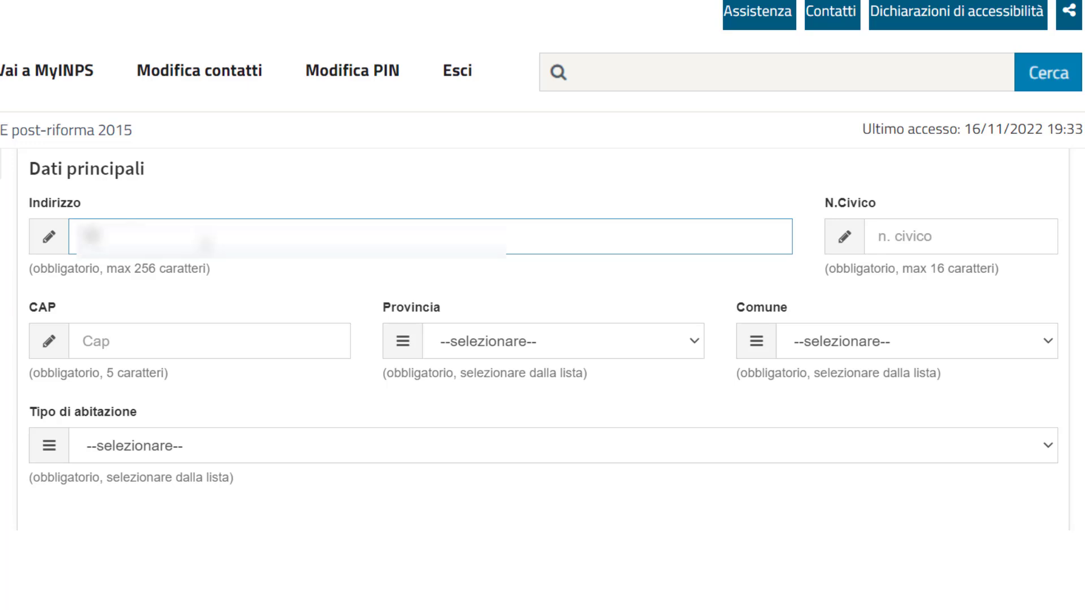
{"action": "type", "text": "Roma"}
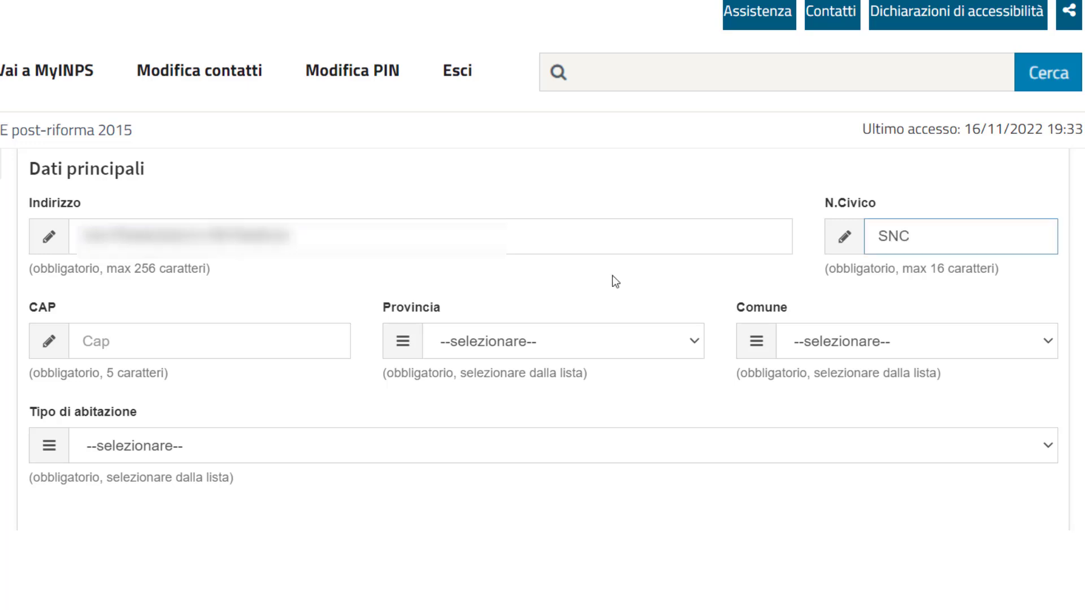
{"action": "left_click", "coordinate": [611, 279]}
{"action": "scroll", "coordinate": [611, 279], "scroll_direction": "down", "scroll_amount": 2}
{"action": "scroll", "coordinate": [615, 281], "scroll_direction": "up", "scroll_amount": 1}
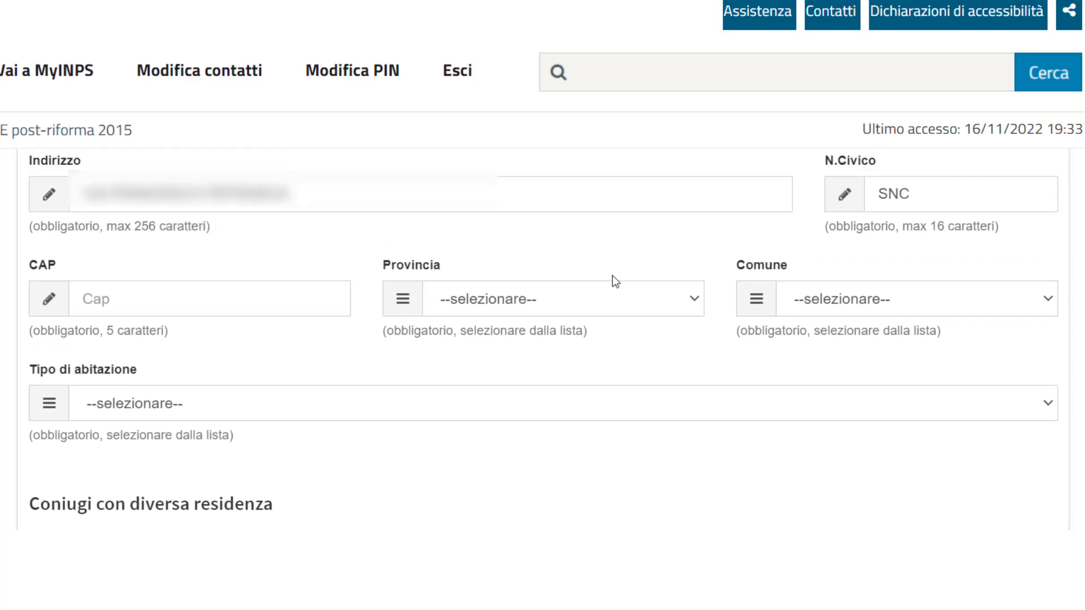
{"action": "left_click", "coordinate": [202, 299]}
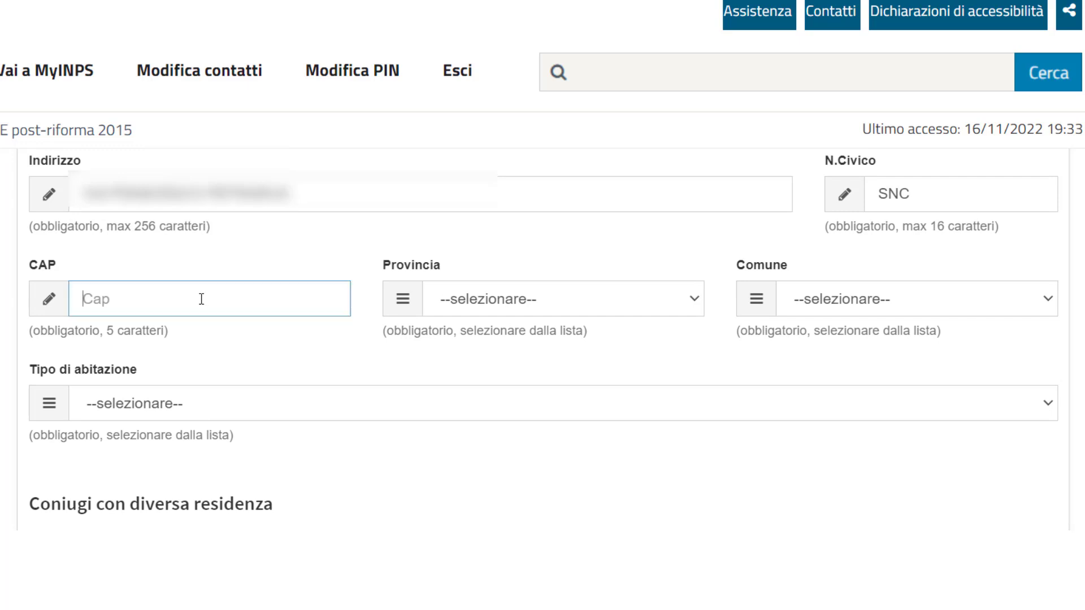
{"action": "type", "text": "01033"}
- Set the province to VT - VITERBO
{"action": "left_click", "coordinate": [506, 301]}
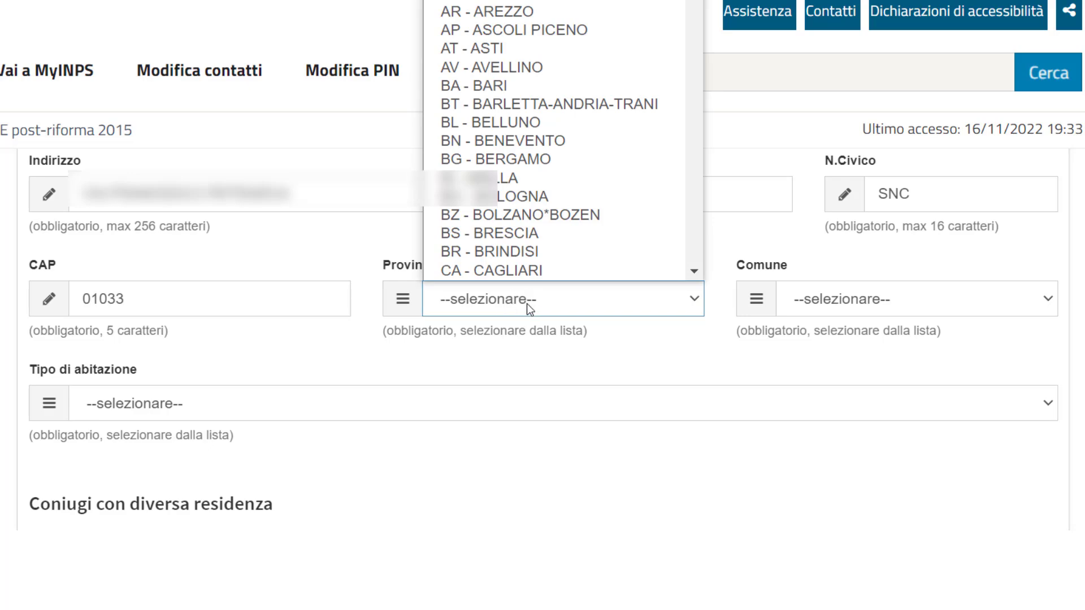
{"action": "scroll", "coordinate": [534, 193], "scroll_direction": "down", "scroll_amount": 1}
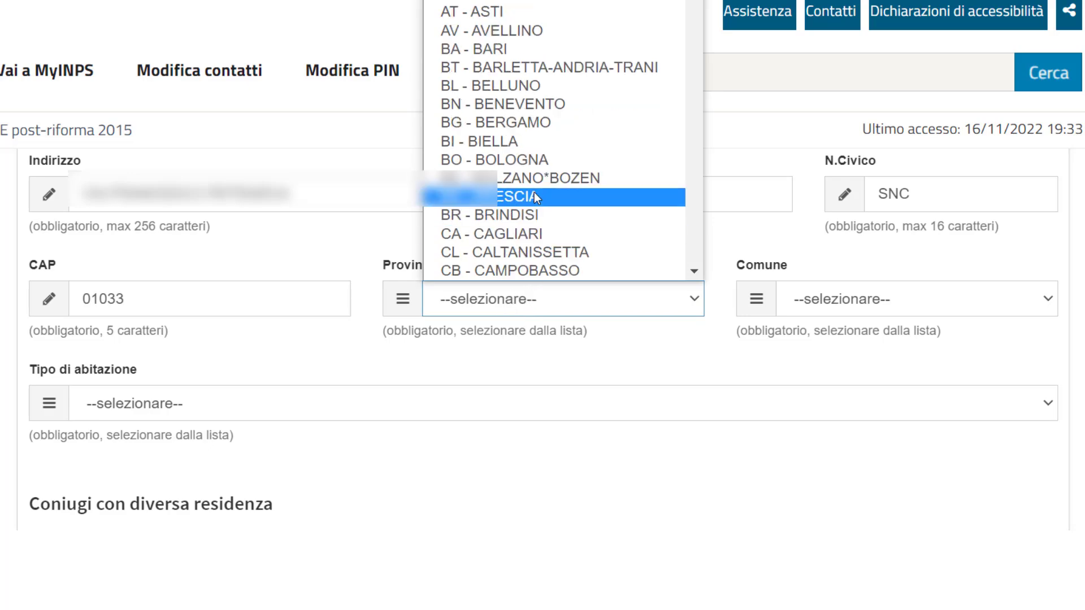
{"action": "left_click", "coordinate": [524, 348]}
{"action": "left_click", "coordinate": [546, 298]}
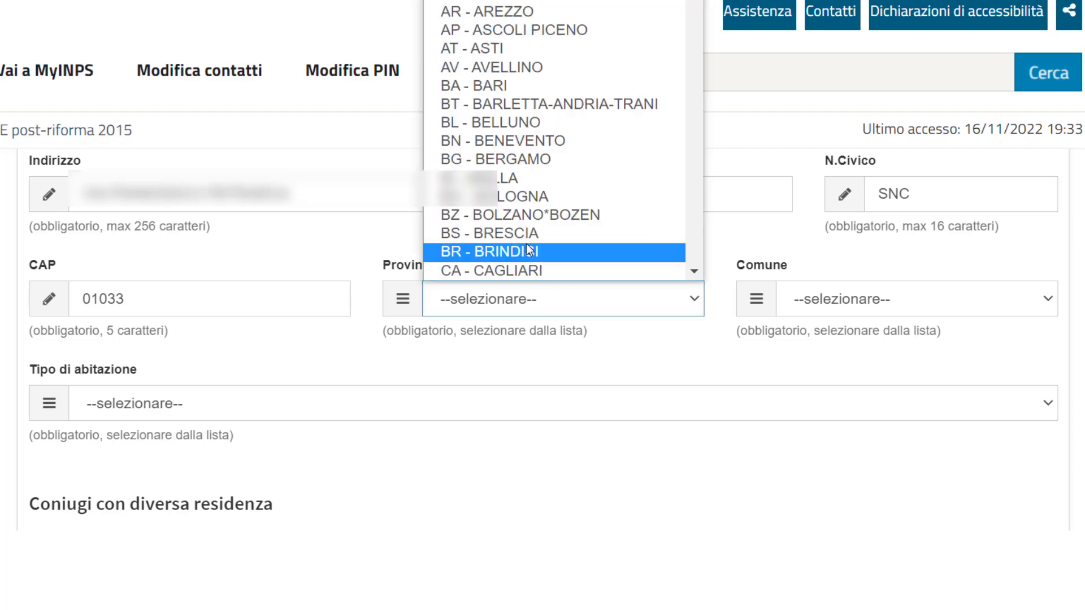
{"action": "key", "text": "v"}
{"action": "key", "text": "m"}
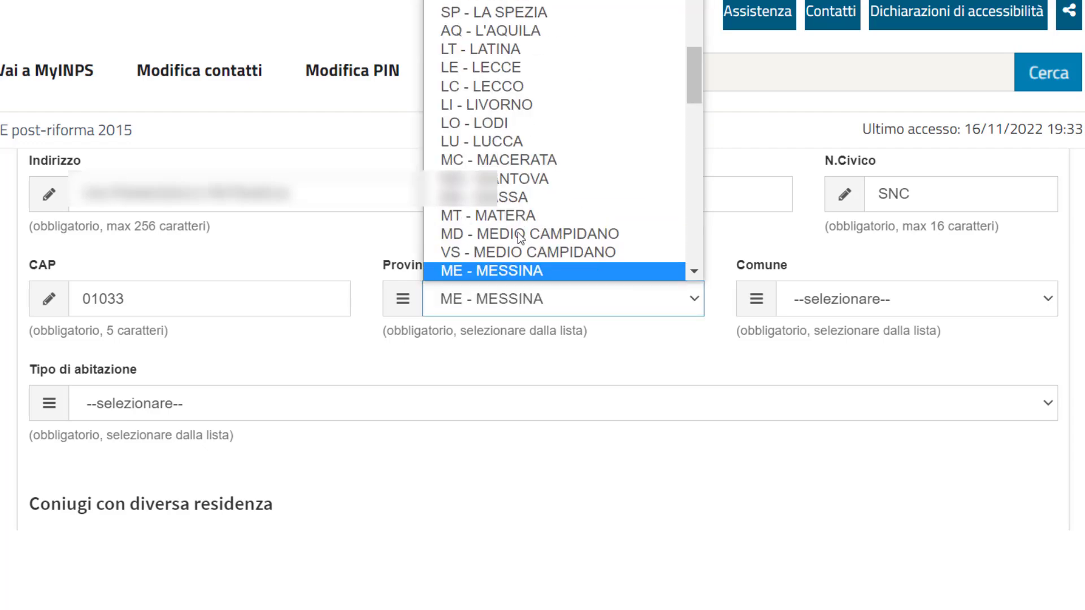
{"action": "key", "text": "p"}
{"action": "key", "text": "a"}
{"action": "key", "text": "Down"}
{"action": "key", "text": "Down"}
{"action": "key", "text": "Down"}
{"action": "key", "text": "Down"}
{"action": "key", "text": "Down"}
{"action": "key", "text": "Down"}
{"action": "key", "text": "Down"}
{"action": "key", "text": "Down"}
{"action": "key", "text": "Down"}
{"action": "key", "text": "Down"}
{"action": "key", "text": "Down"}
{"action": "key", "text": "Down"}
{"action": "key", "text": "Down"}
{"action": "key", "text": "Down"}
{"action": "key", "text": "Down"}
{"action": "key", "text": "Down"}
{"action": "key", "text": "Down"}
{"action": "key", "text": "Down"}
{"action": "key", "text": "Down"}
{"action": "key", "text": "Down"}
{"action": "key", "text": "Down"}
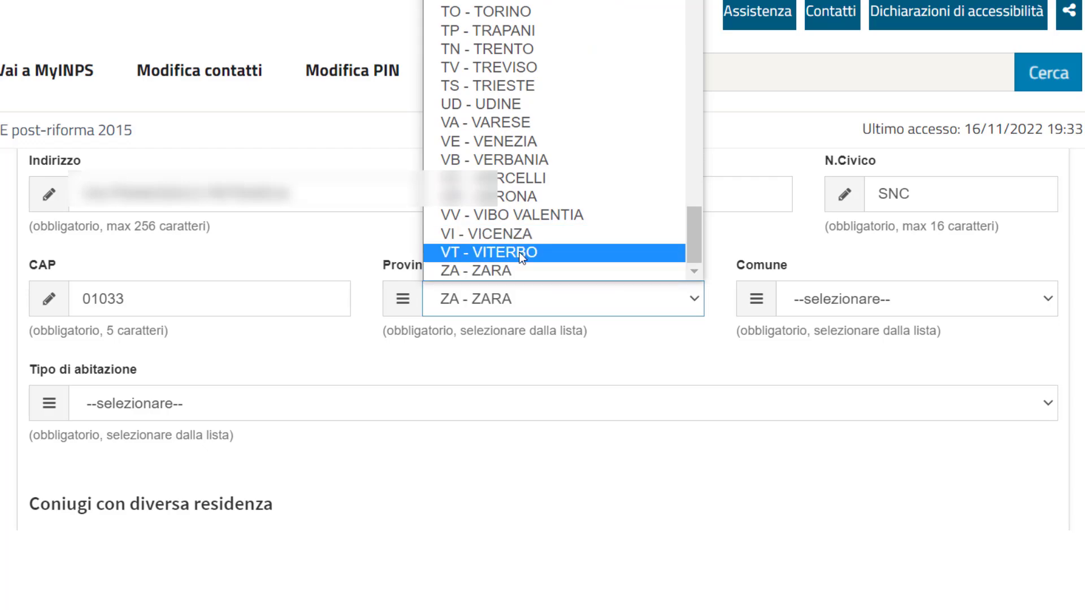
{"action": "left_click", "coordinate": [521, 257]}
- Choose CIVITA CASTELLANA as the municipality and 'in locazione' as the housing type
{"action": "left_click", "coordinate": [828, 308]}
{"action": "key", "text": "Down"}
{"action": "key", "text": "Down"}
{"action": "key", "text": "Down"}
{"action": "key", "text": "Down"}
{"action": "key", "text": "Down"}
{"action": "key", "text": "Down"}
{"action": "key", "text": "Down"}
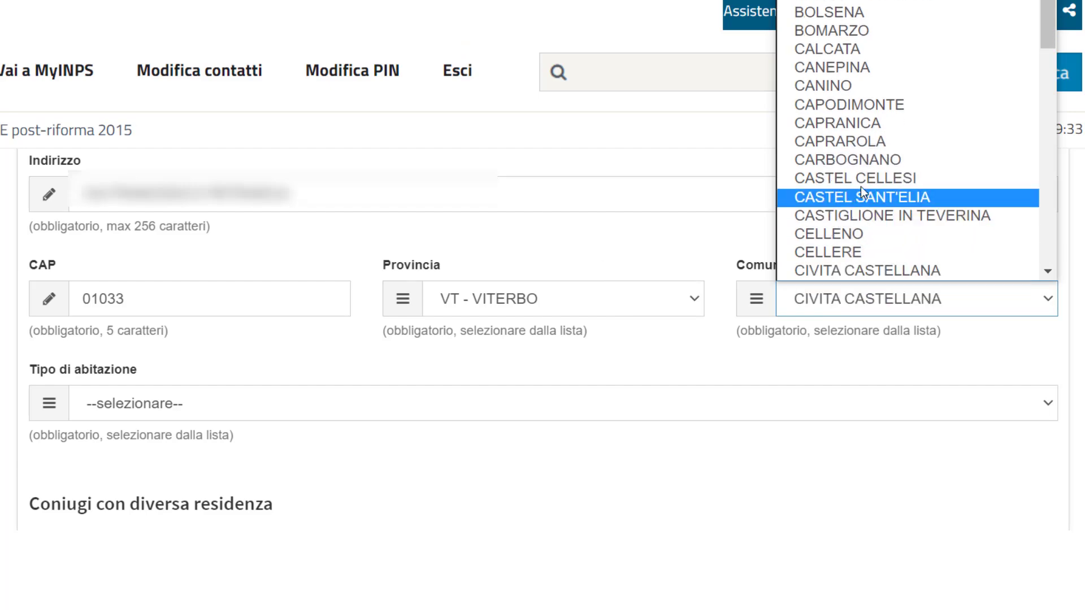
{"action": "left_click", "coordinate": [880, 274]}
{"action": "left_click", "coordinate": [697, 334]}
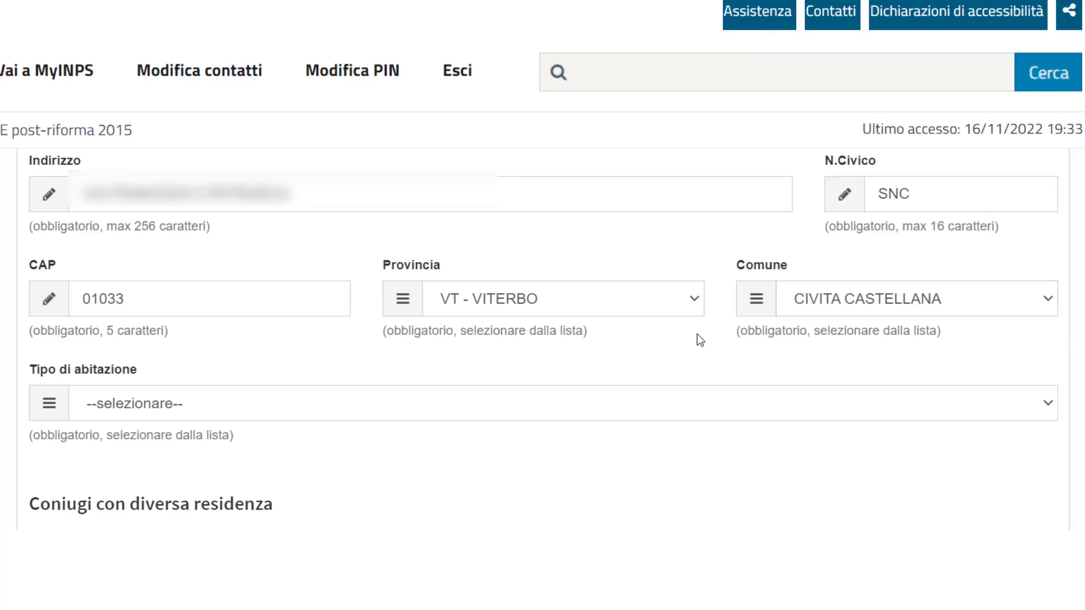
{"action": "left_click", "coordinate": [316, 405]}
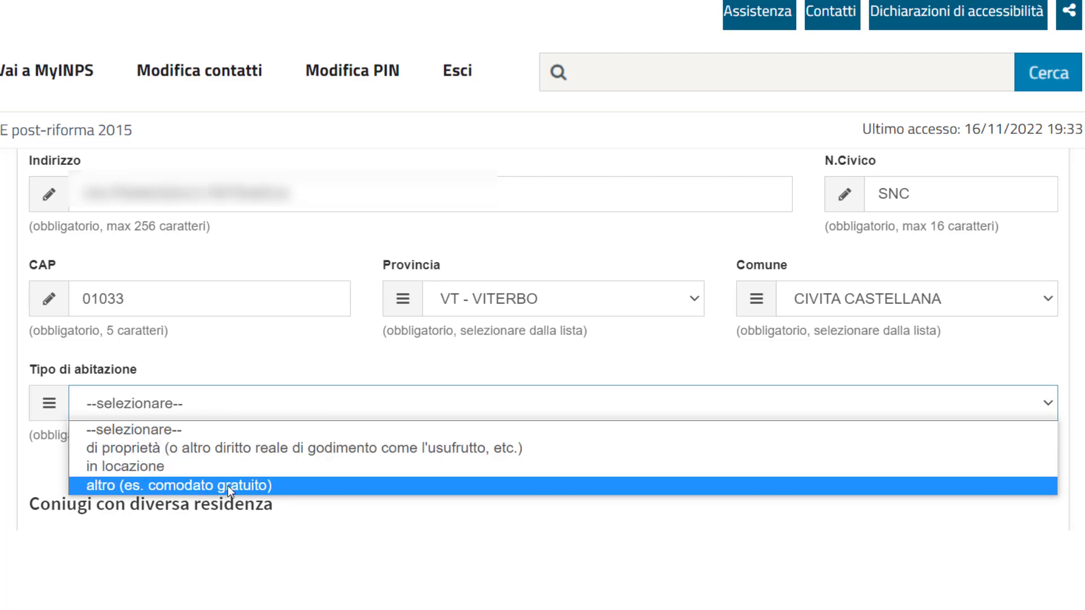
{"action": "left_click", "coordinate": [155, 465]}
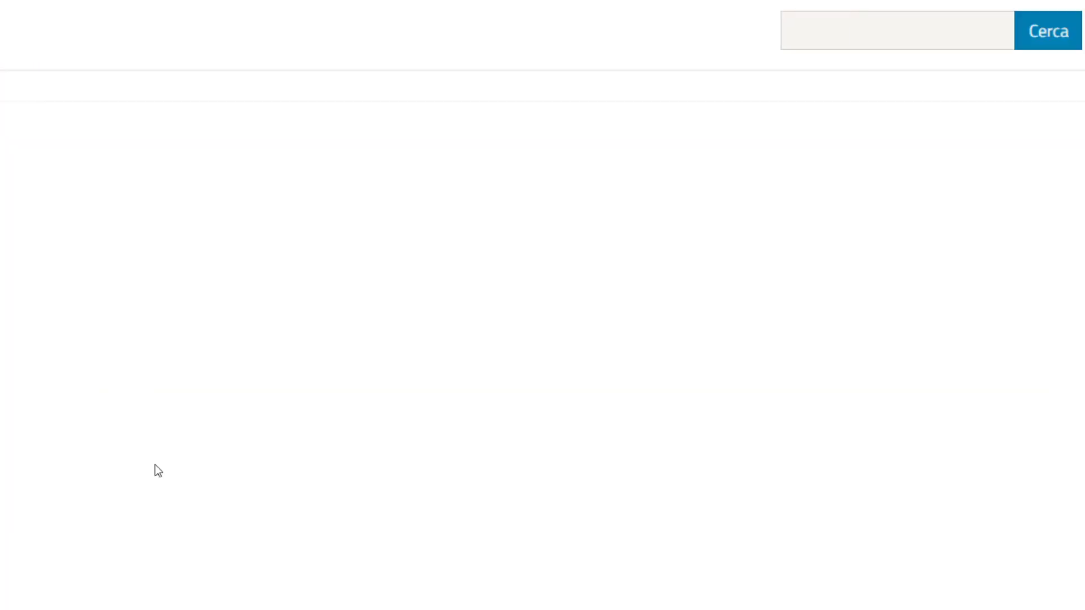
- Enter the first holder's 16-character tax code under Contratto di locazione
{"action": "scroll", "coordinate": [368, 442], "scroll_direction": "down", "scroll_amount": 5}
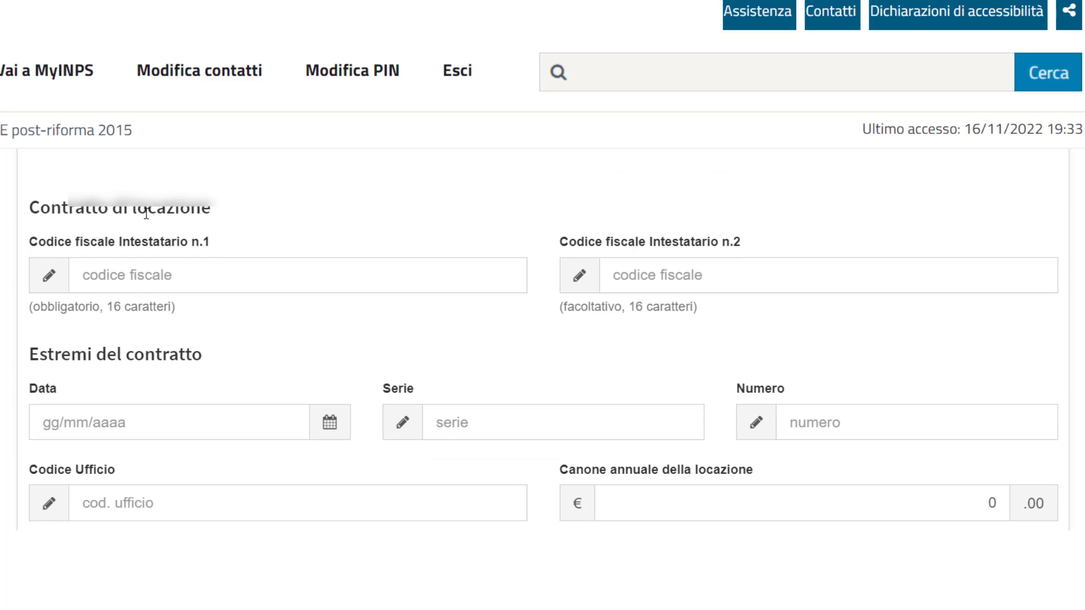
{"action": "scroll", "coordinate": [258, 375], "scroll_direction": "down", "scroll_amount": 1}
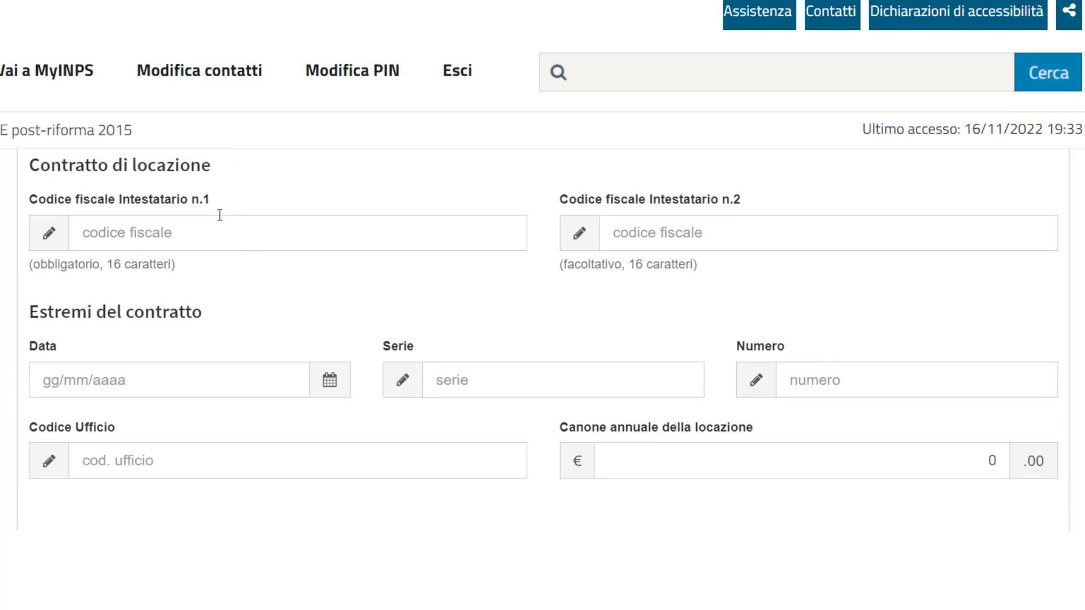
{"action": "triple_click", "coordinate": [170, 165]}
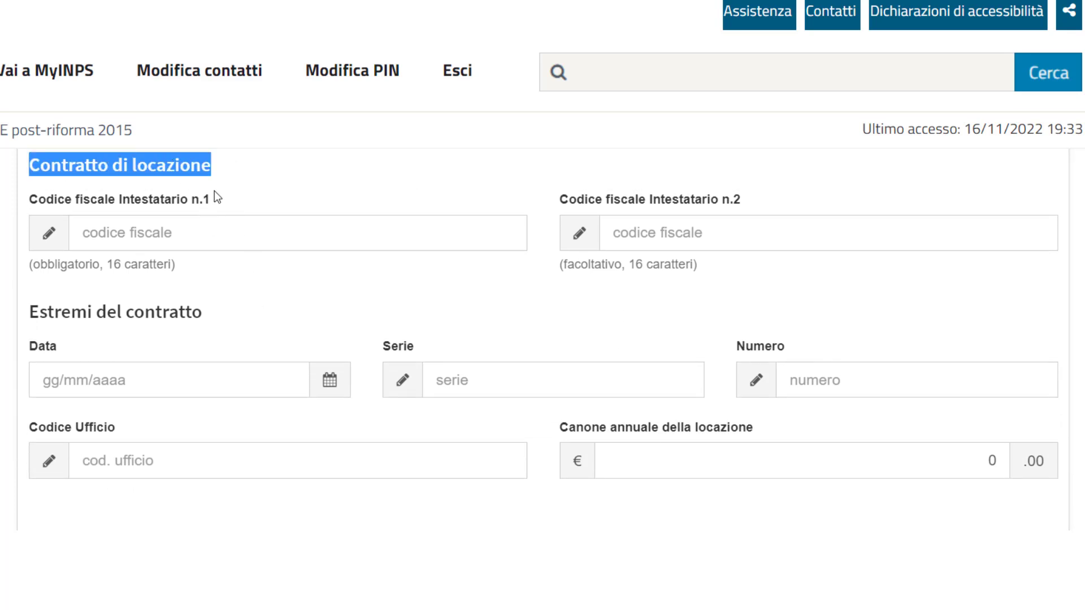
{"action": "left_click", "coordinate": [208, 282]}
{"action": "left_click", "coordinate": [146, 236]}
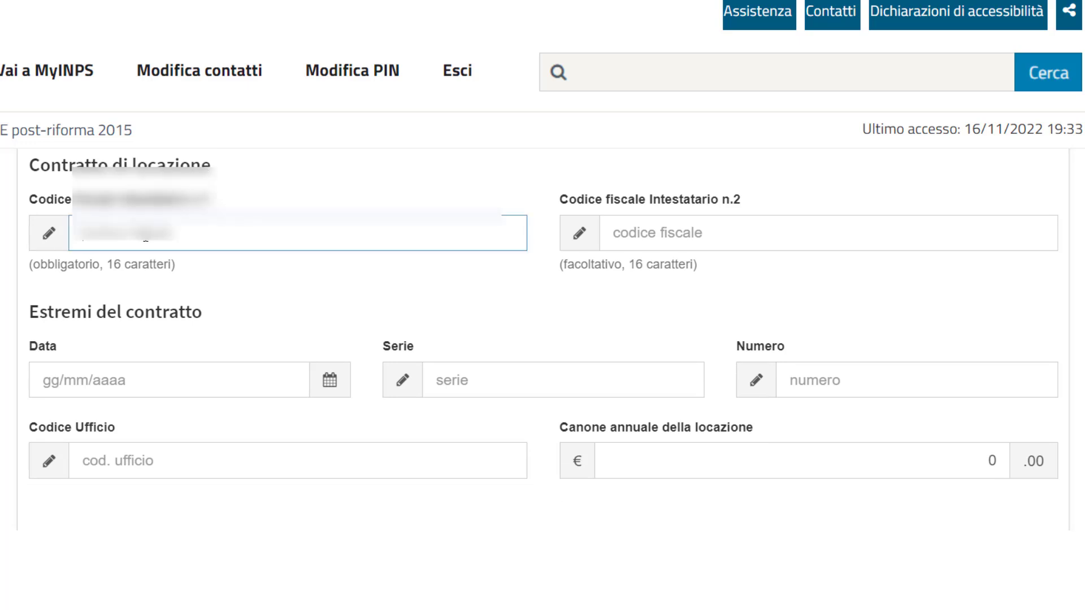
{"action": "type", "text": "?????????"}
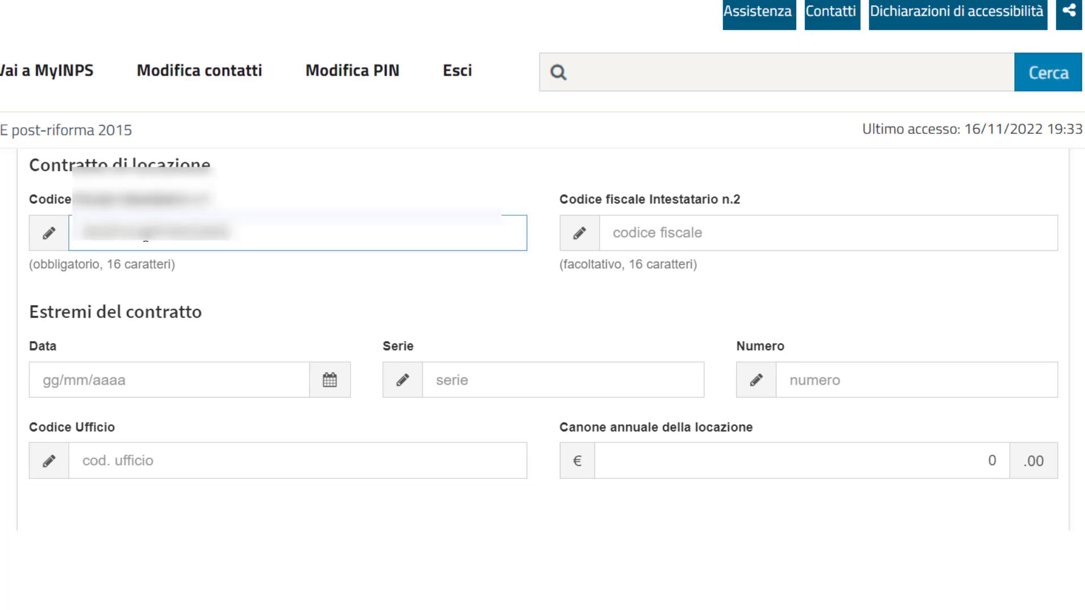
{"action": "left_click", "coordinate": [482, 283]}
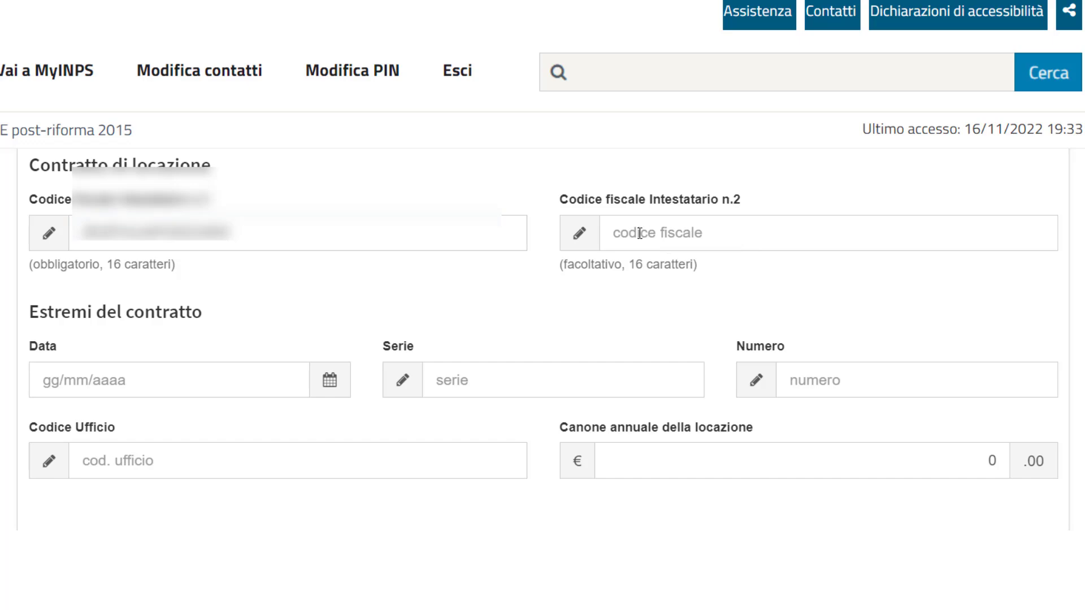
{"action": "triple_click", "coordinate": [61, 268]}
{"action": "left_click", "coordinate": [236, 296]}
{"action": "scroll", "coordinate": [260, 288], "scroll_direction": "down", "scroll_amount": 1}
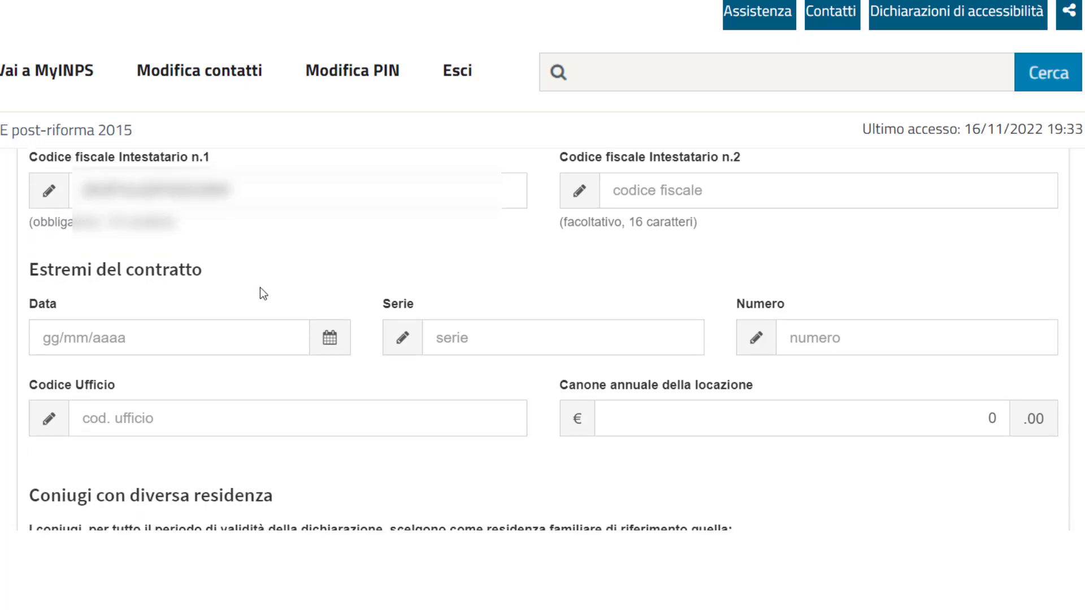
{"action": "left_click", "coordinate": [150, 337]}
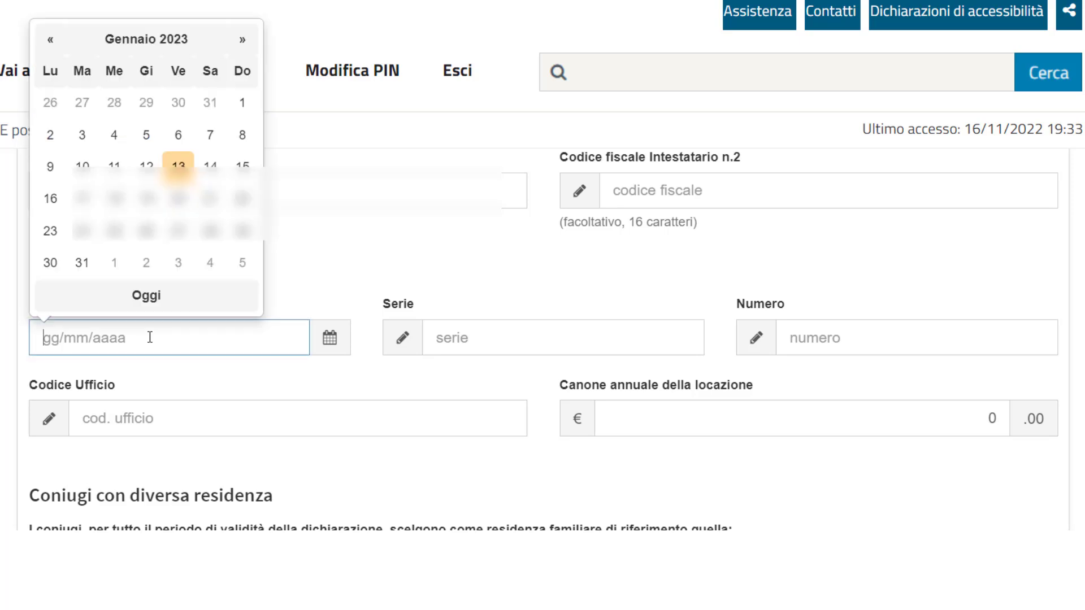
{"action": "type", "text": "05/01"}
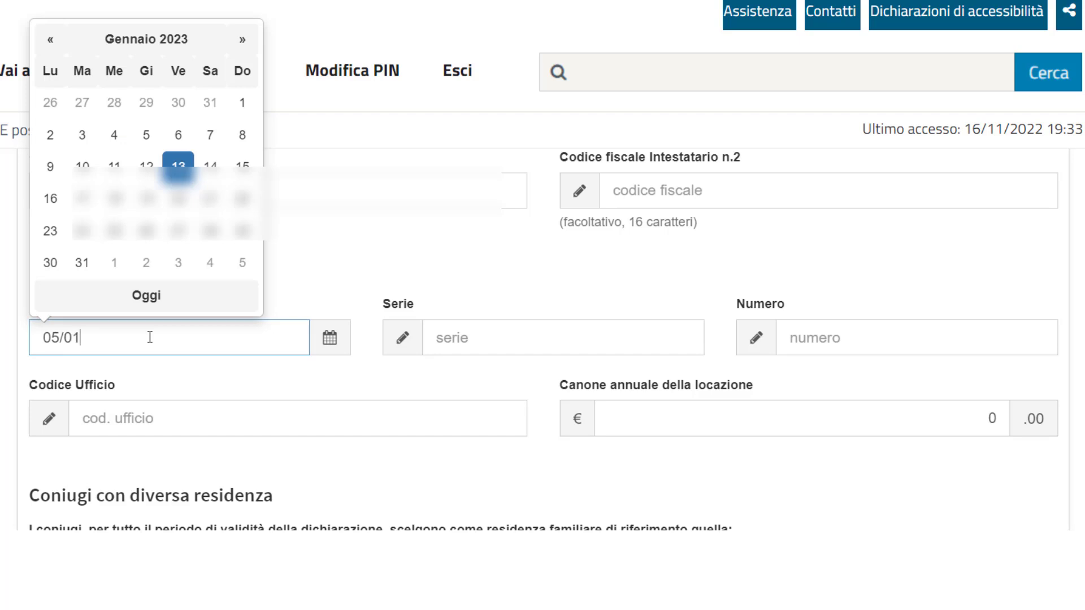
{"action": "type", "text": "/"}
{"action": "type", "text": "2"}
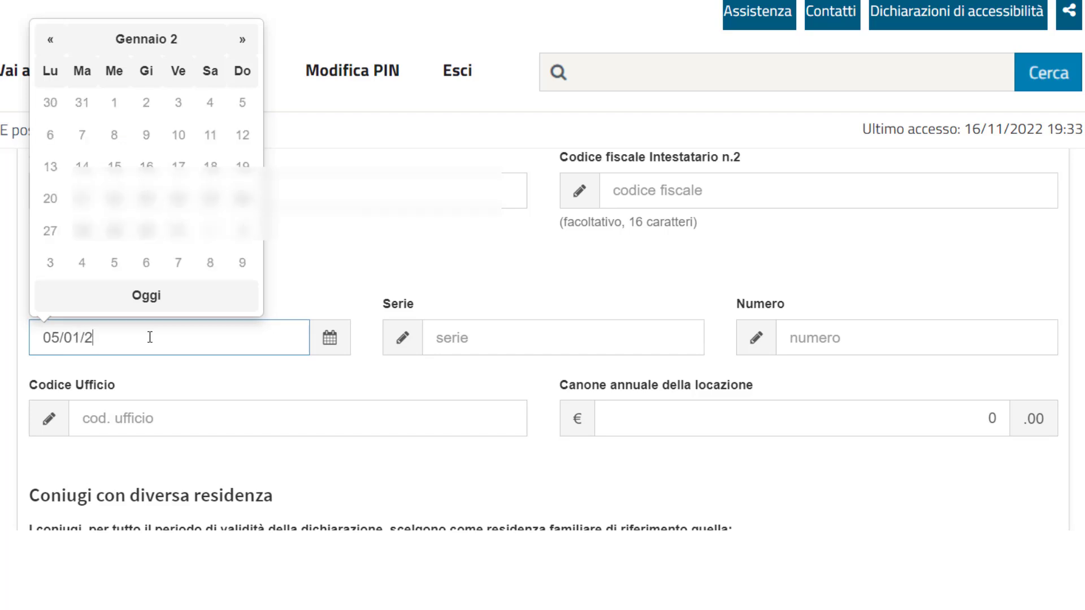
{"action": "type", "text": "017"}
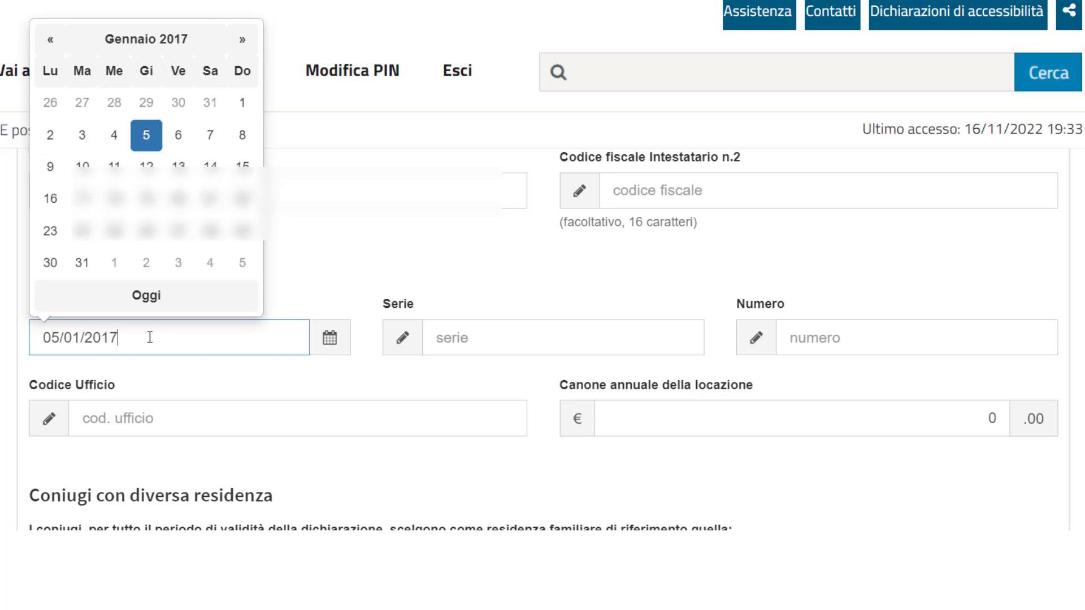
{"action": "left_click", "coordinate": [145, 136]}
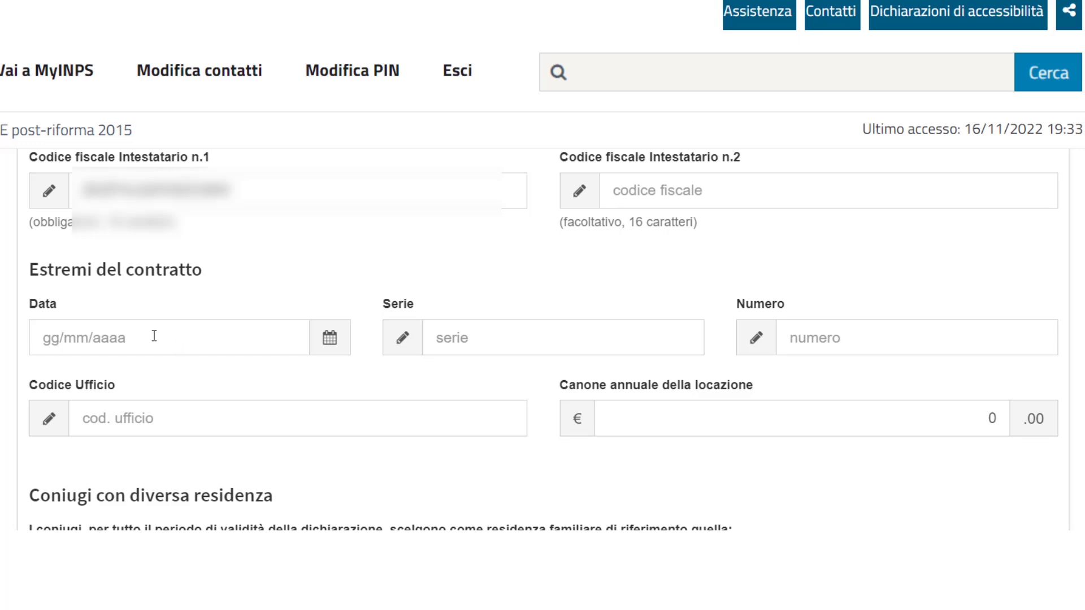
{"action": "left_click", "coordinate": [153, 335]}
{"action": "left_click", "coordinate": [146, 137]}
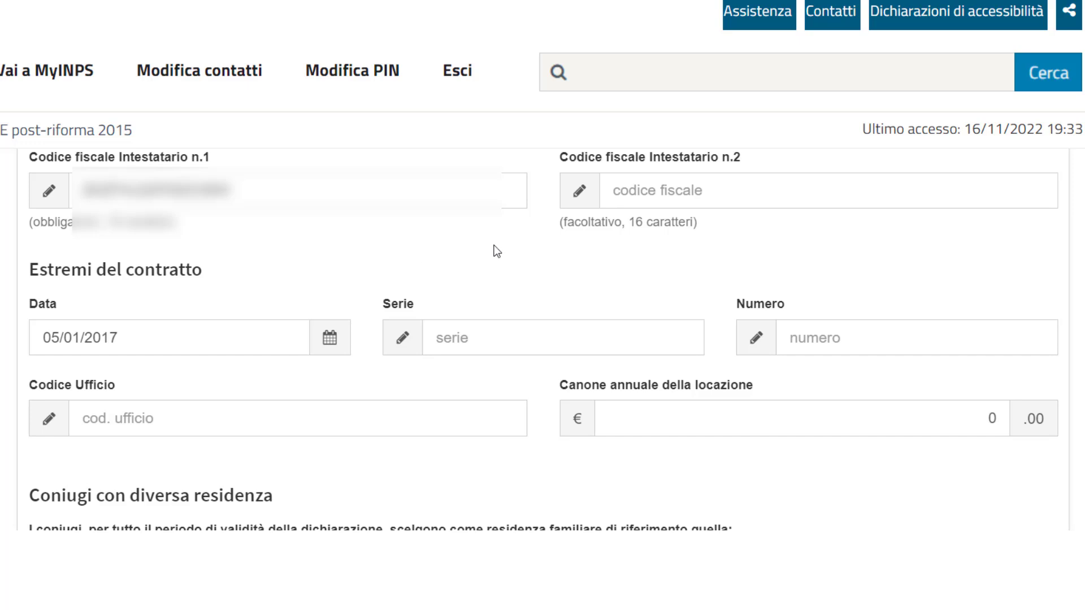
- Fill in the rental contract's Serie 3, Numero 216/3T and Codice Ufficio TJZ
{"action": "left_click", "coordinate": [447, 339]}
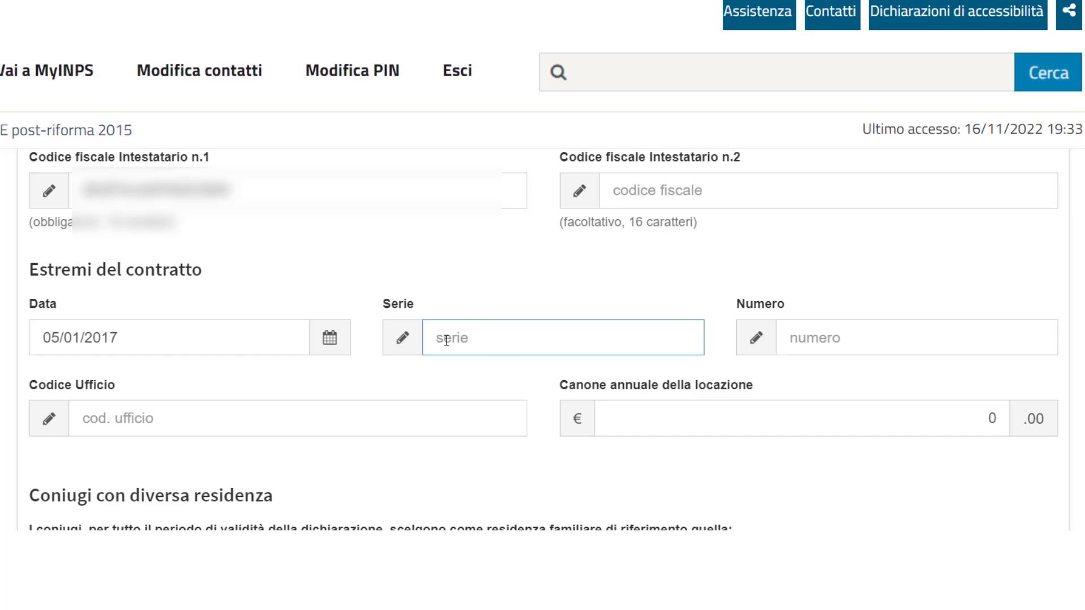
{"action": "type", "text": "3"}
{"action": "left_click", "coordinate": [829, 346]}
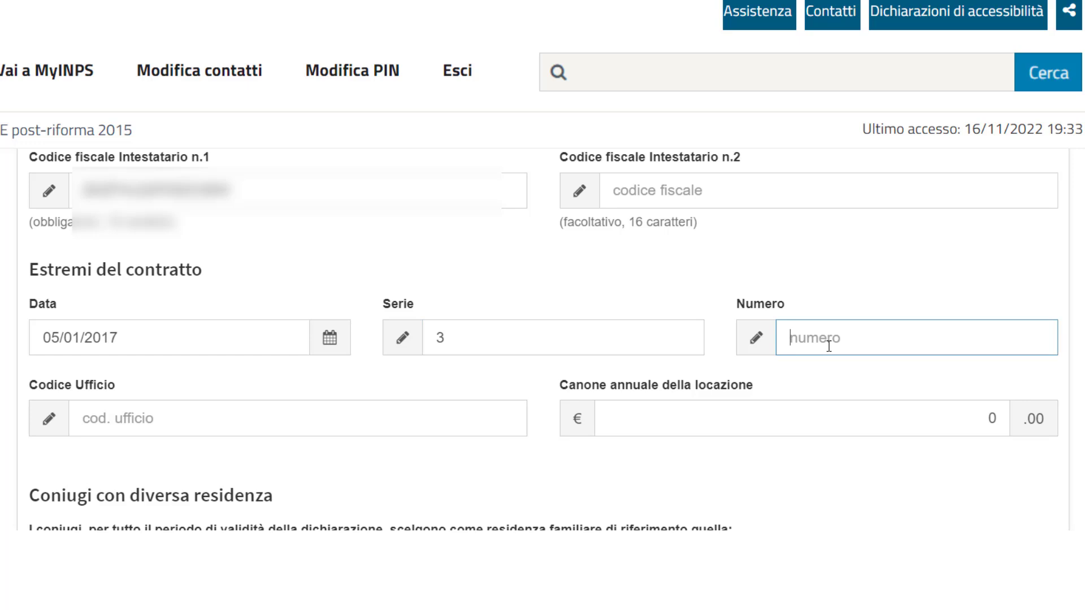
{"action": "type", "text": "216"}
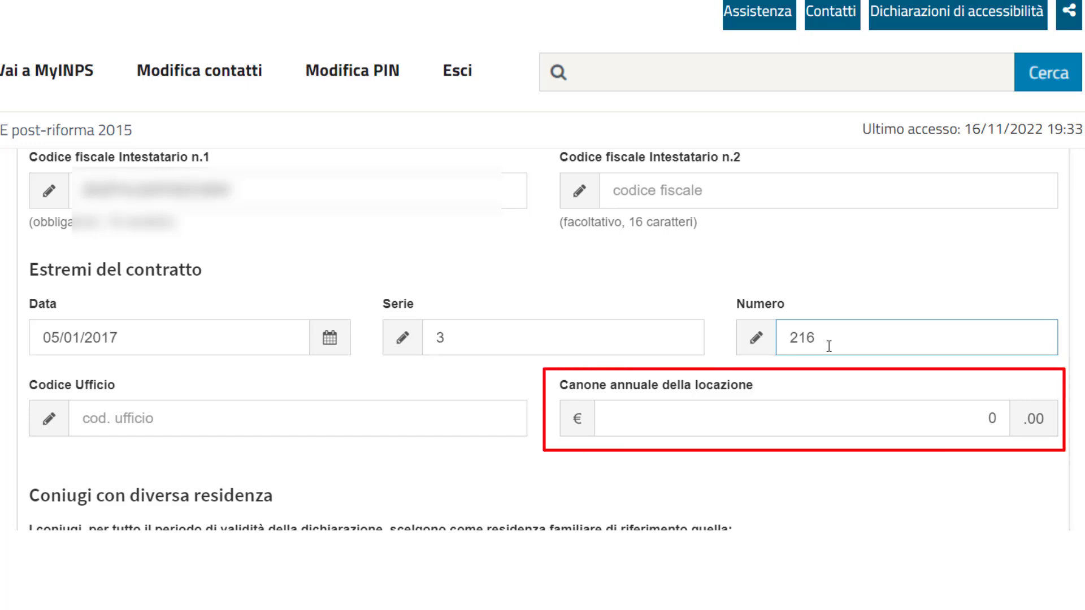
{"action": "type", "text": "/3T"}
{"action": "left_click", "coordinate": [857, 375]}
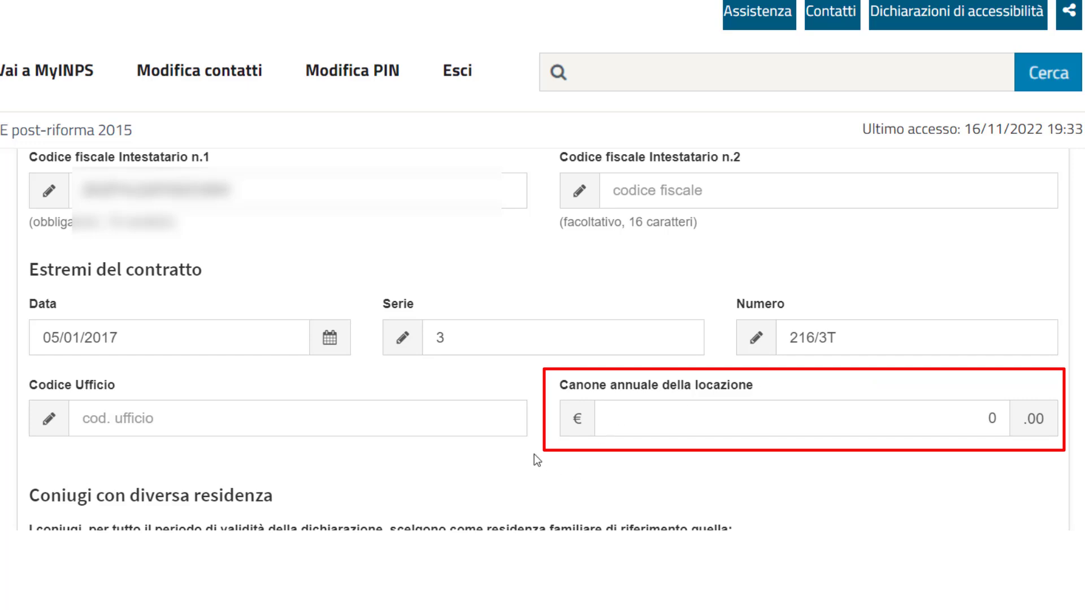
{"action": "left_click", "coordinate": [164, 430]}
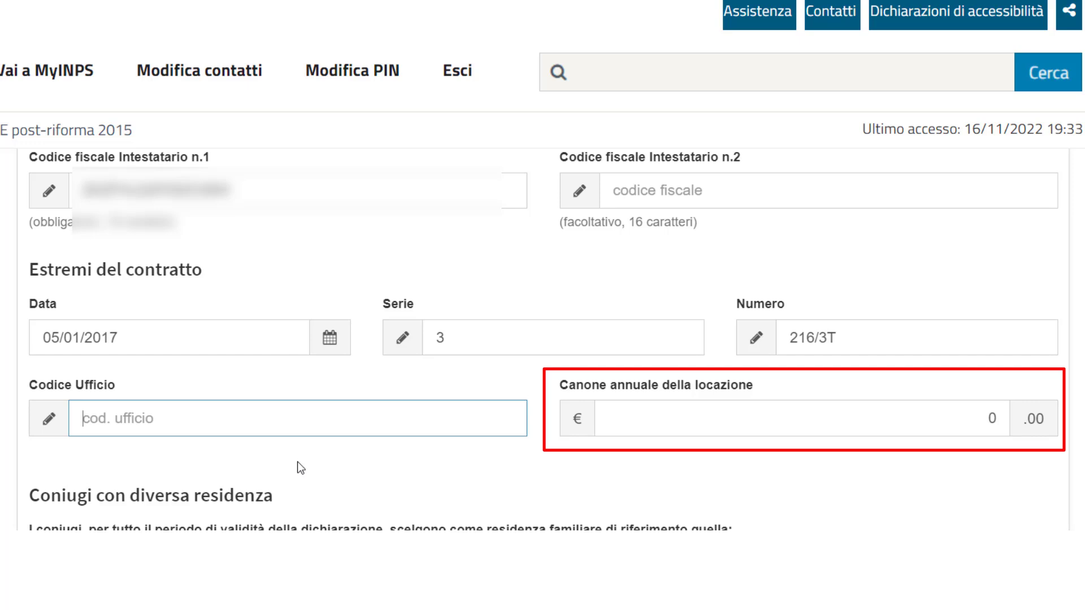
{"action": "type", "text": "TJZ"}
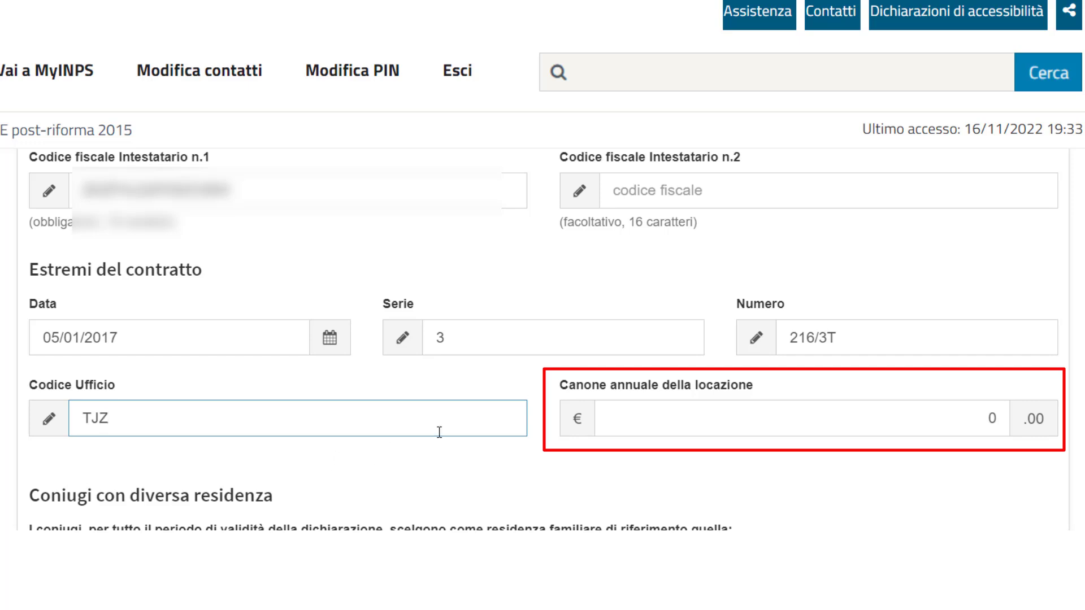
{"action": "left_click", "coordinate": [655, 418]}
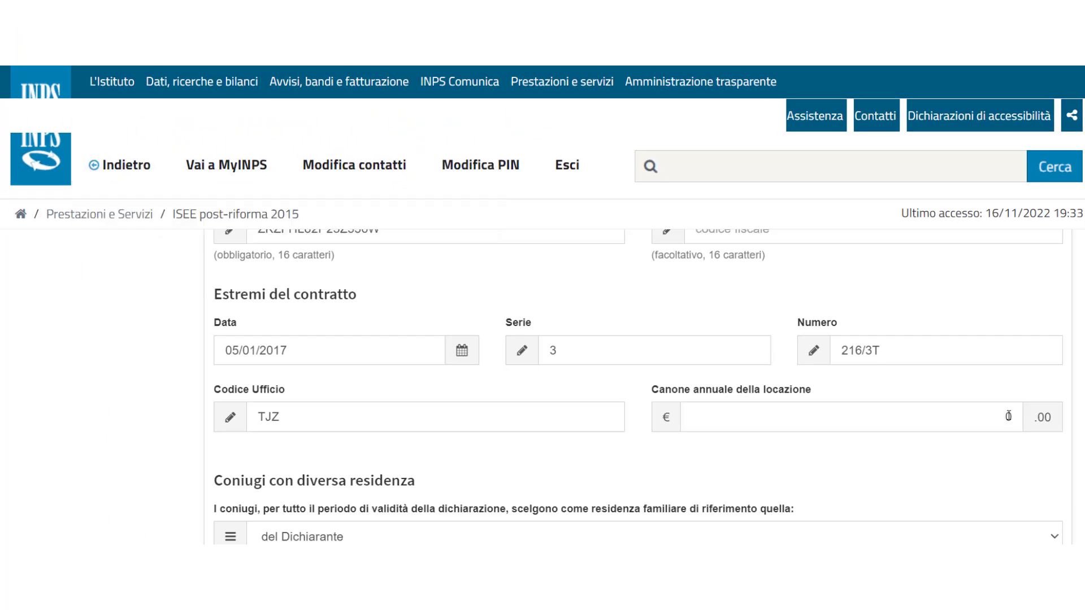
- Replace the zero annual rent with 4560 and save the housing form
{"action": "double_click", "coordinate": [1009, 417]}
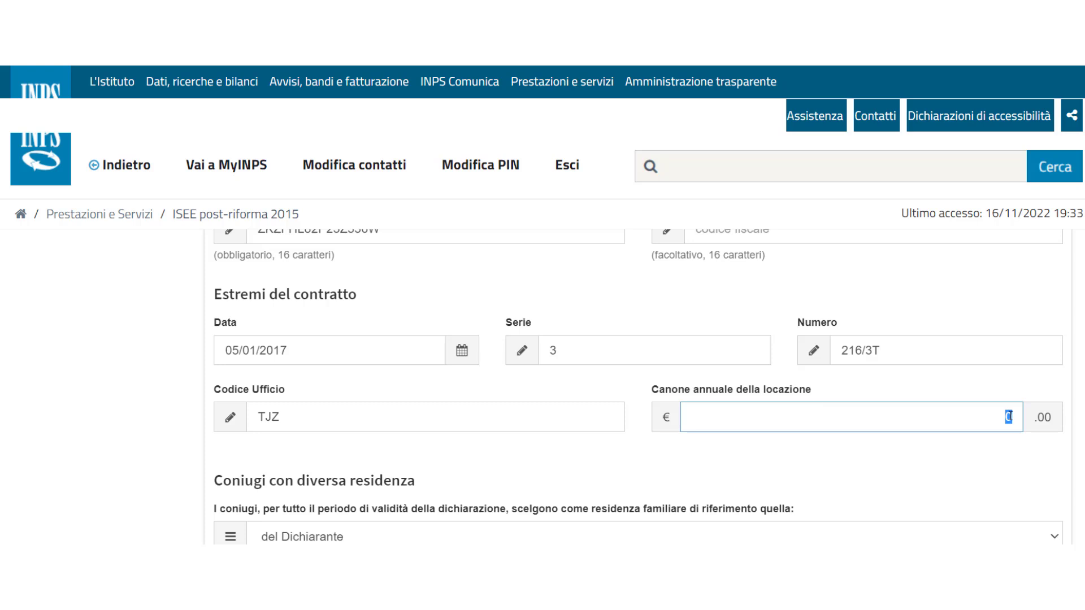
{"action": "type", "text": "4560"}
{"action": "scroll", "coordinate": [860, 470], "scroll_direction": "down", "scroll_amount": 3}
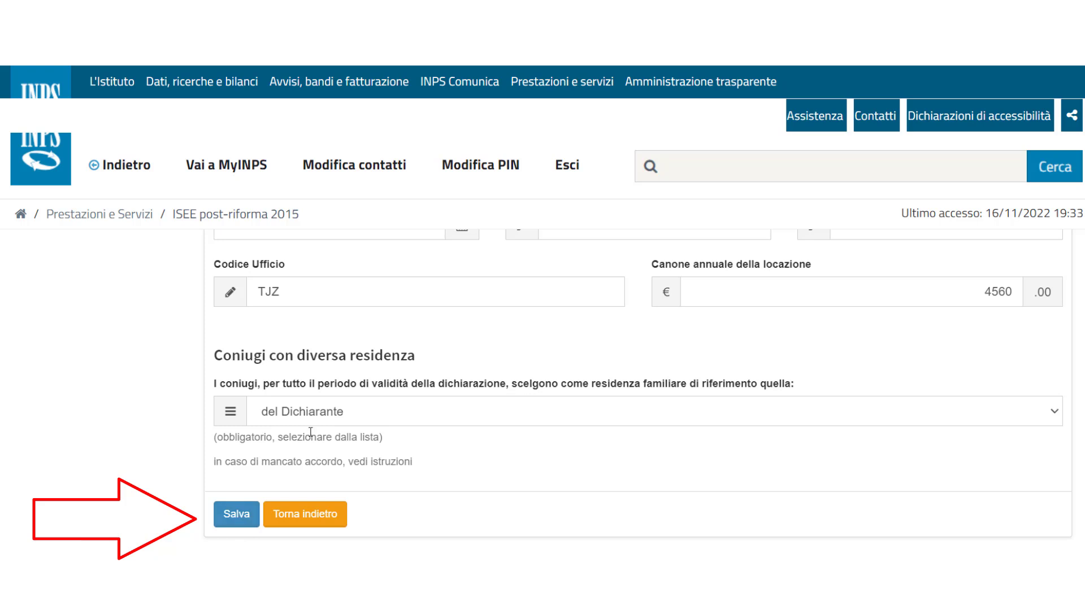
{"action": "left_click", "coordinate": [238, 520]}
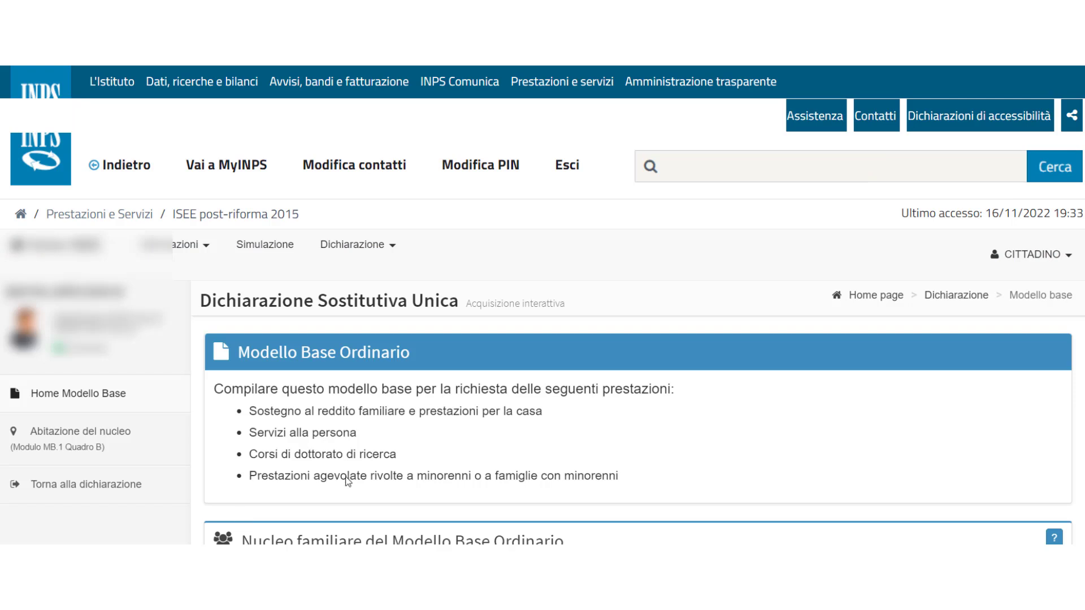
- Go back to the main declaration and scroll down to Sottoscrizione della Dichiarazione
{"action": "scroll", "coordinate": [709, 438], "scroll_direction": "down", "scroll_amount": 4}
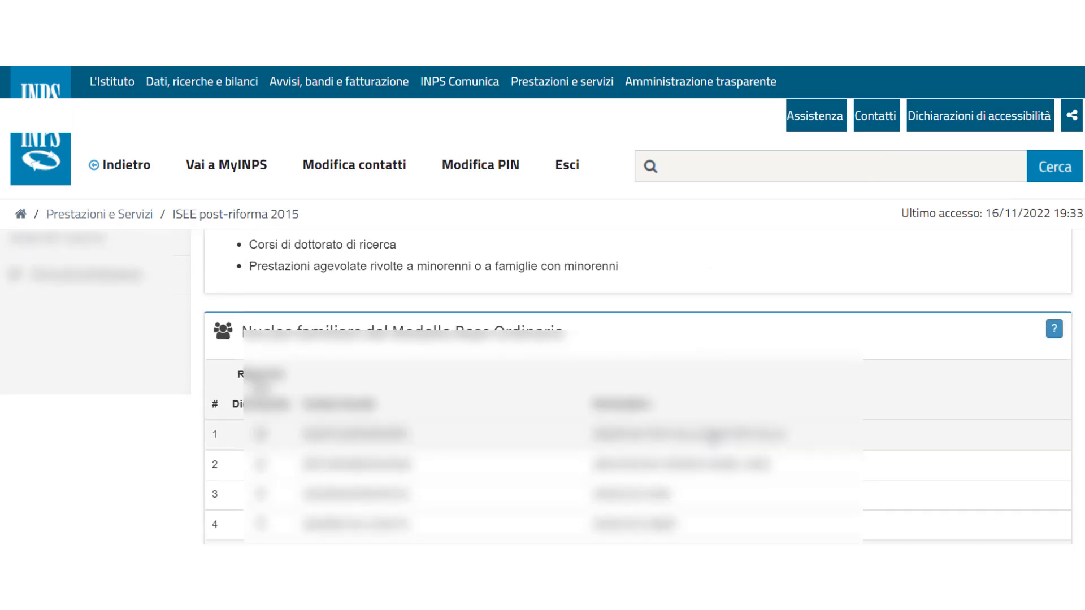
{"action": "scroll", "coordinate": [712, 436], "scroll_direction": "up", "scroll_amount": 4}
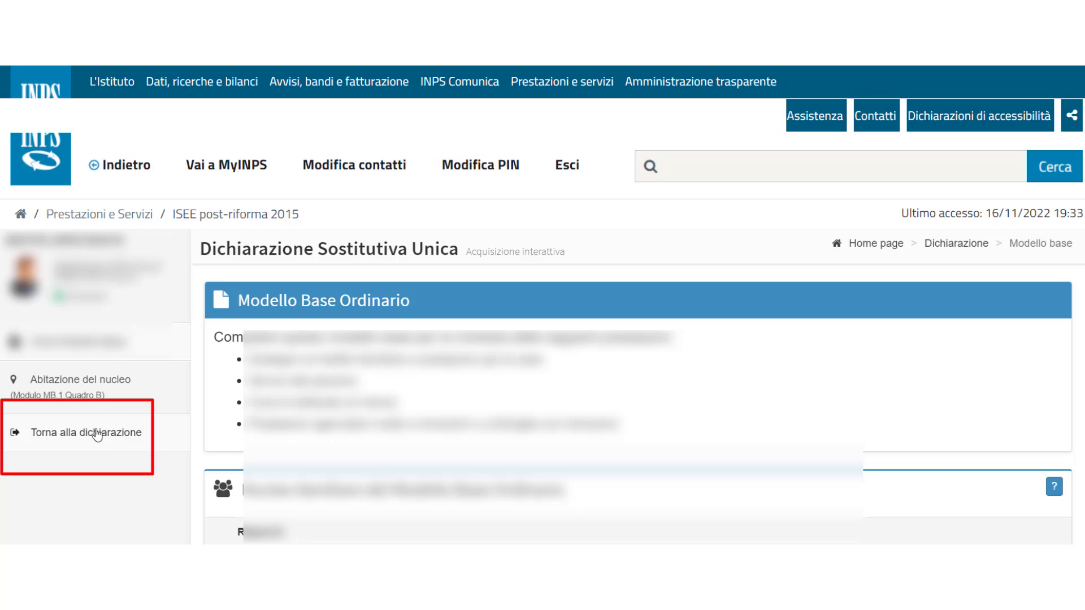
{"action": "left_click", "coordinate": [95, 434]}
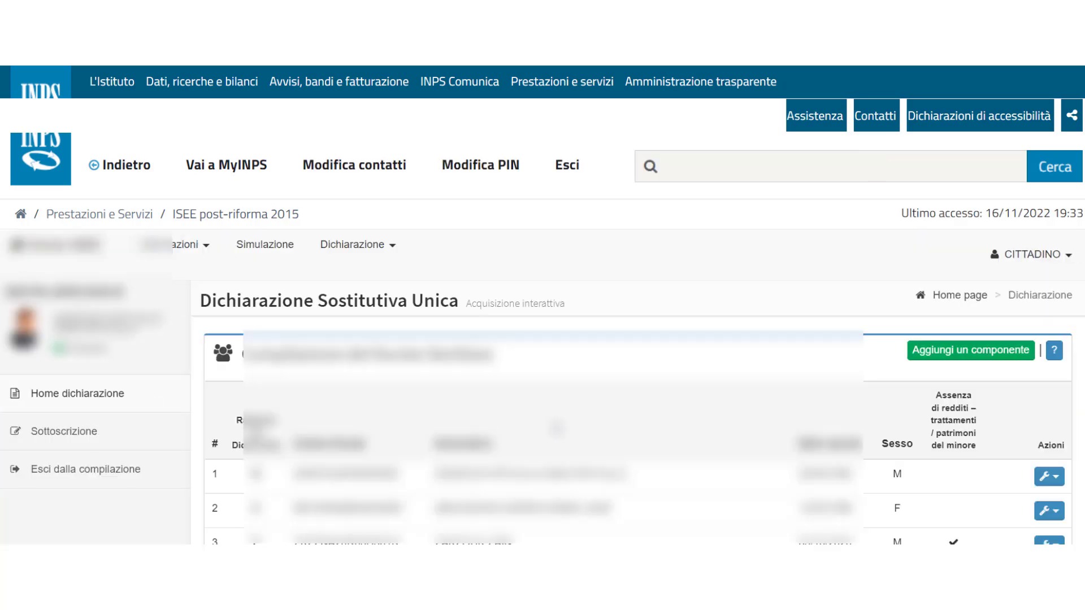
{"action": "scroll", "coordinate": [92, 436], "scroll_direction": "down", "scroll_amount": 1}
{"action": "scroll", "coordinate": [588, 397], "scroll_direction": "down", "scroll_amount": 7}
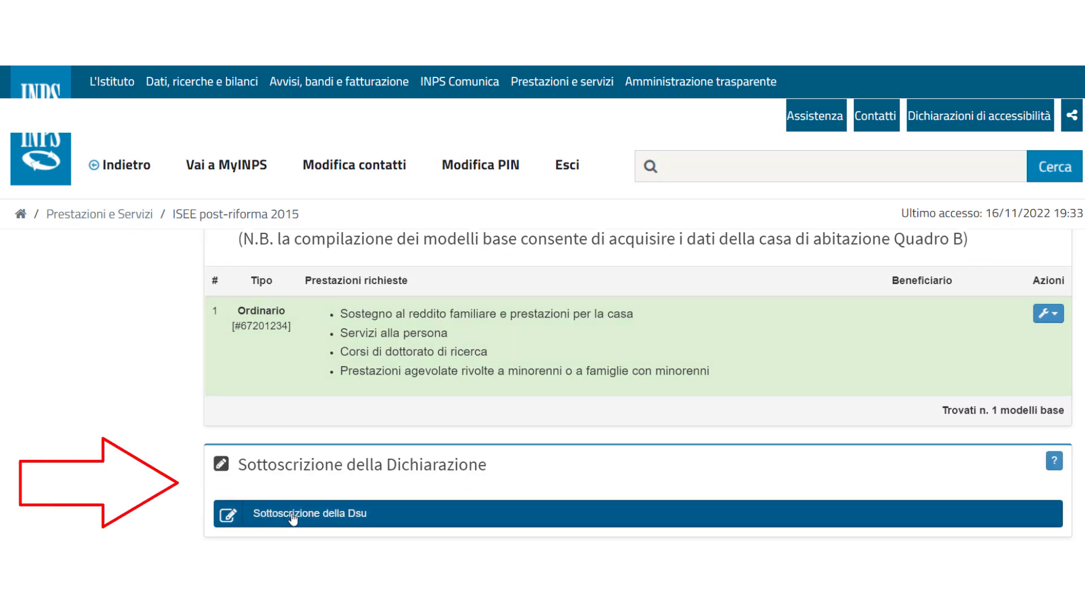
- Open the DSU signing page and enter CIVITA CASTELLANA as the place of signing
{"action": "left_click", "coordinate": [293, 516]}
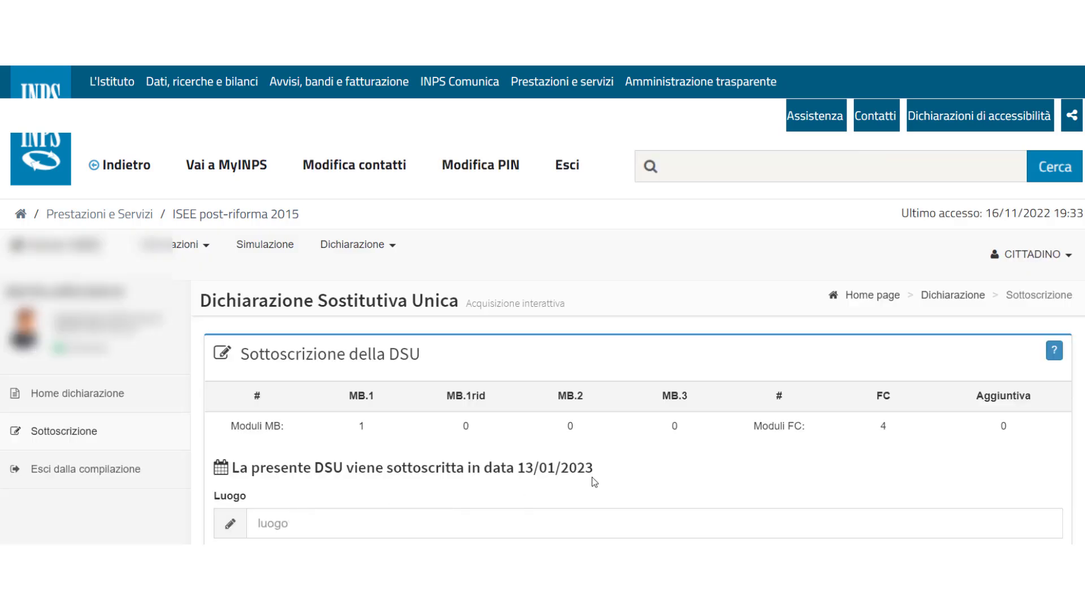
{"action": "scroll", "coordinate": [602, 479], "scroll_direction": "down", "scroll_amount": 2}
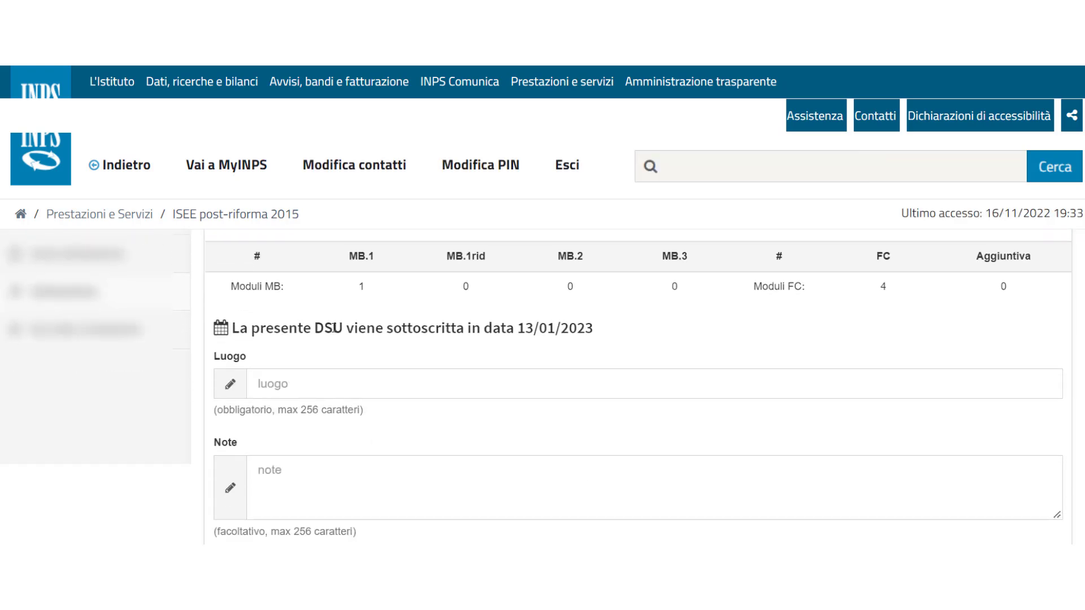
{"action": "triple_click", "coordinate": [440, 330]}
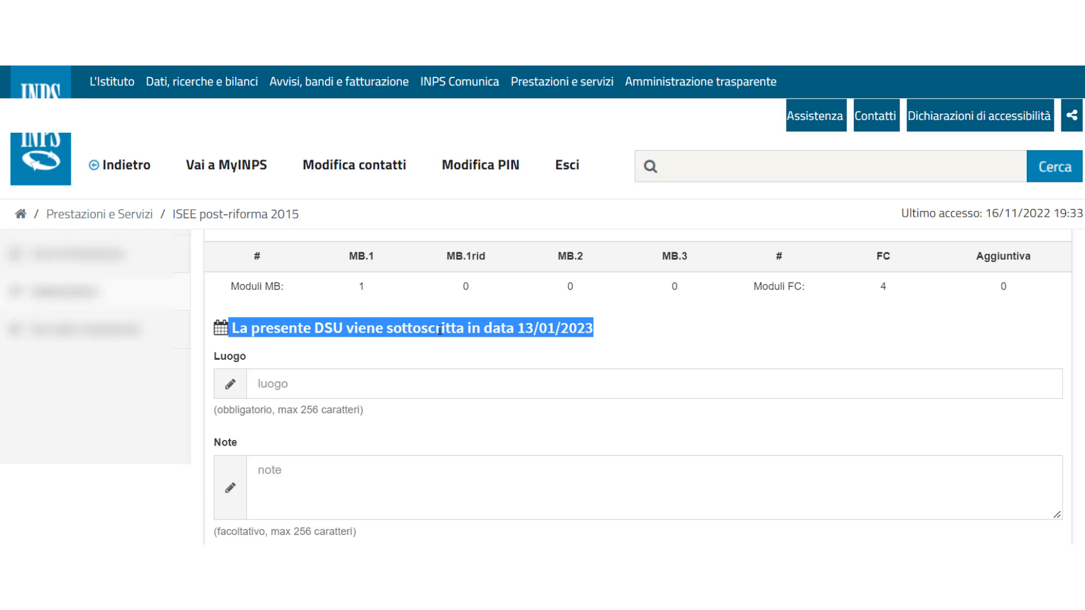
{"action": "triple_click", "coordinate": [250, 411]}
{"action": "left_click", "coordinate": [273, 396]}
{"action": "type", "text": "CIVITA CA"}
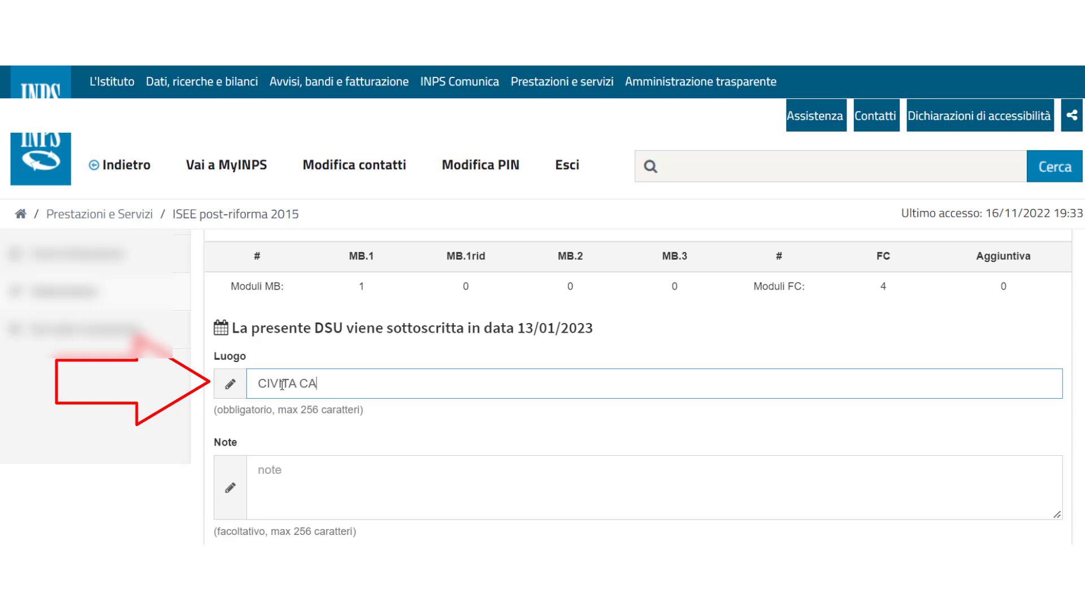
{"action": "type", "text": "STELLANA"}
{"action": "left_click", "coordinate": [429, 426]}
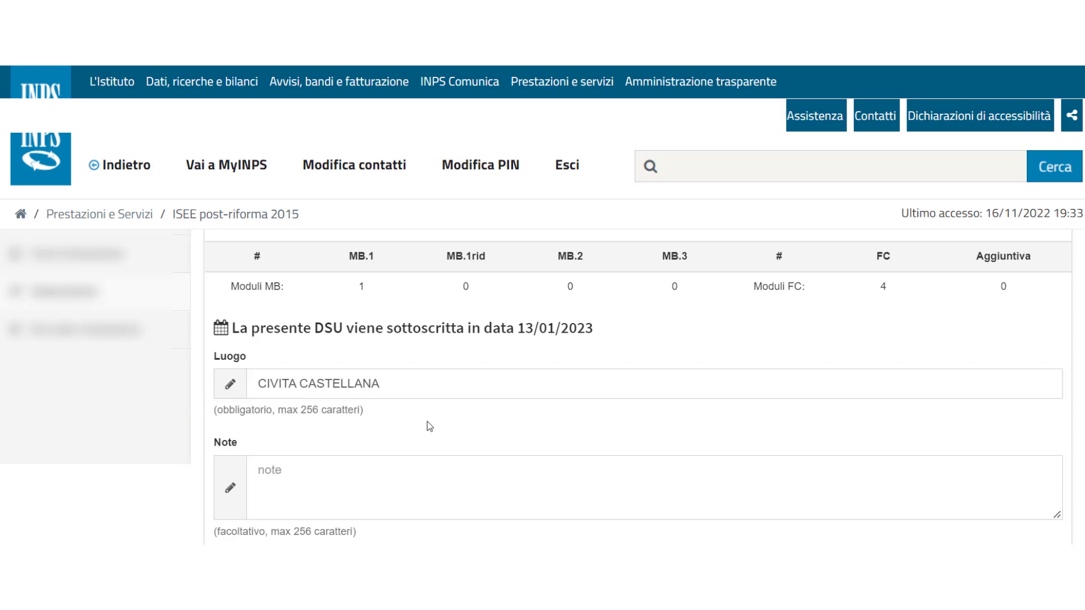
{"action": "scroll", "coordinate": [427, 422], "scroll_direction": "down", "scroll_amount": 2}
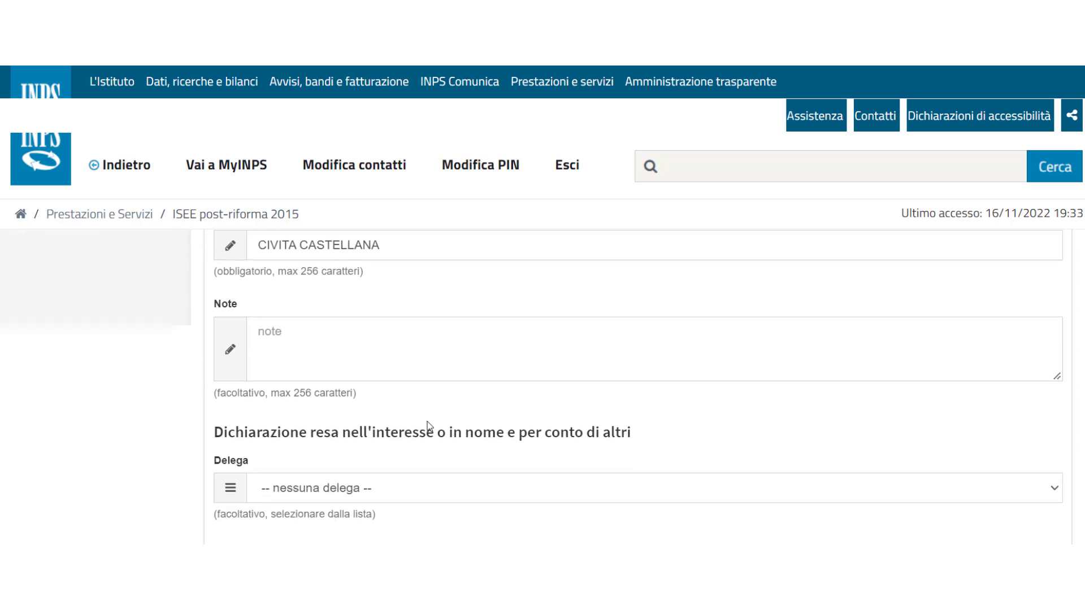
- Review the optional delegation section, leaving it empty, down to Accetta e sottoscrivi
{"action": "triple_click", "coordinate": [283, 435]}
{"action": "left_click", "coordinate": [310, 458]}
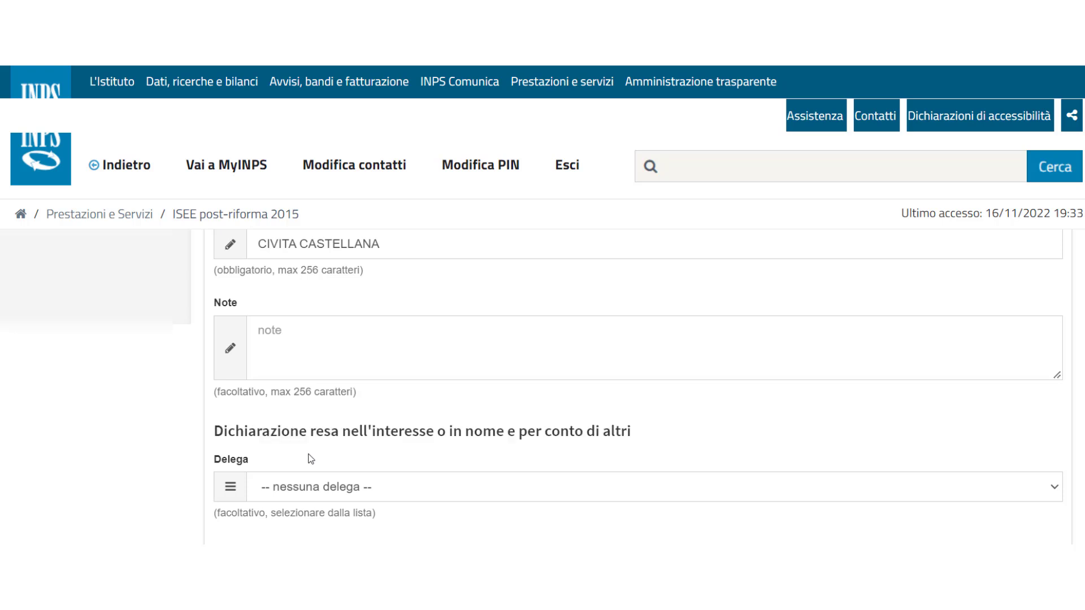
{"action": "scroll", "coordinate": [308, 456], "scroll_direction": "down", "scroll_amount": 3}
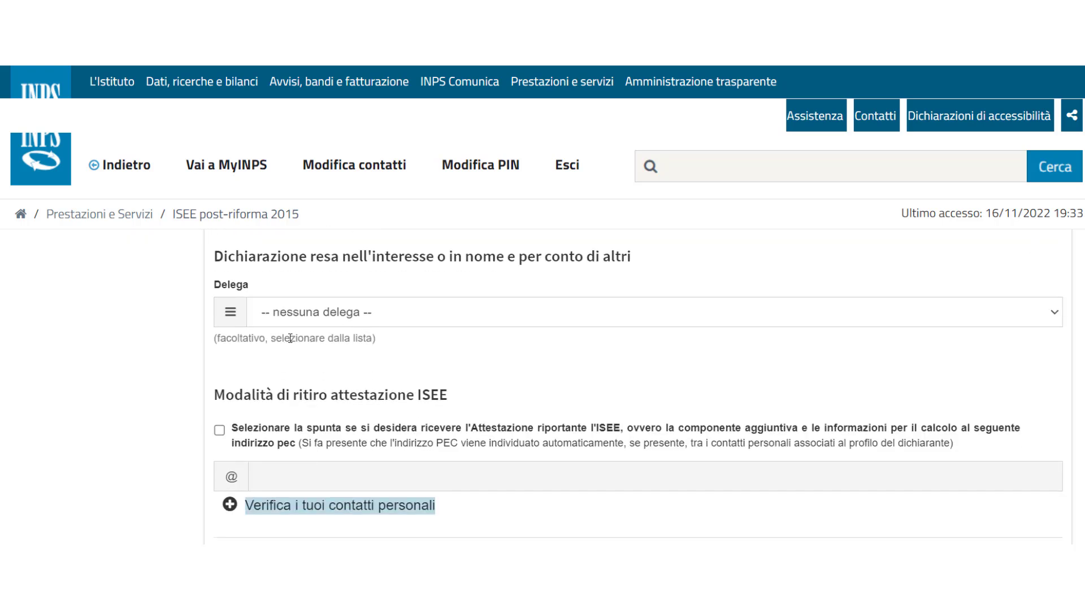
{"action": "triple_click", "coordinate": [290, 338]}
{"action": "left_click", "coordinate": [339, 374]}
{"action": "scroll", "coordinate": [337, 370], "scroll_direction": "down", "scroll_amount": 1}
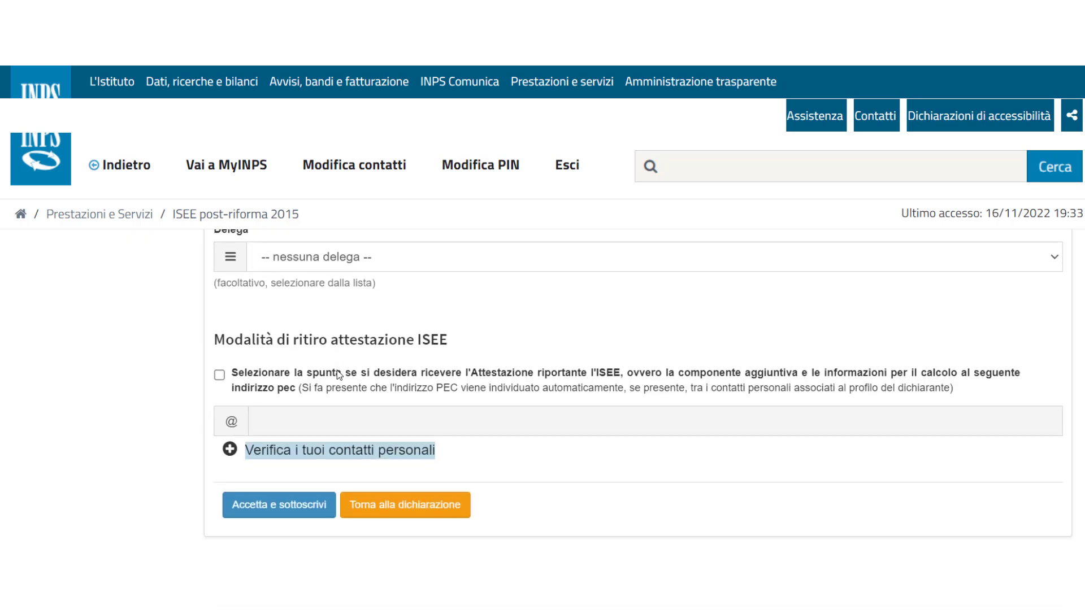
- Accept and sign the DSU, confirming with Si in the Conferma operazione dialog
{"action": "left_click", "coordinate": [261, 508]}
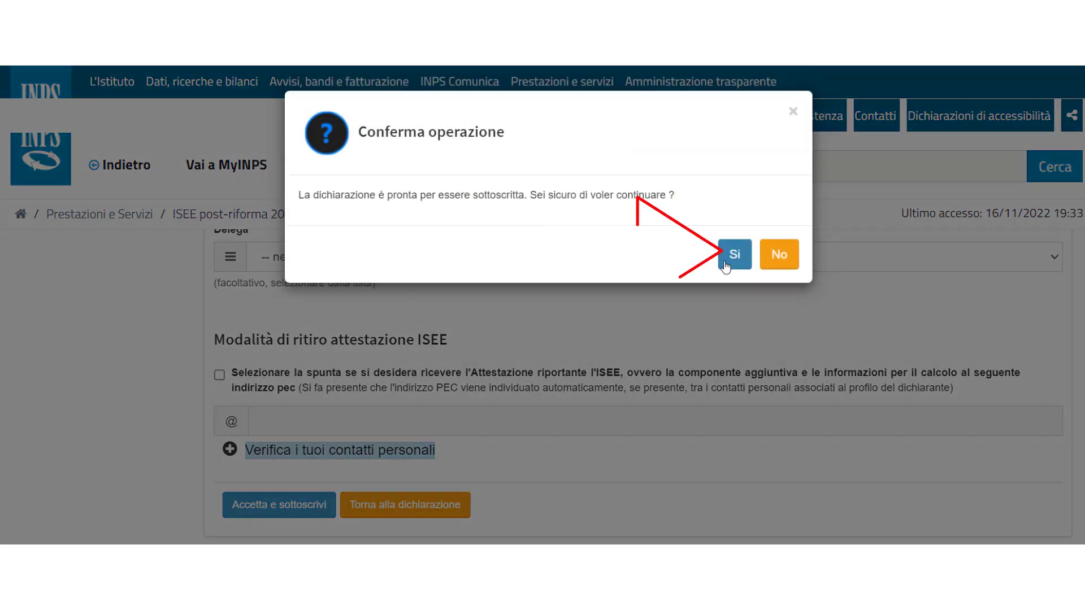
{"action": "triple_click", "coordinate": [351, 195]}
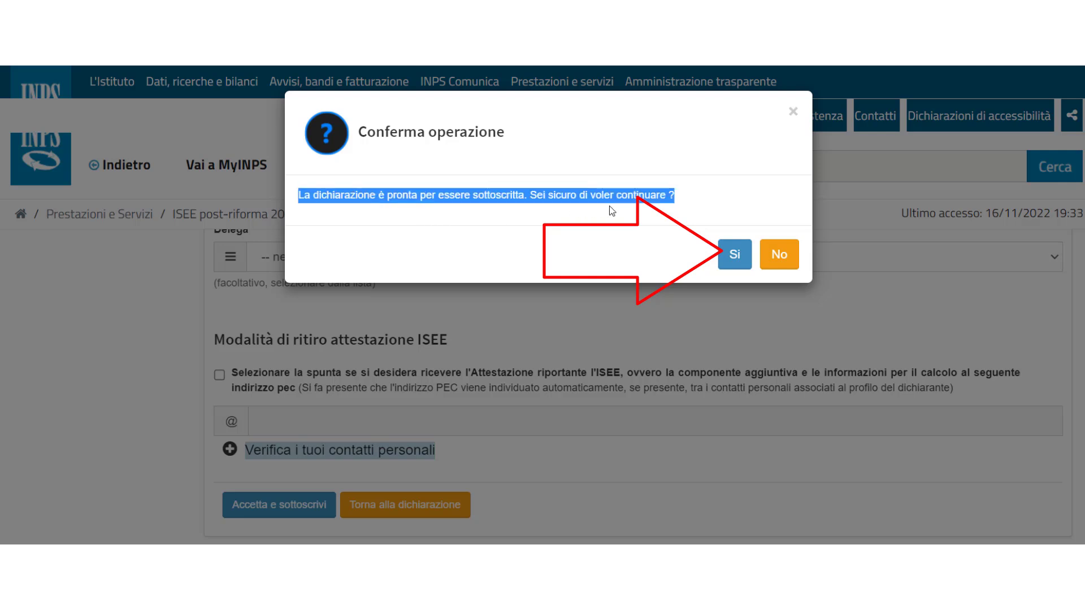
{"action": "left_click", "coordinate": [732, 258]}
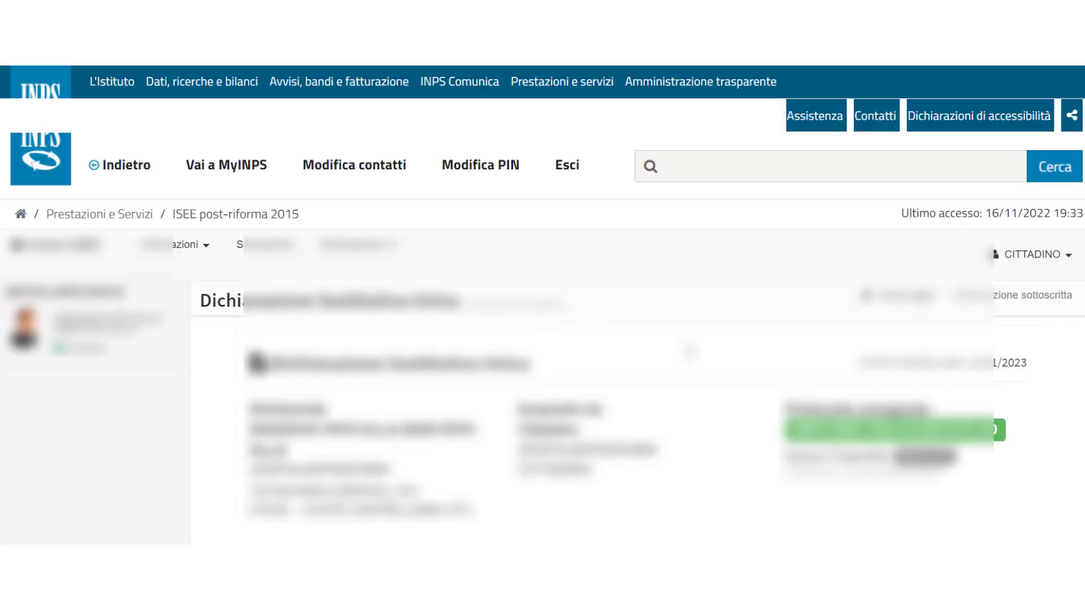
{"action": "scroll", "coordinate": [621, 390], "scroll_direction": "down", "scroll_amount": 3}
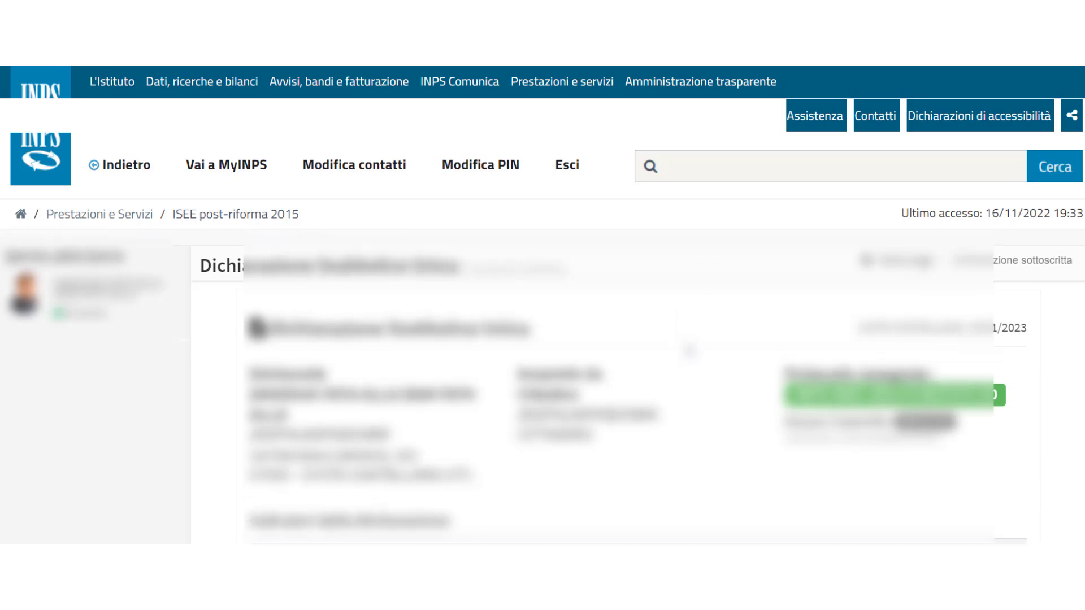